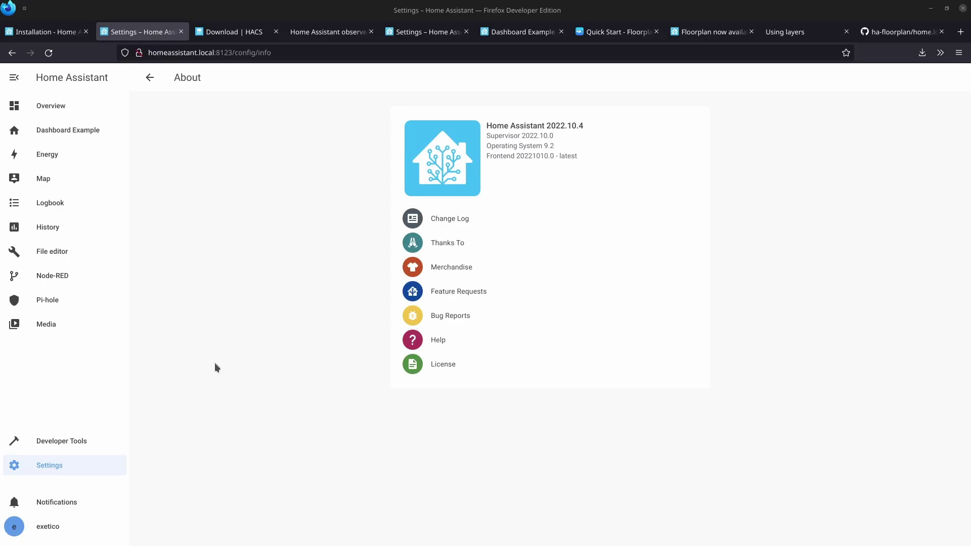
Turn on Advanced Mode in the user profile.
click(51, 526)
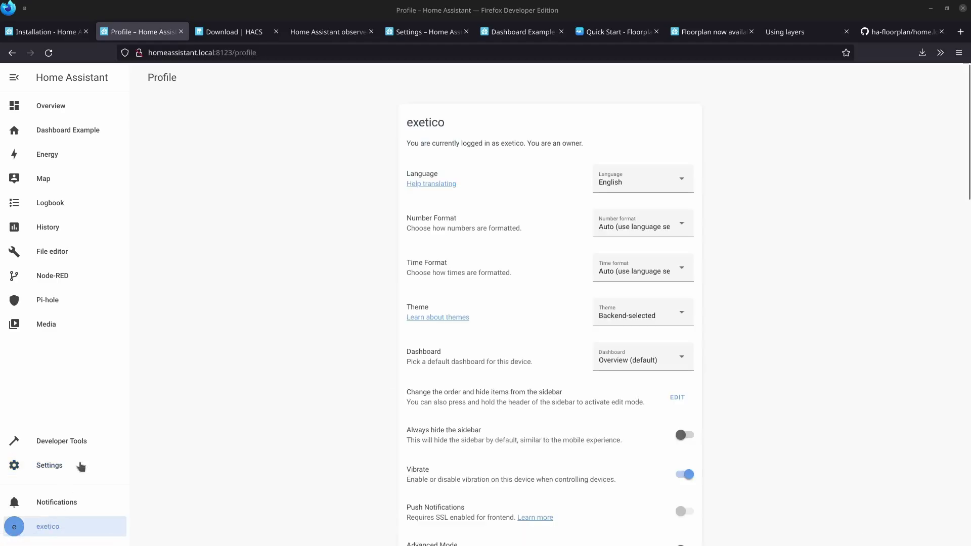
scroll(296, 226, down, 3)
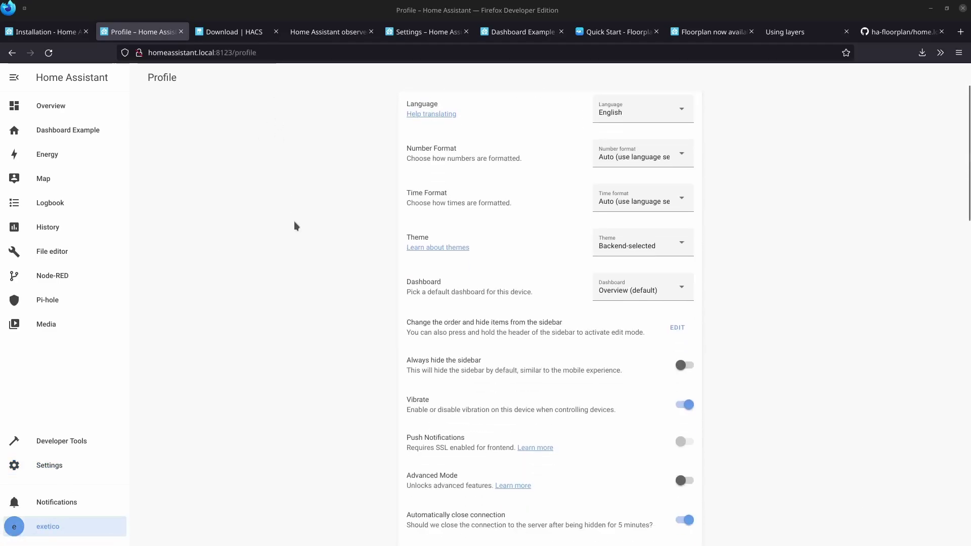
scroll(295, 226, down, 3)
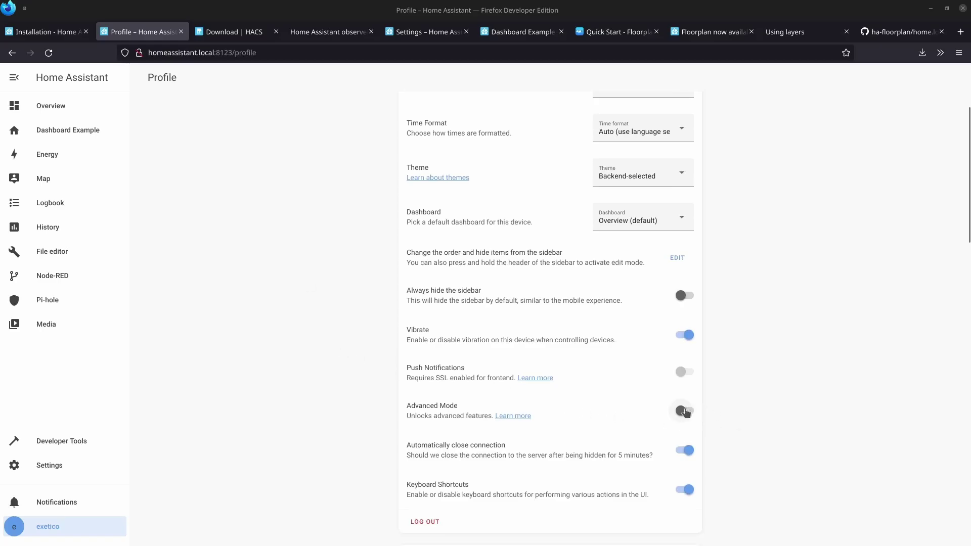
click(683, 411)
scroll(267, 316, up, 6)
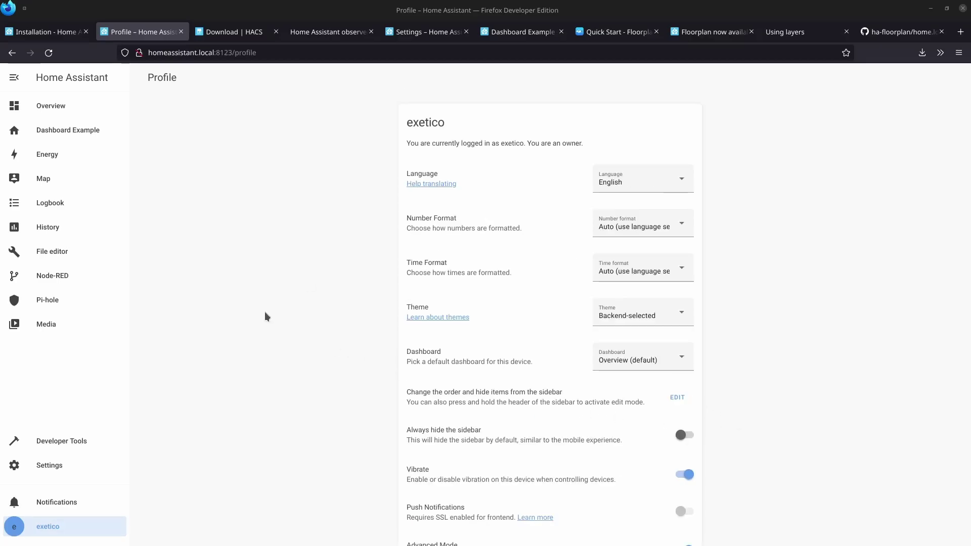
Find 'ssh' in the Add-on Store and open the SSH & Web Terminal add-on.
click(58, 465)
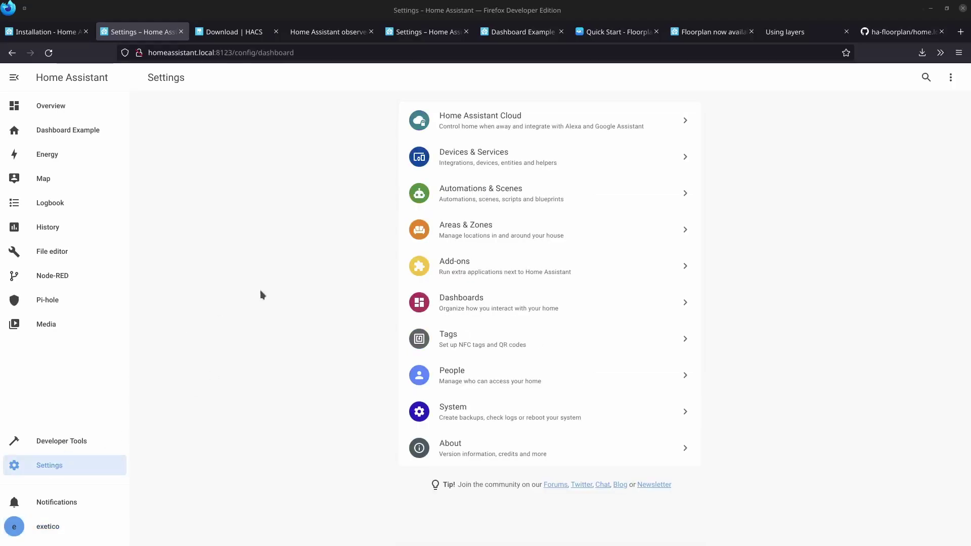
click(487, 263)
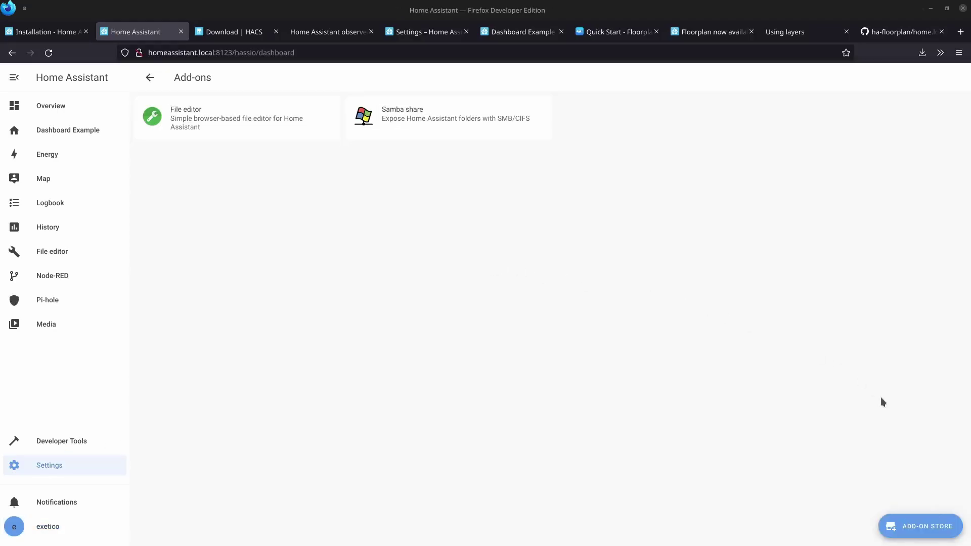
click(921, 527)
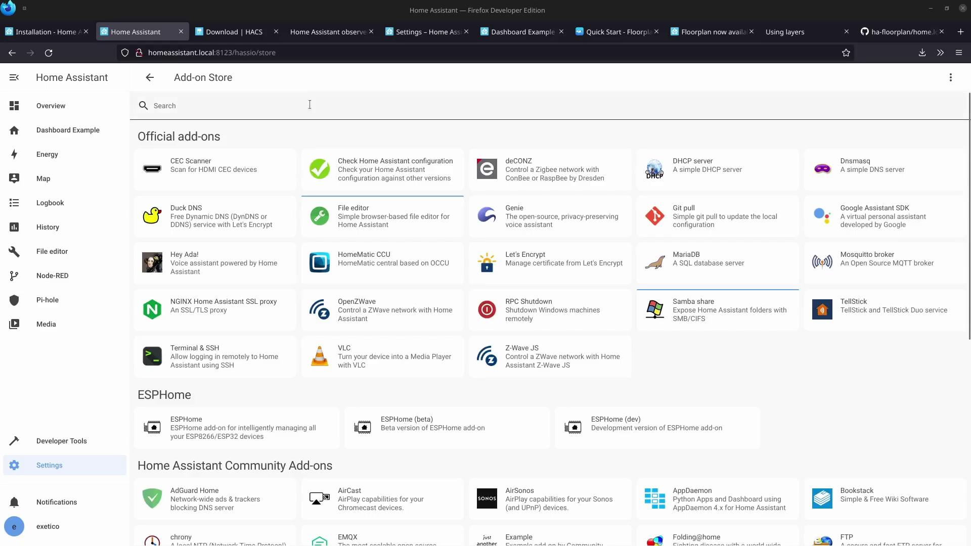
click(309, 105)
text(ssh)
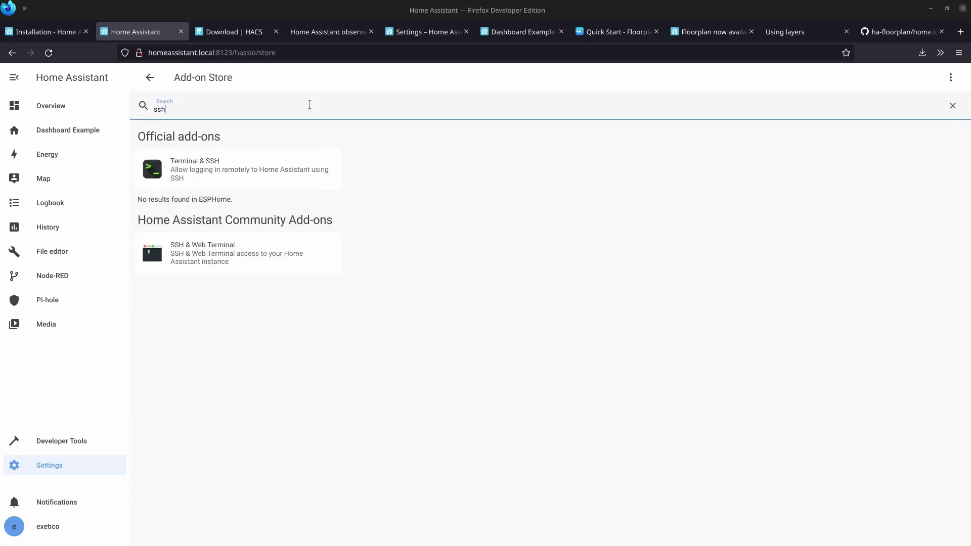
click(181, 252)
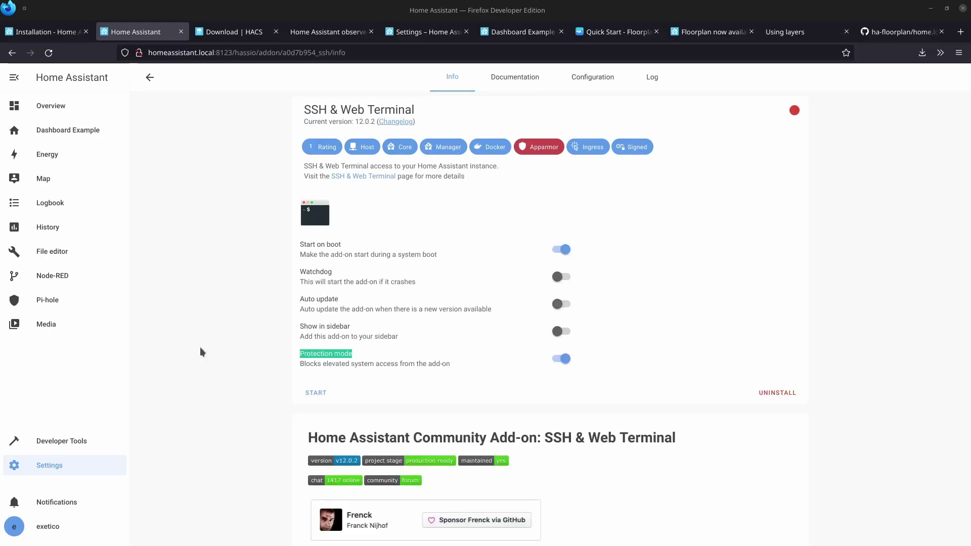
Enter an SSH password in the add-on's Configuration YAML and save it.
click(592, 79)
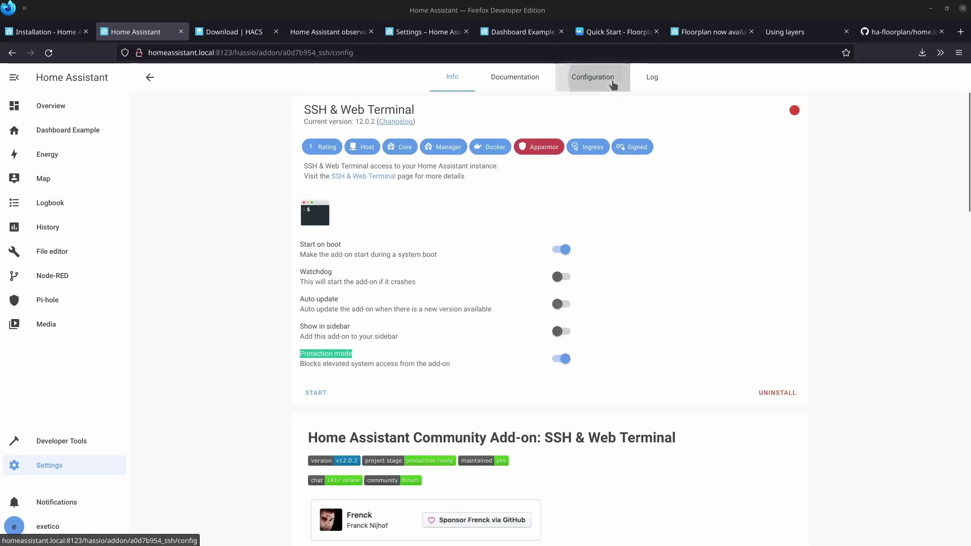
click(360, 368)
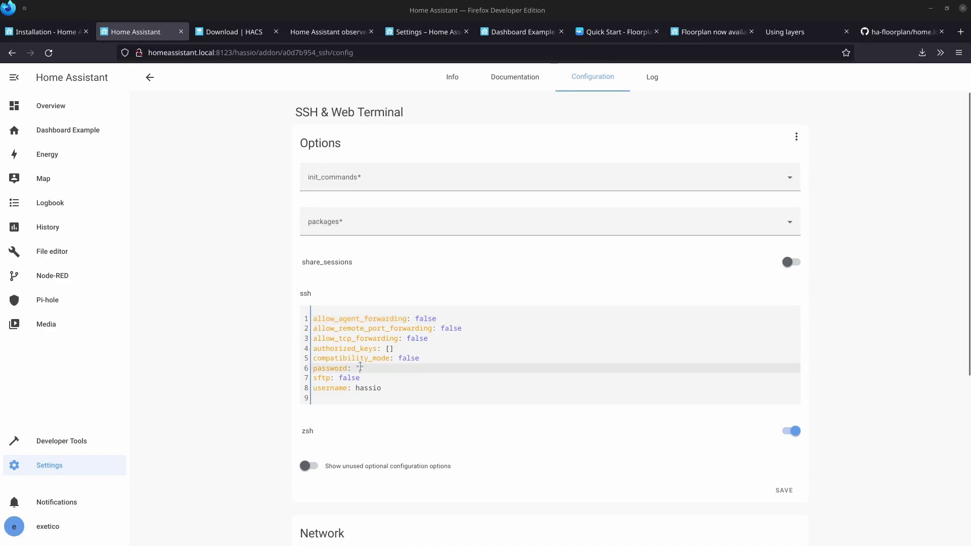
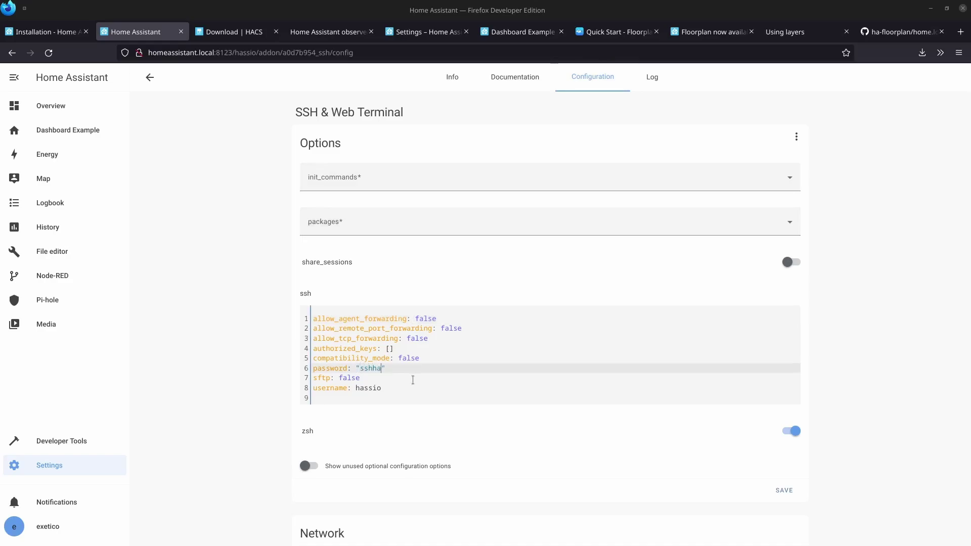
click(786, 494)
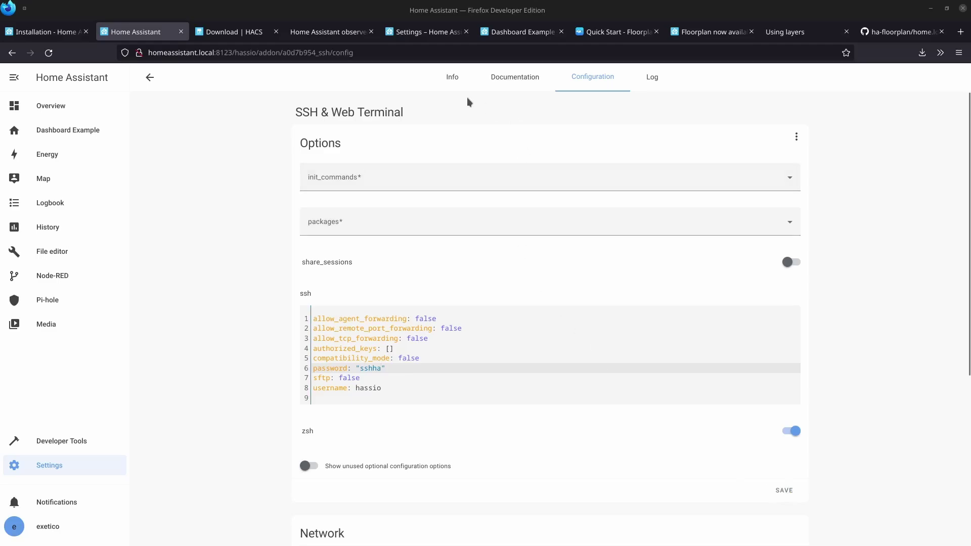
Start the SSH & Web Terminal add-on and review its startup log.
click(452, 77)
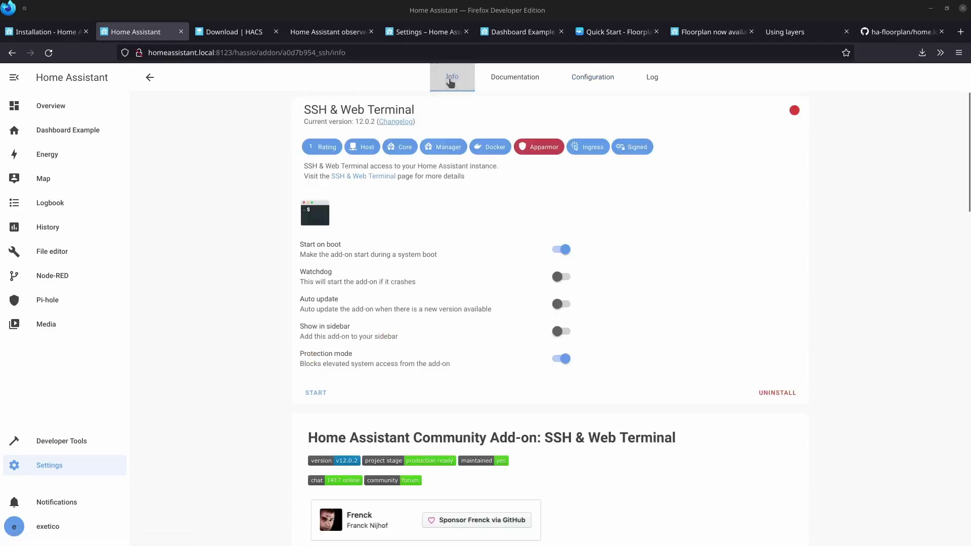
click(317, 393)
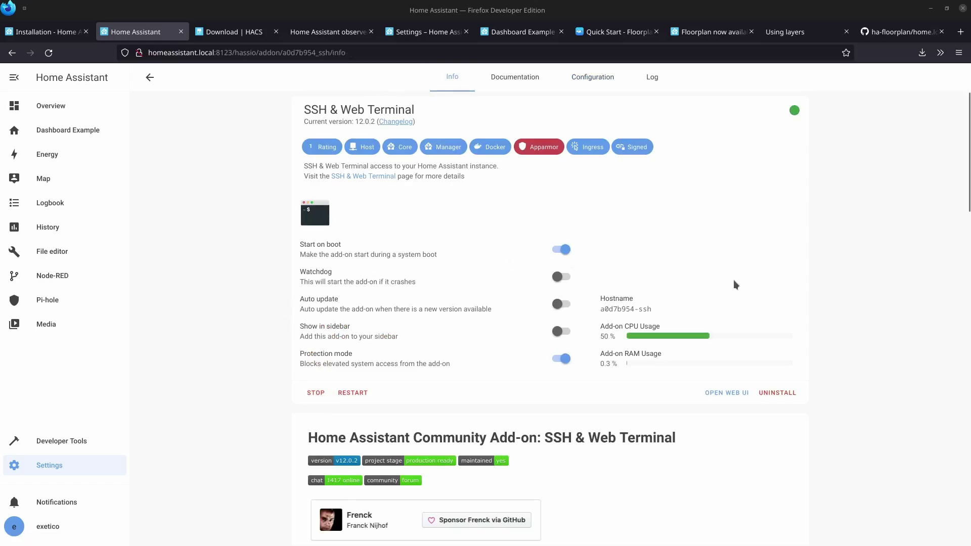
click(653, 78)
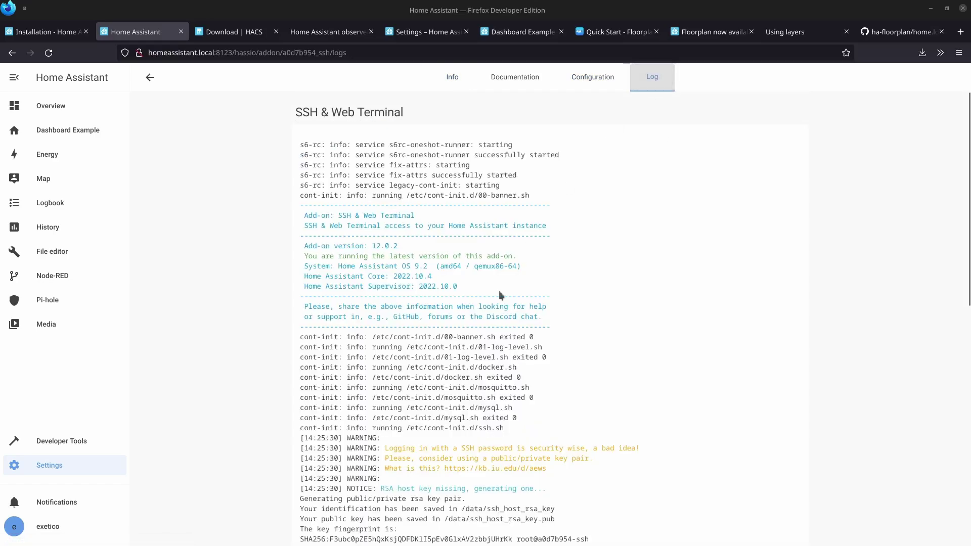
scroll(466, 368, down, 10)
click(462, 87)
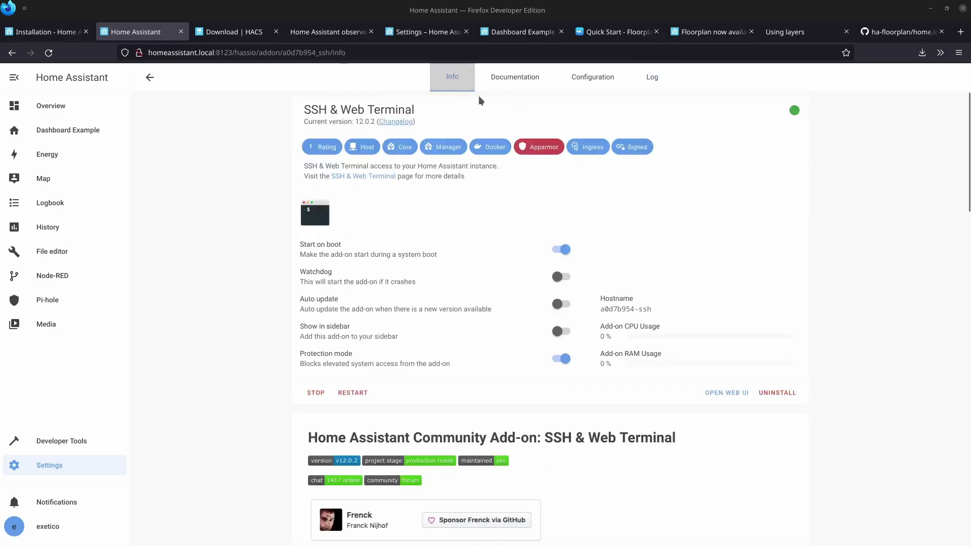
Open the add-on's web terminal, copy the HACS wget download command, and return to the terminal.
click(726, 394)
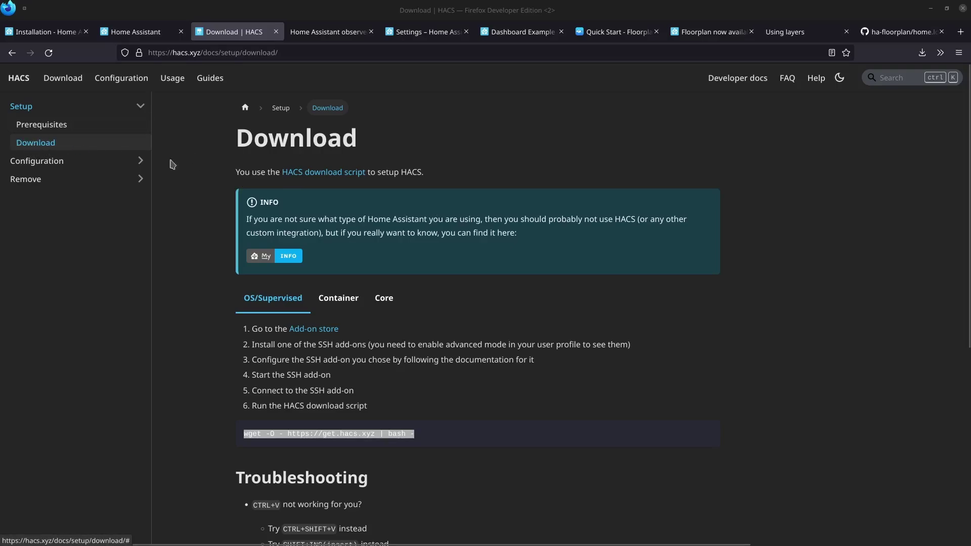
click(386, 408)
drag(237, 408, 339, 402)
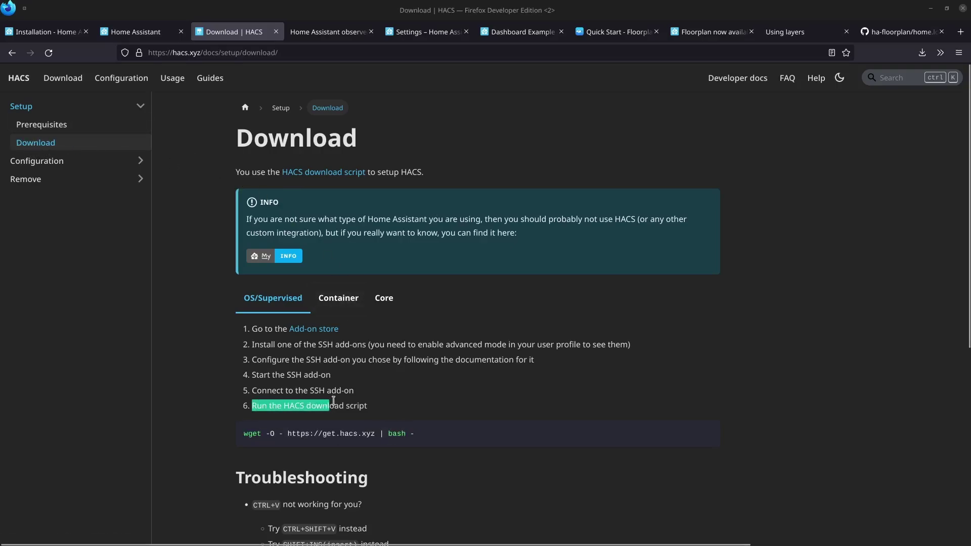
click(340, 402)
drag(429, 438, 244, 434)
right_click(282, 434)
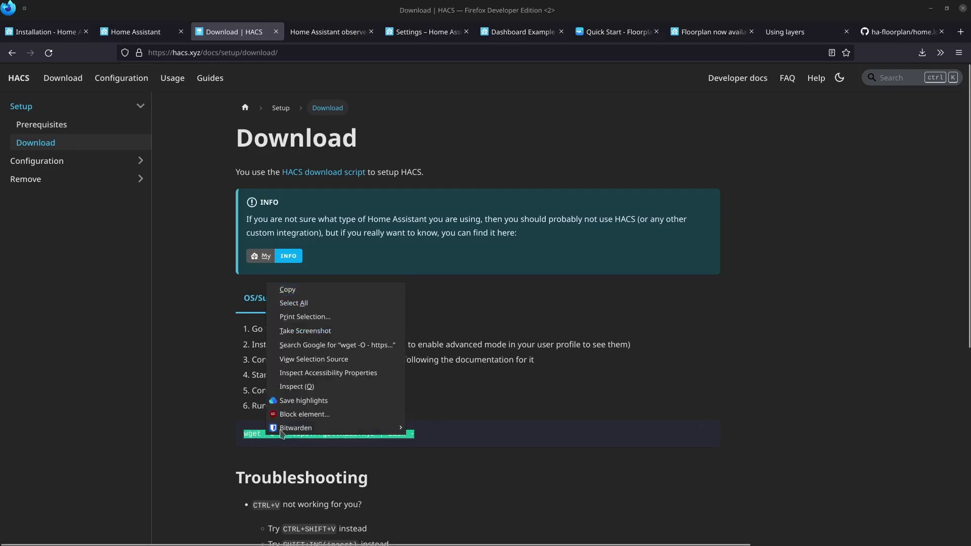
click(302, 290)
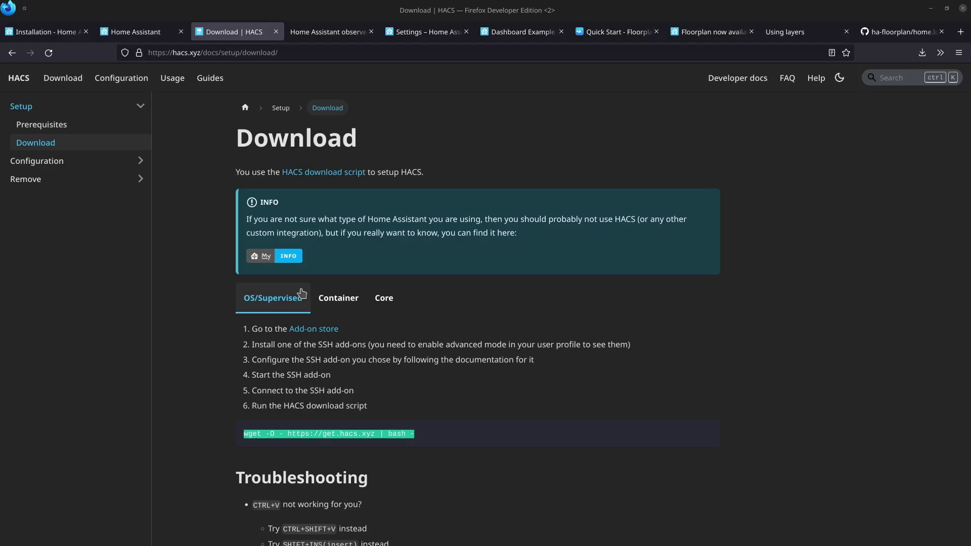
key(alt+Tab)
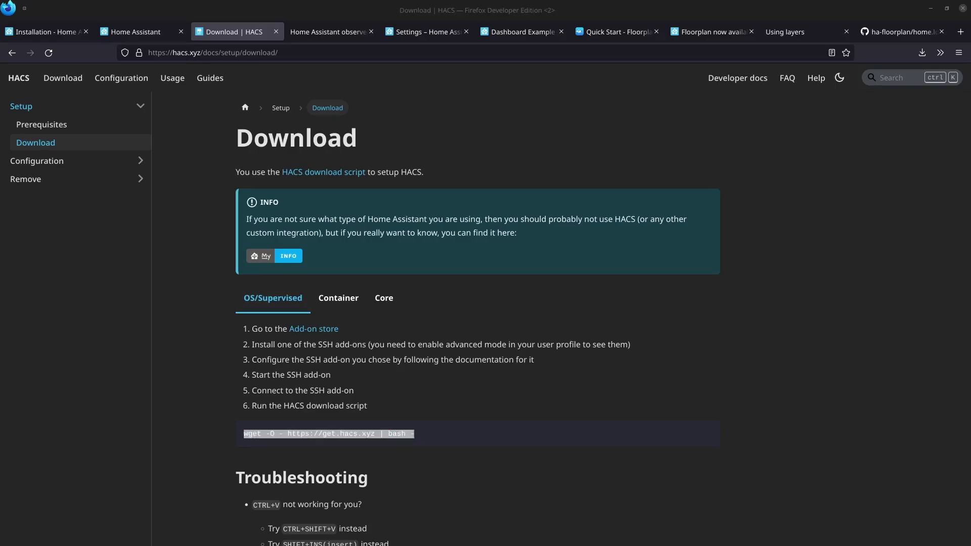
click(159, 33)
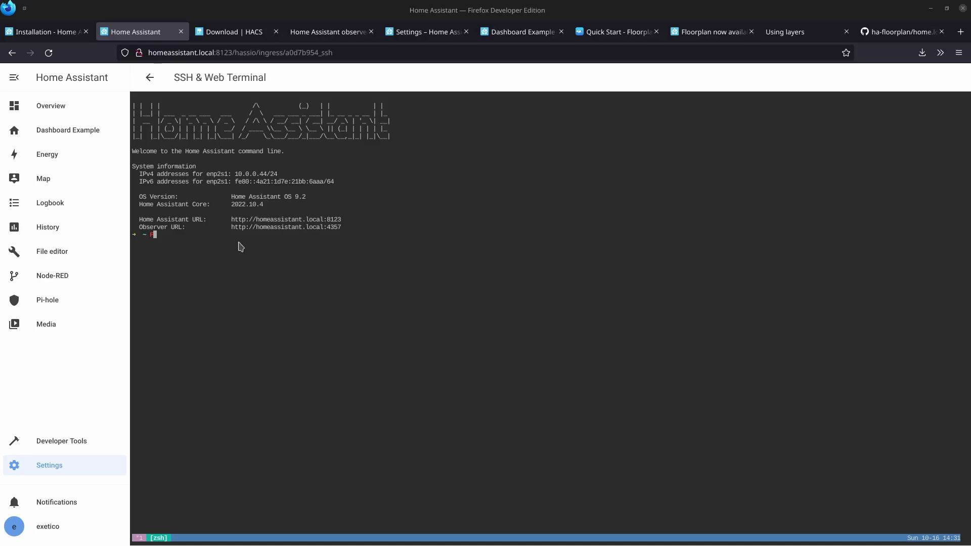
Paste the HACS wget command at the terminal prompt and run it to completion.
key(BackSpace)
key(ctrl+shift+v)
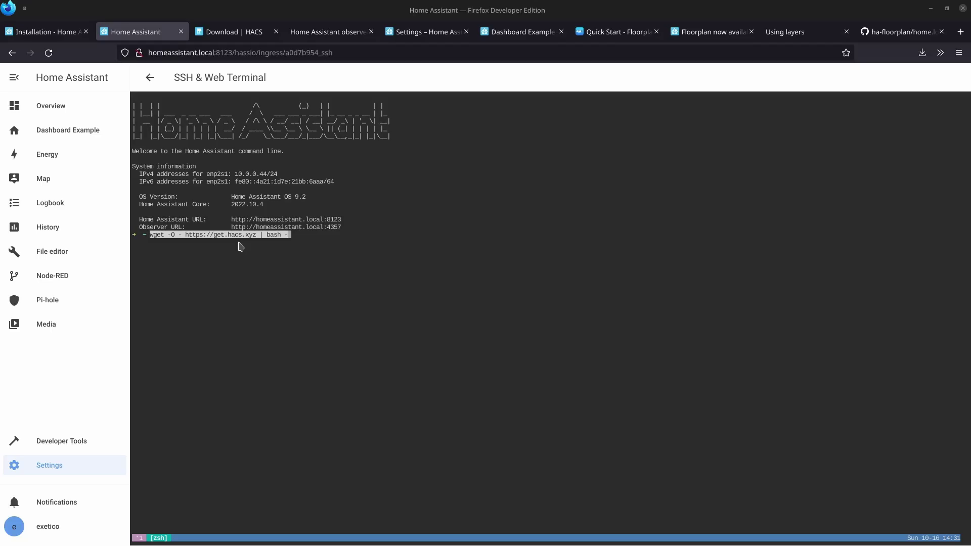
key(Return)
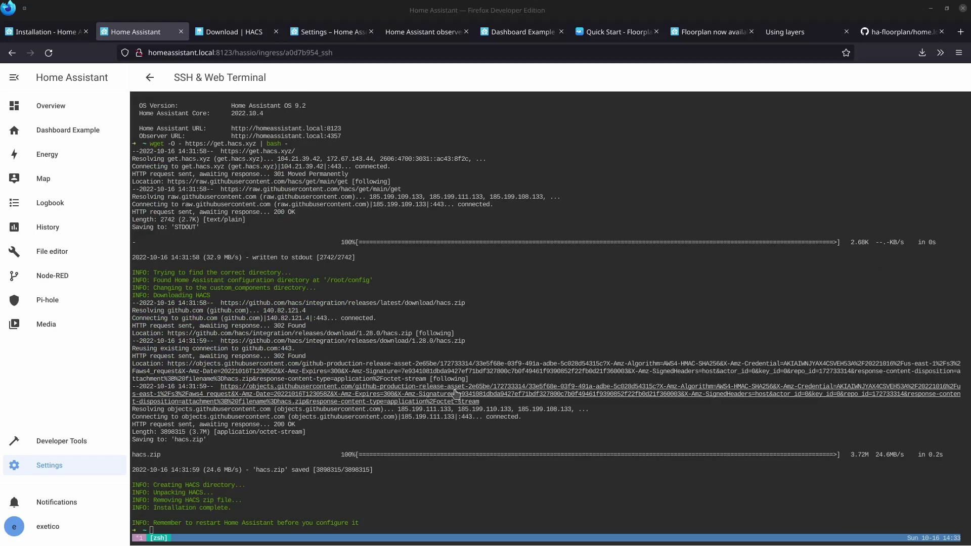
Restart Home Assistant from the System settings page and confirm it.
click(61, 466)
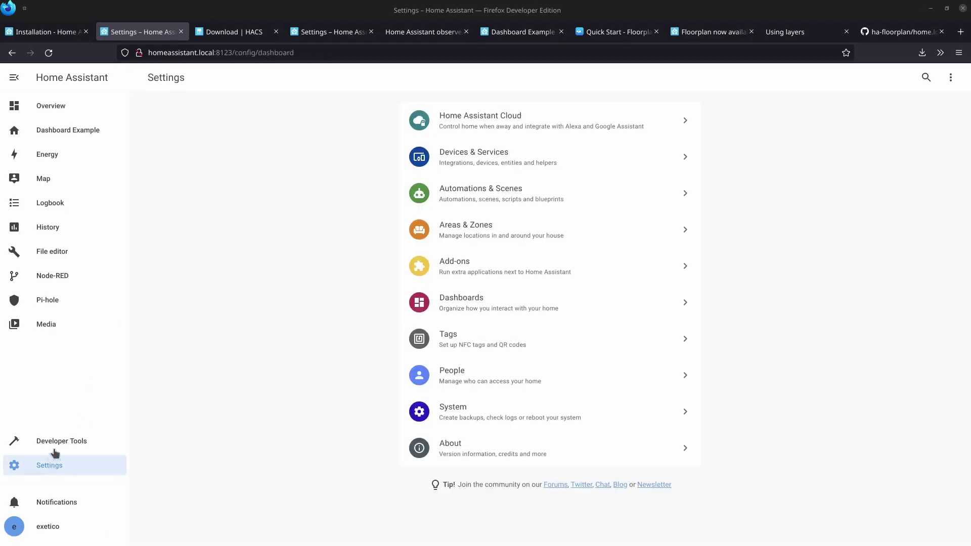
click(951, 78)
click(449, 407)
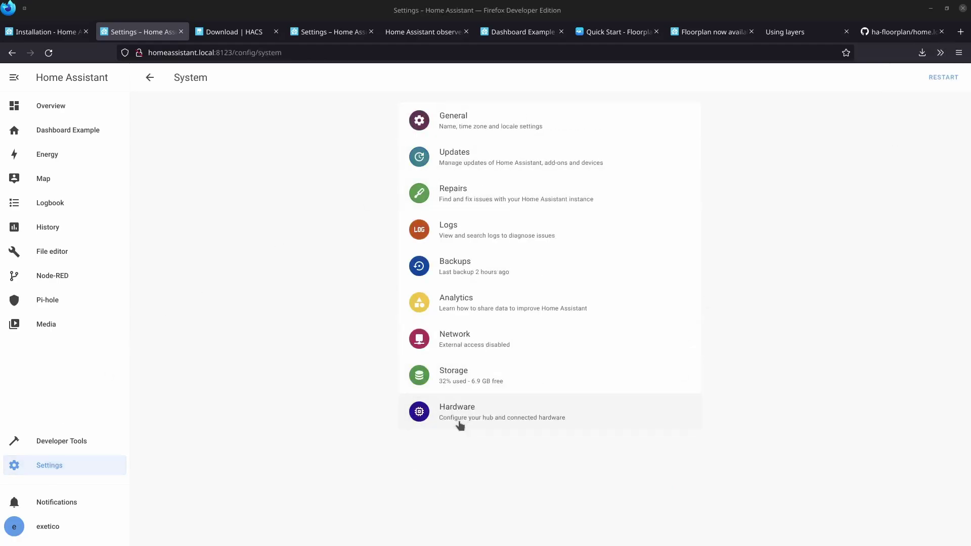
click(944, 78)
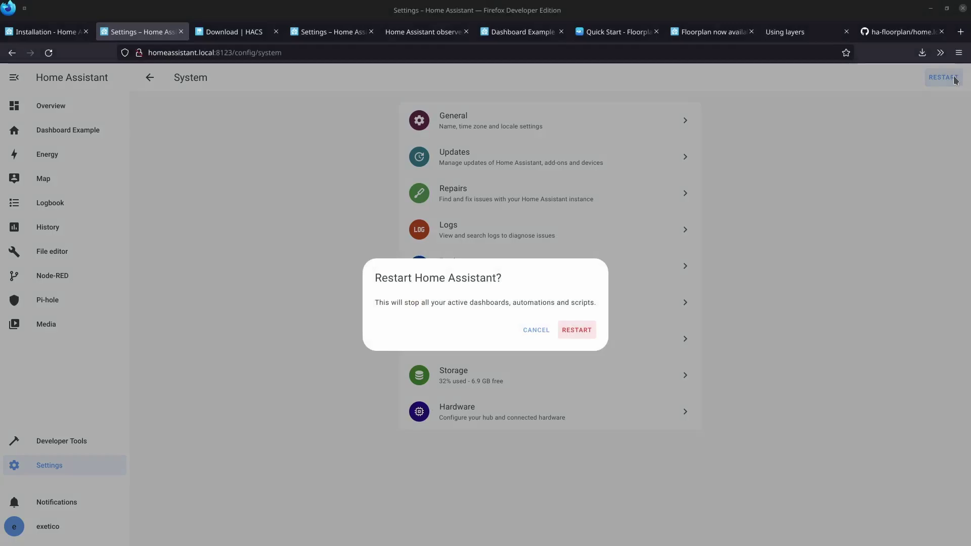
click(573, 332)
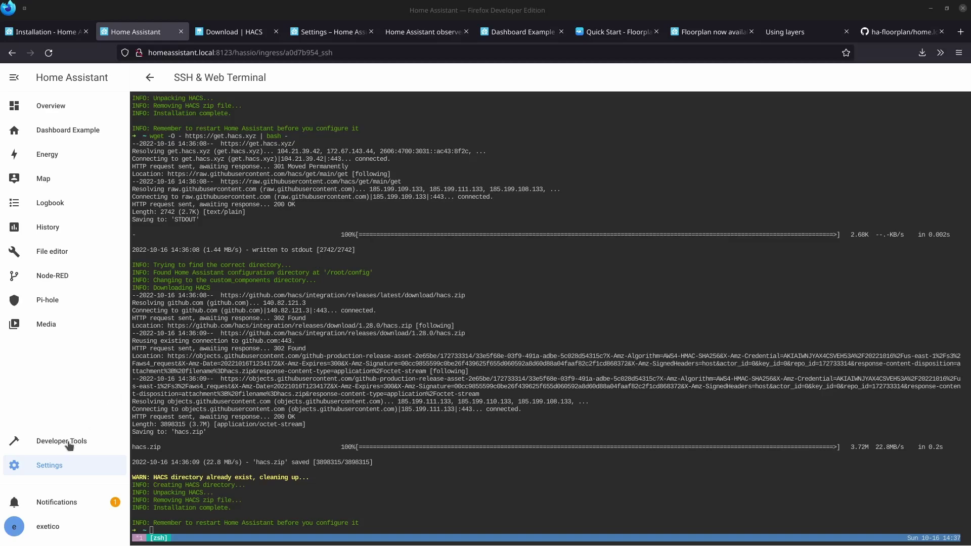
Add the HACS integration in Devices & Services, accepting the acknowledgements and starting GitHub activation.
click(49, 468)
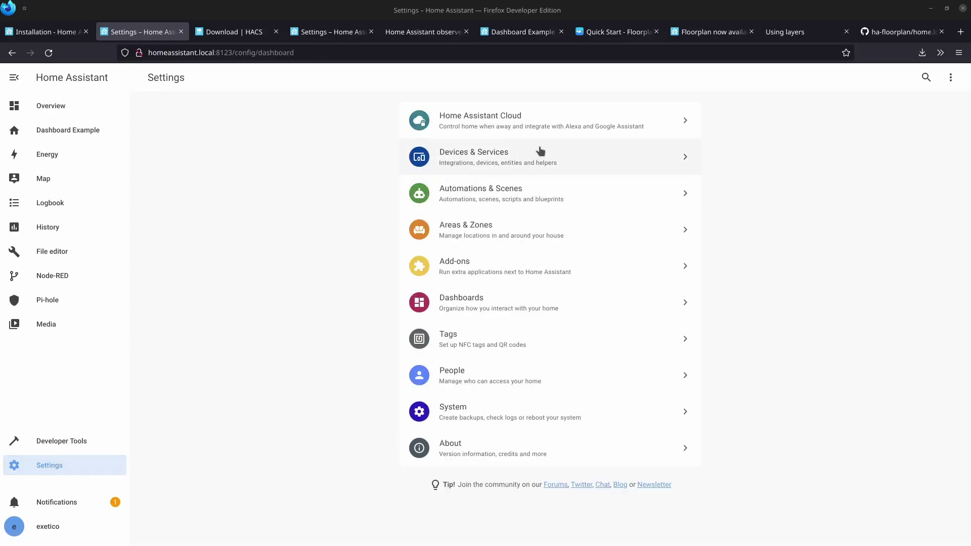
click(458, 160)
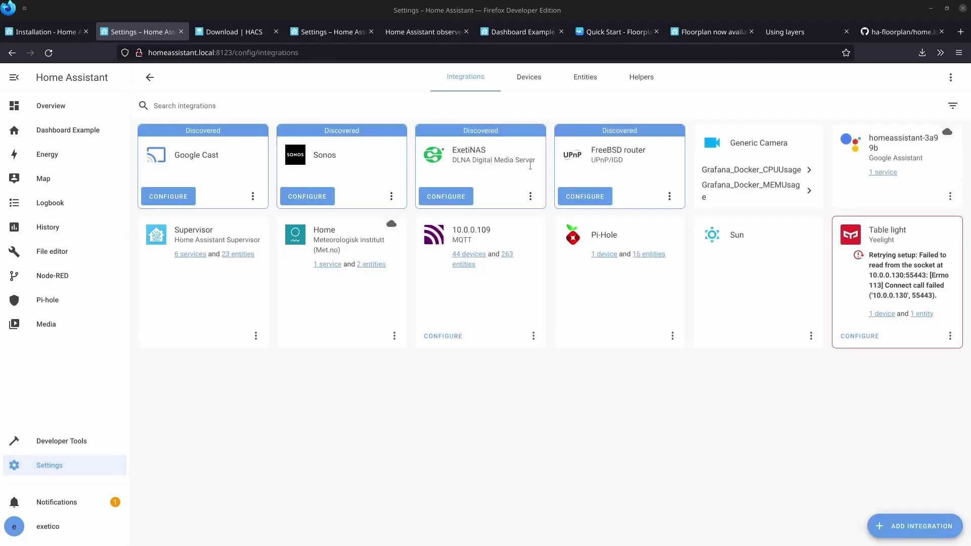
click(903, 529)
text(hacs)
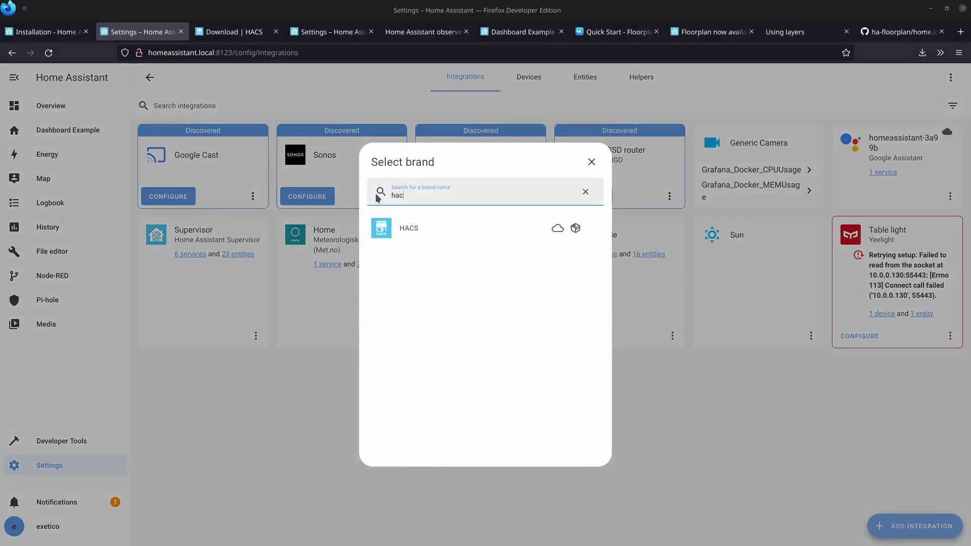
click(436, 236)
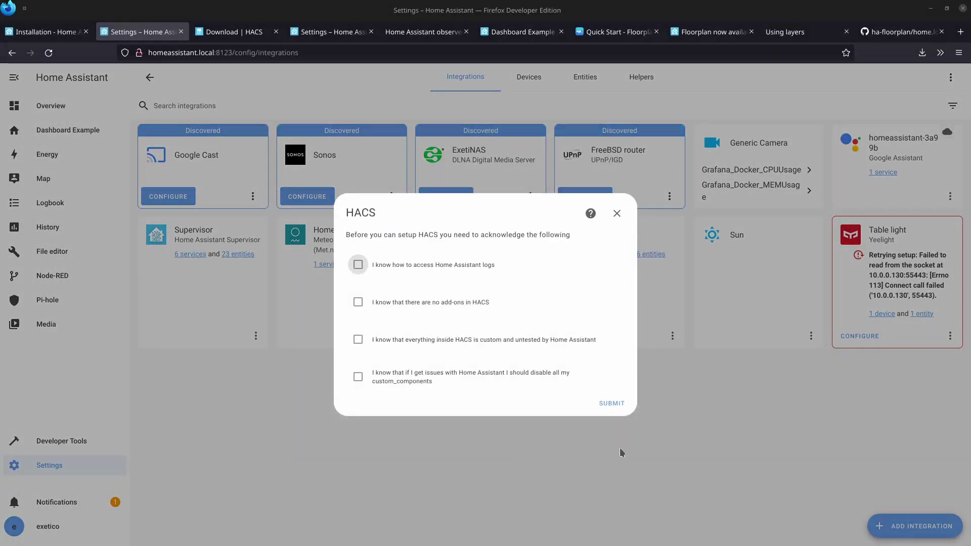
click(613, 404)
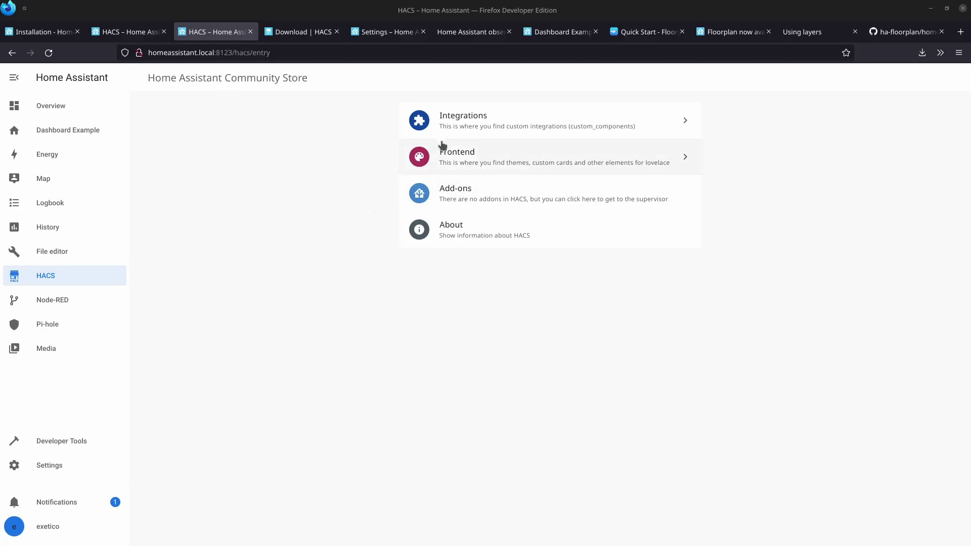
Find the Ha Floorplan repository in HACS Frontend and download version 1.0.33.
click(466, 123)
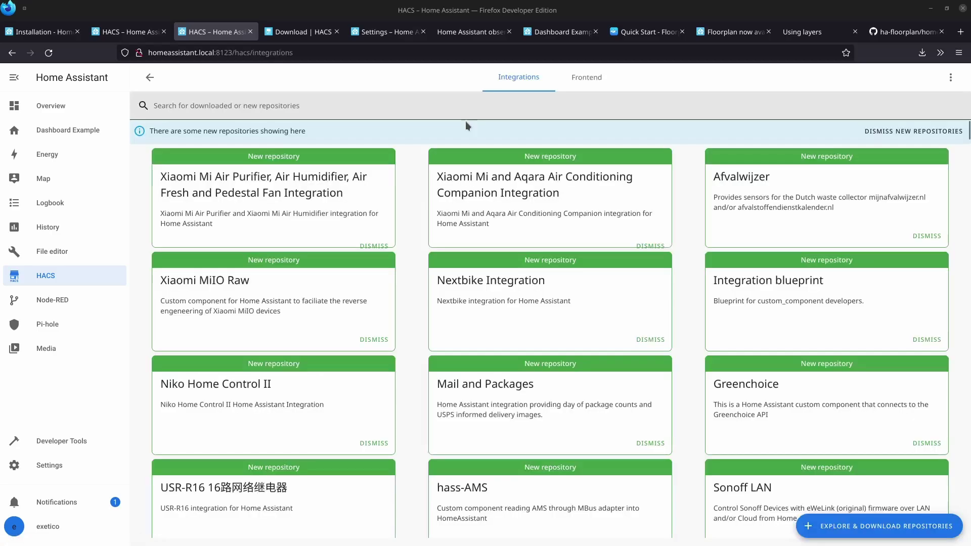
click(583, 79)
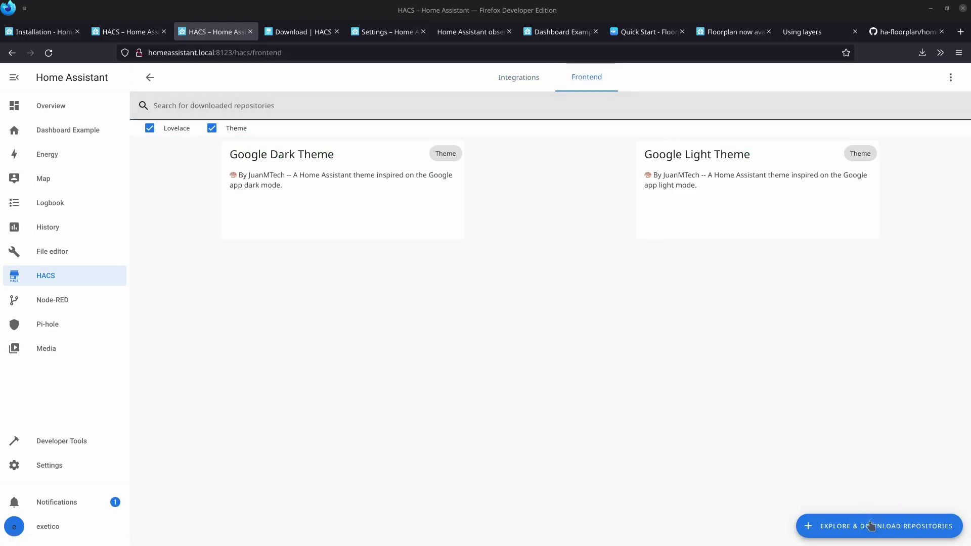
click(873, 533)
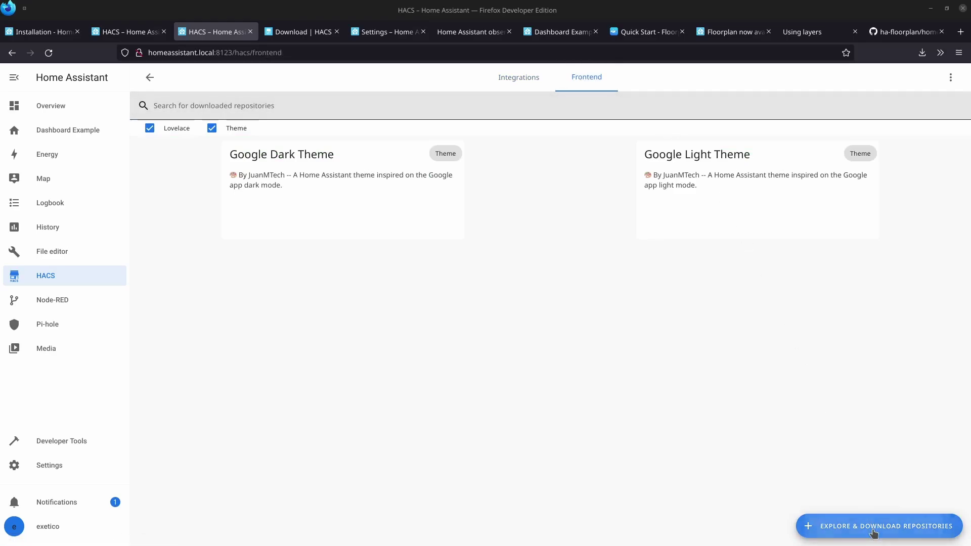
click(230, 146)
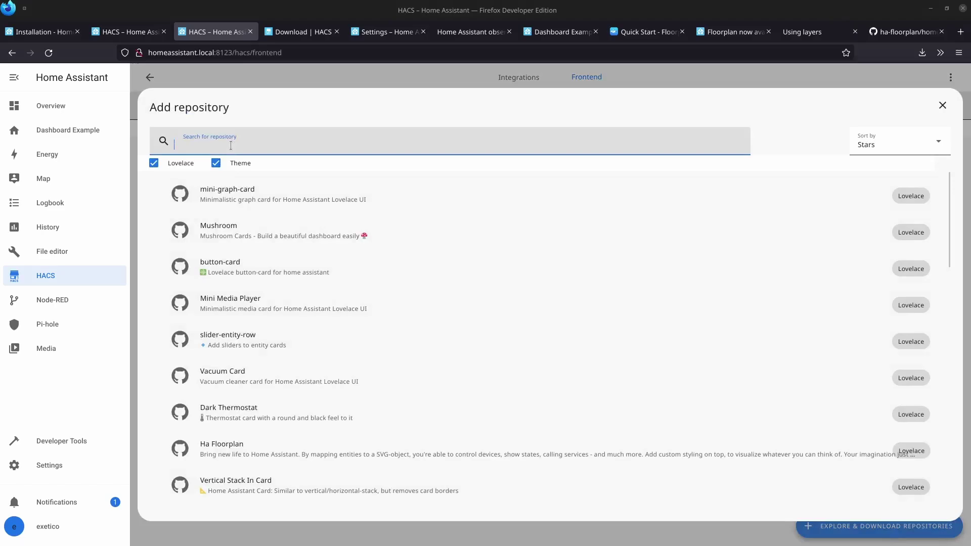
text(floo)
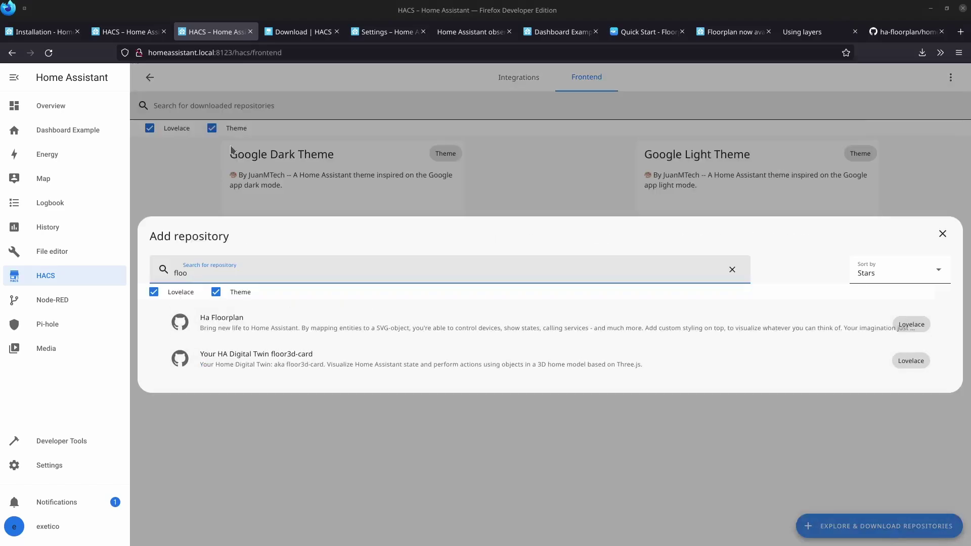
text(r)
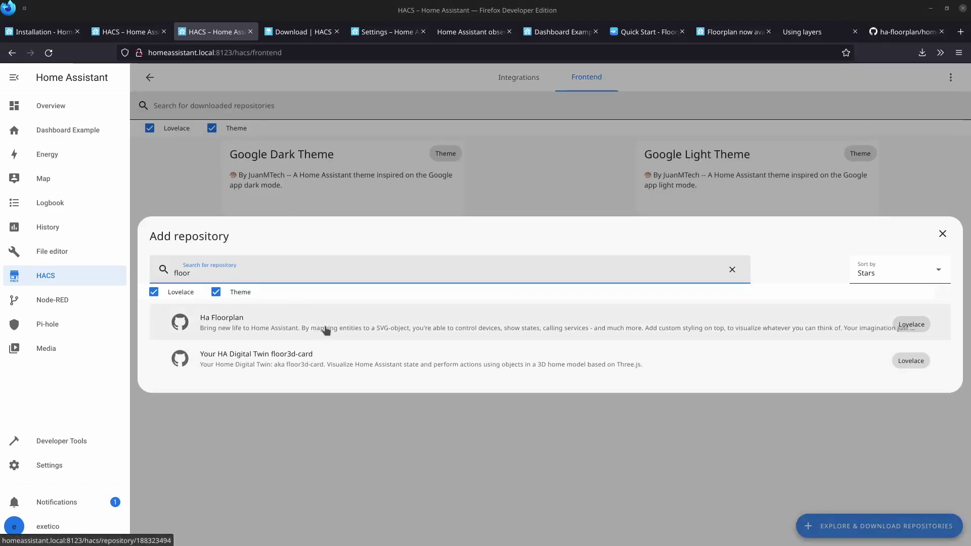
click(326, 328)
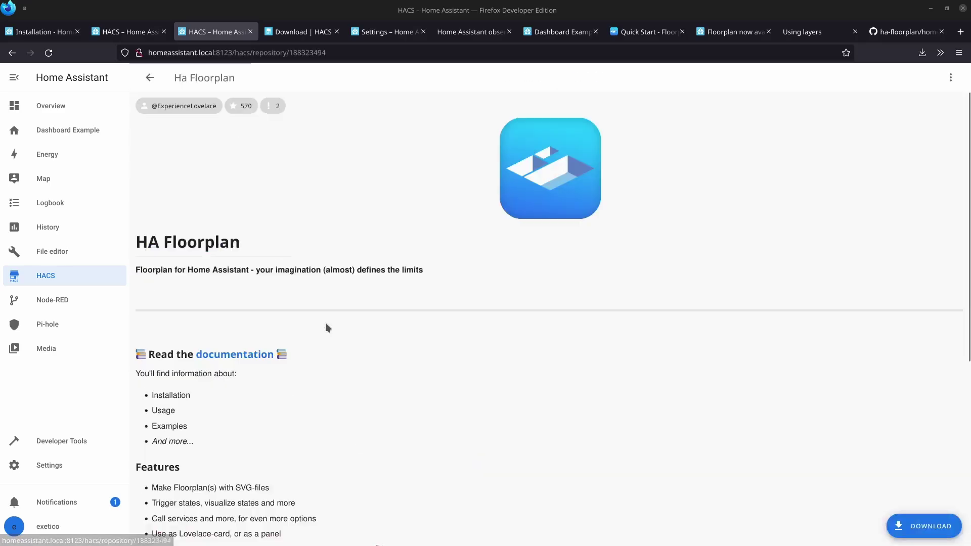
click(927, 530)
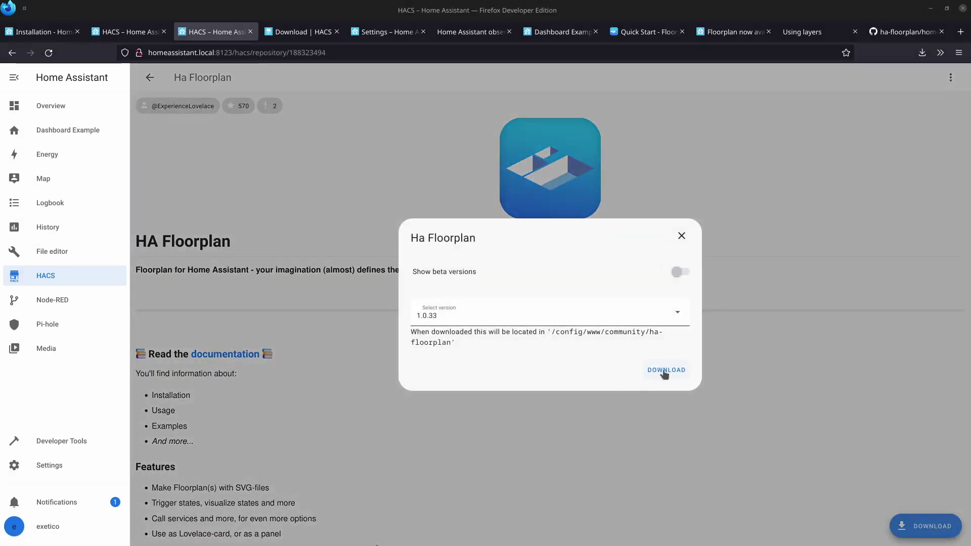
click(665, 370)
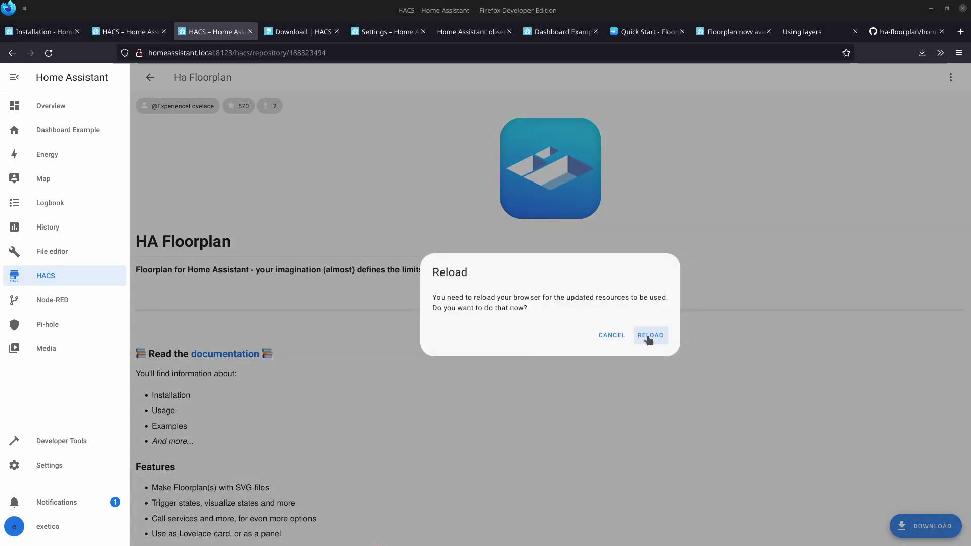
Reload the browser and open the Dashboards settings page.
click(649, 339)
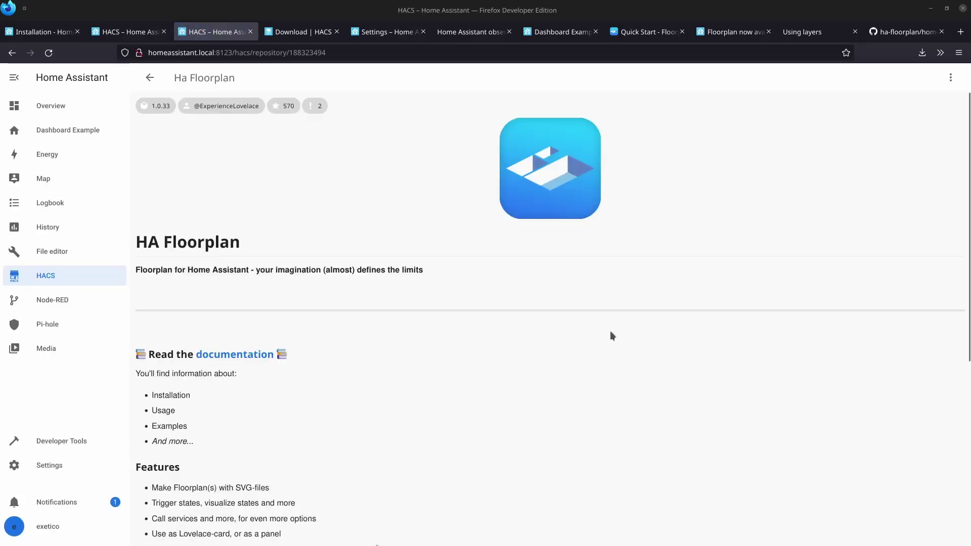
click(57, 467)
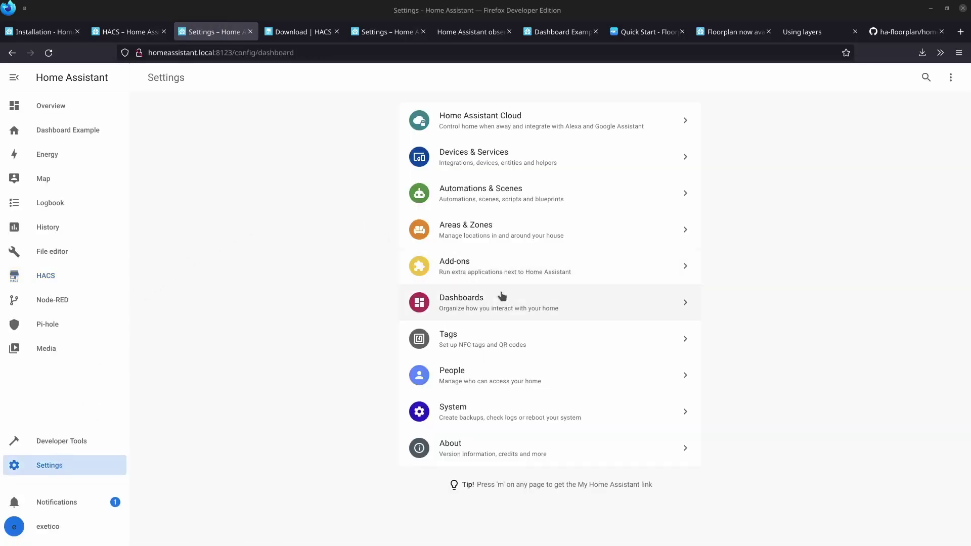
click(516, 310)
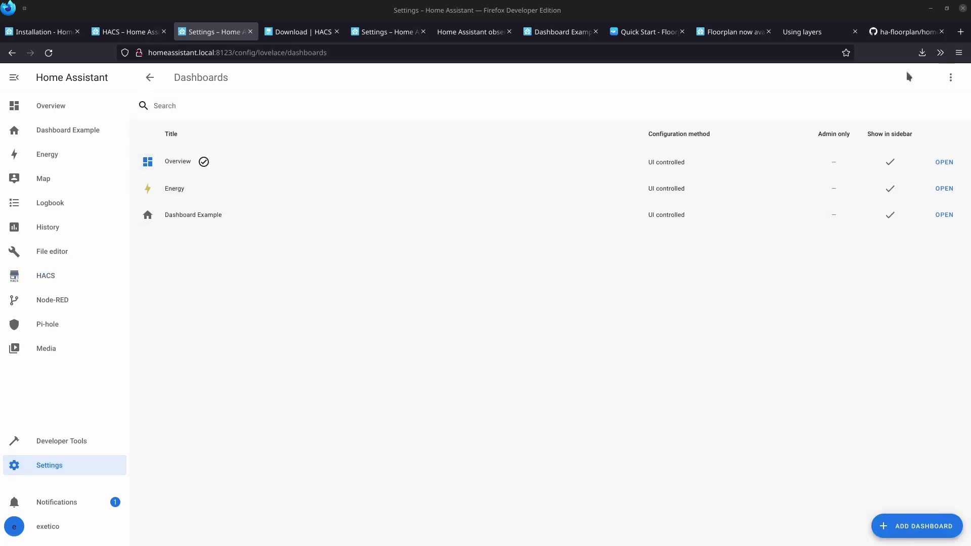
Open Resources from the Dashboards page's overflow menu.
click(949, 79)
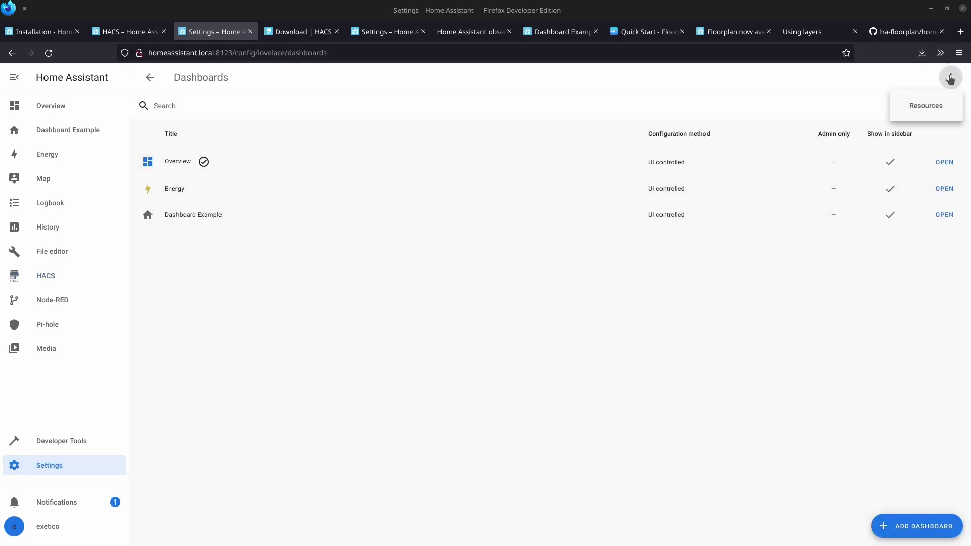
click(919, 108)
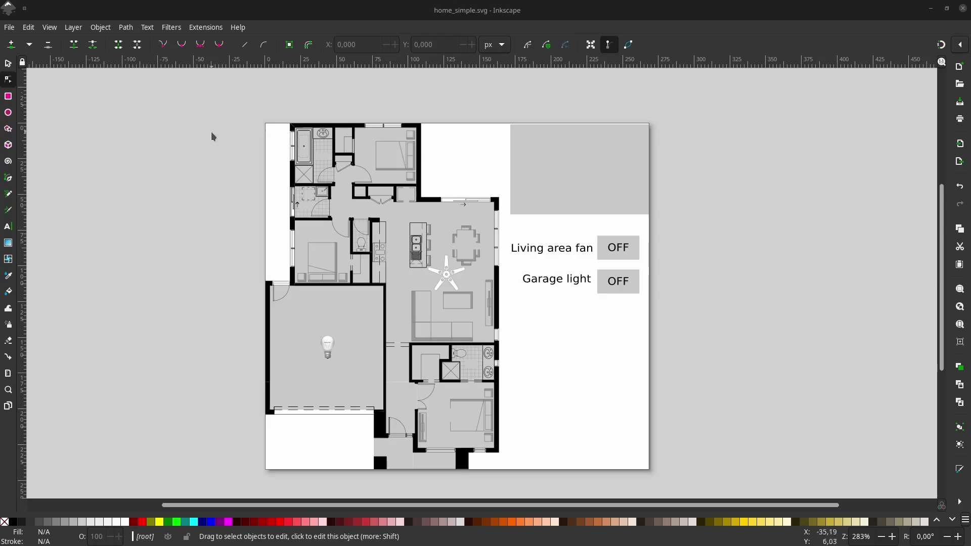
click(237, 29)
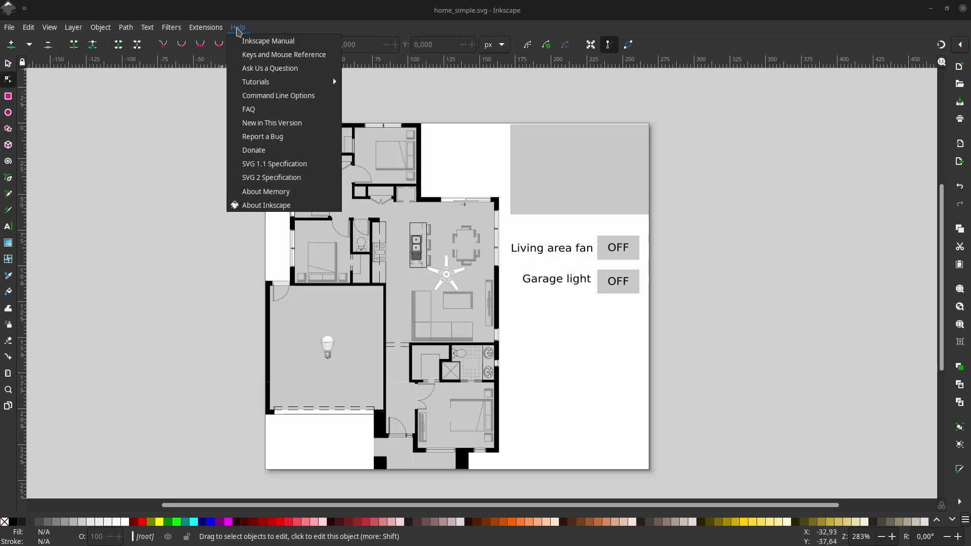
click(257, 205)
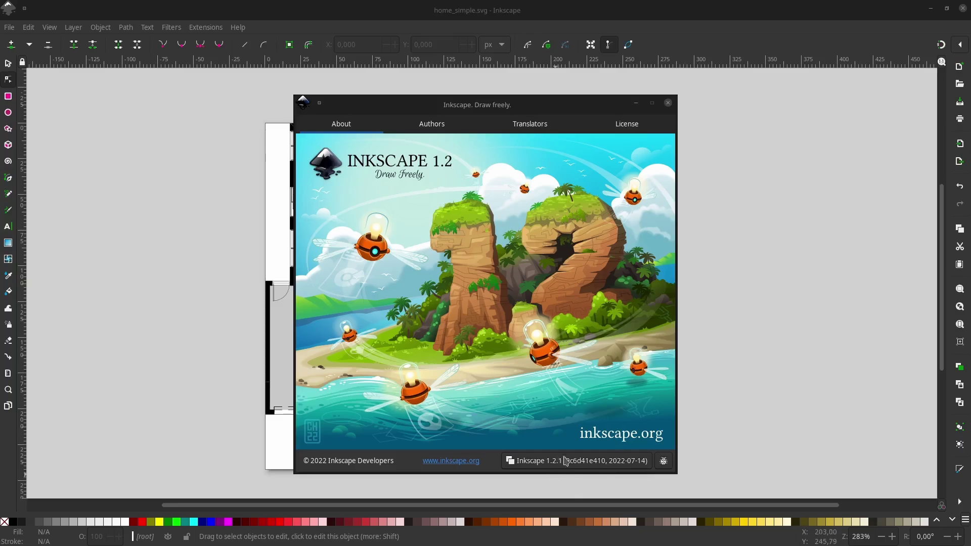
click(667, 103)
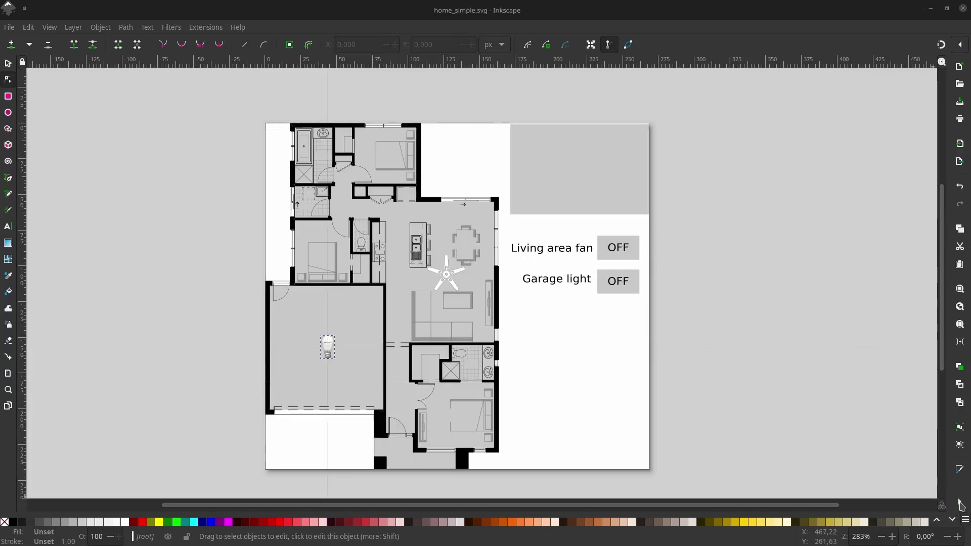
Show the Layers and Objects panel, widen it, and expand the light.hue1.button group.
click(961, 505)
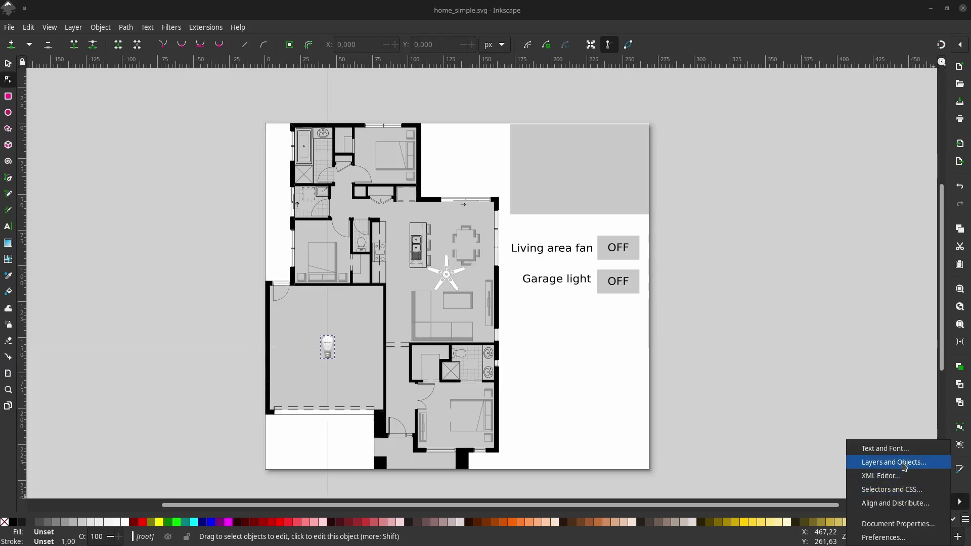
click(894, 463)
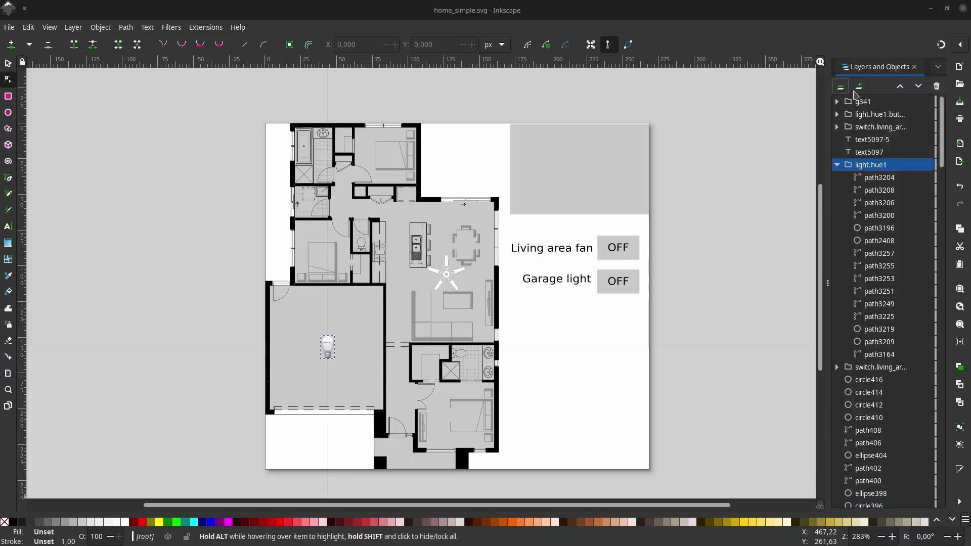
scroll(866, 387, down, 10)
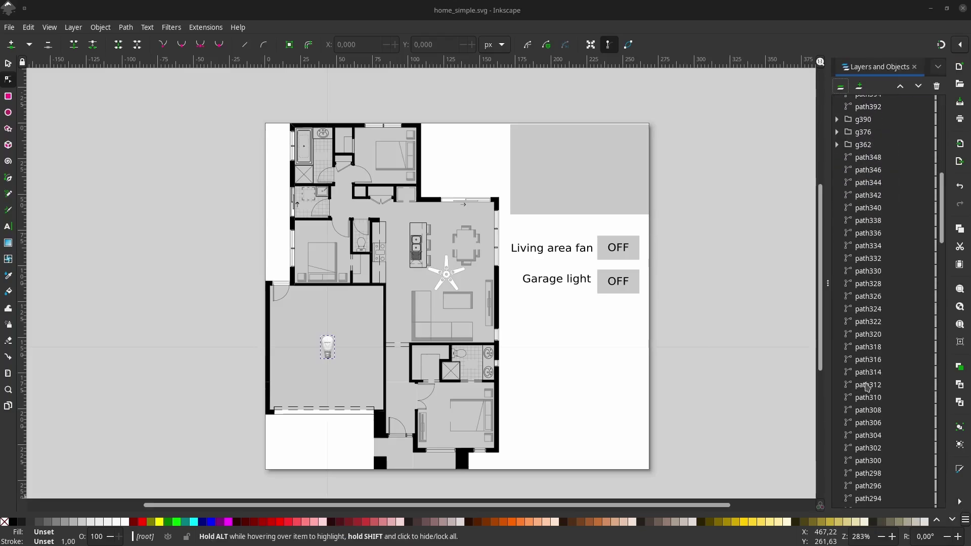
scroll(866, 386, up, 10)
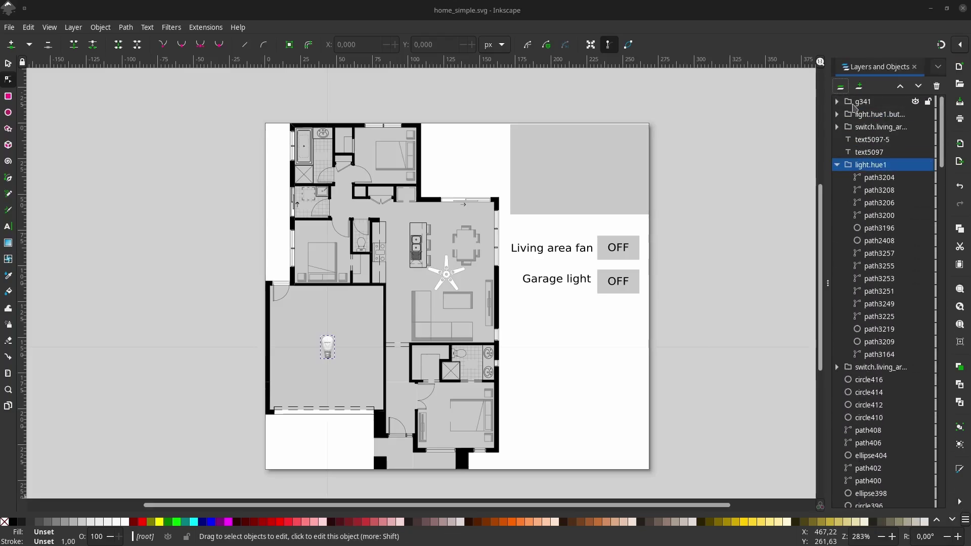
drag(828, 121, 712, 122)
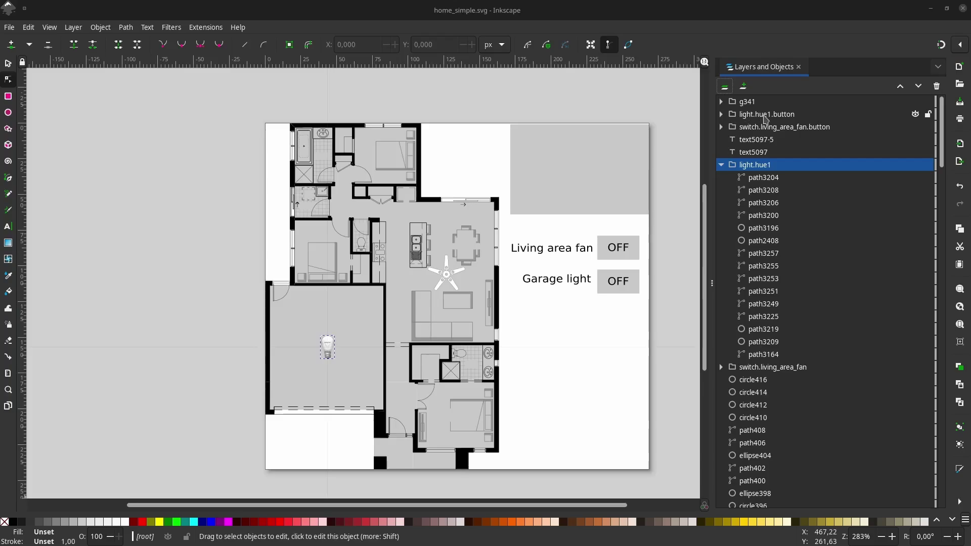
click(766, 116)
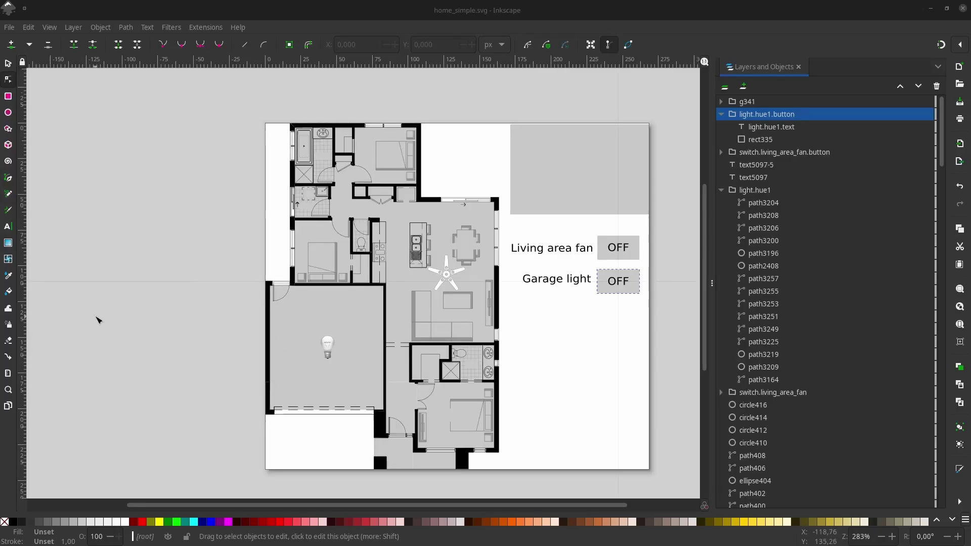
Check the light.hue1 group's ID in Object Properties.
right_click(327, 347)
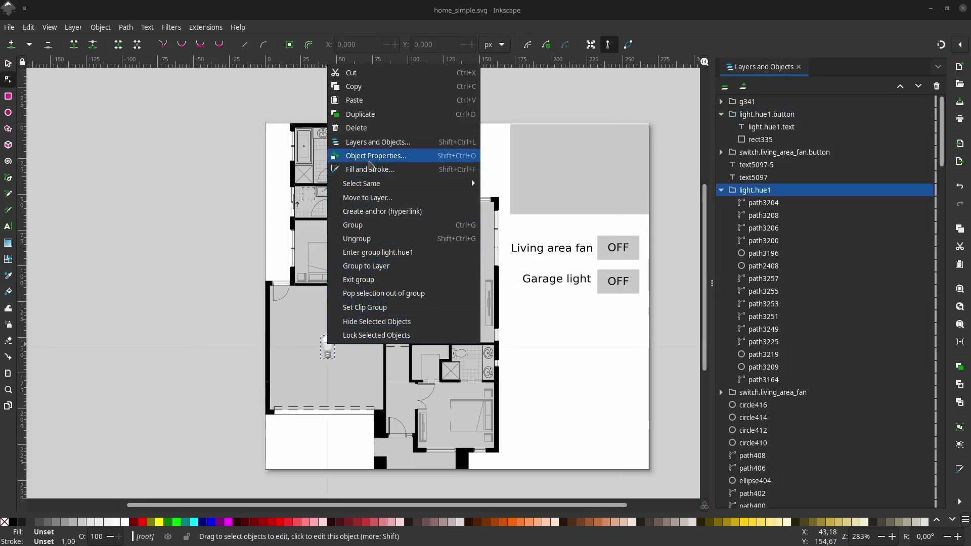
click(373, 156)
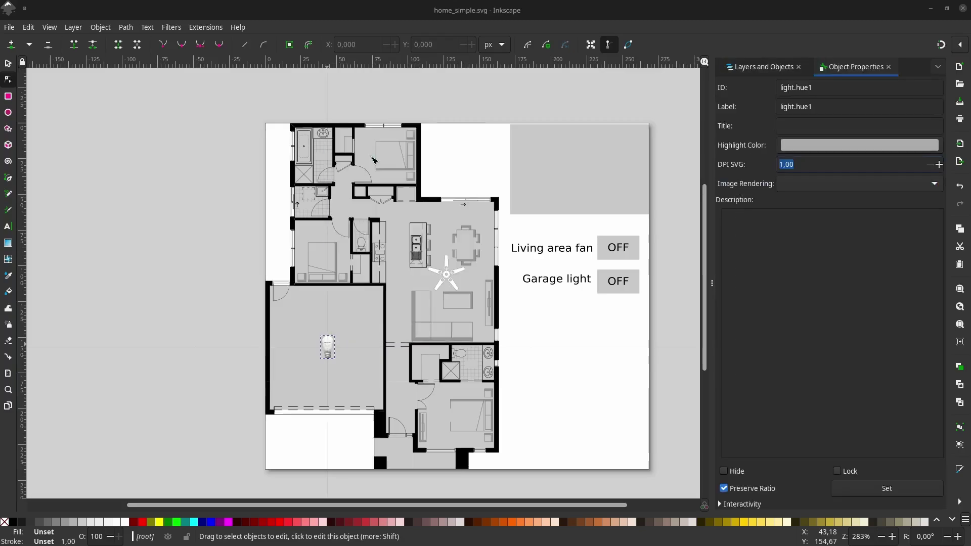
click(829, 85)
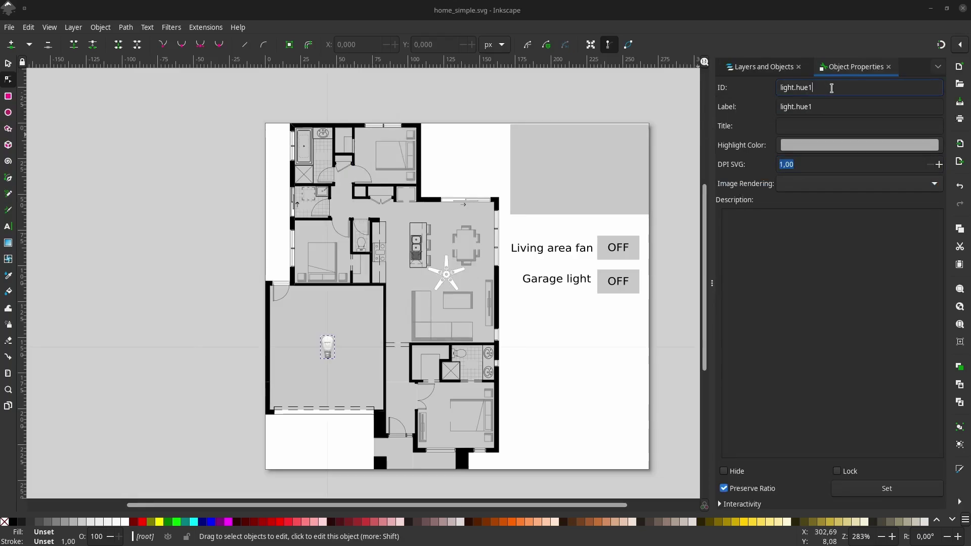
drag(831, 88, 804, 89)
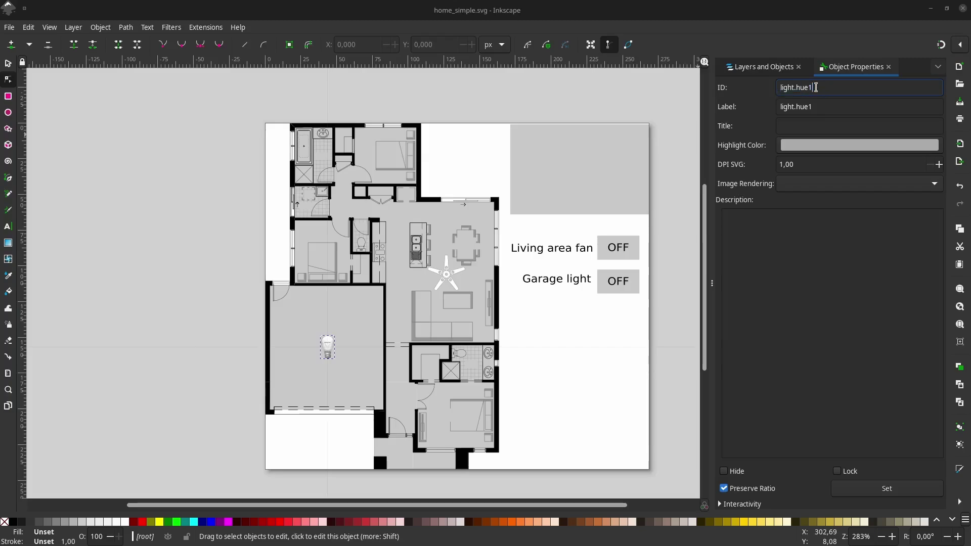
click(763, 66)
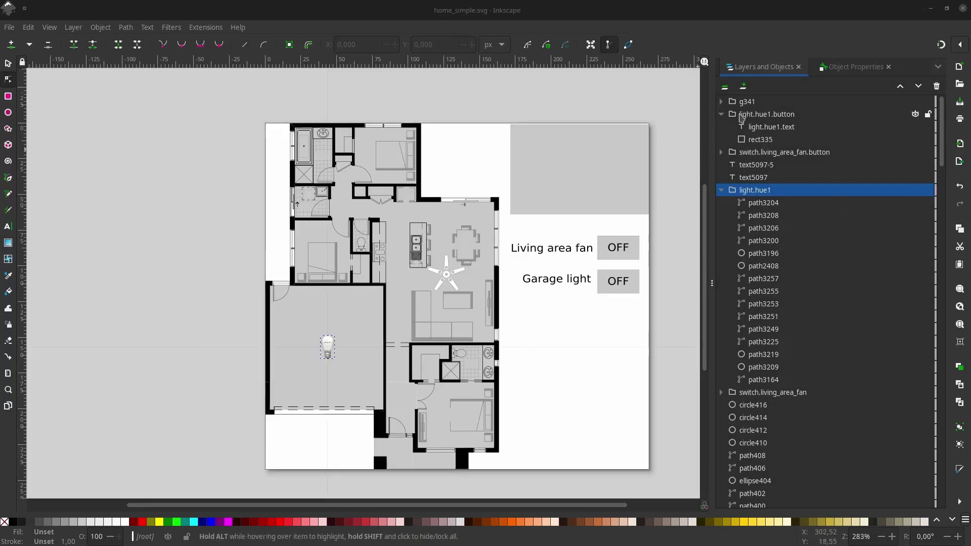
Select the light.hue1.button group and its OFF text, then check the group's ID.
click(753, 178)
click(753, 191)
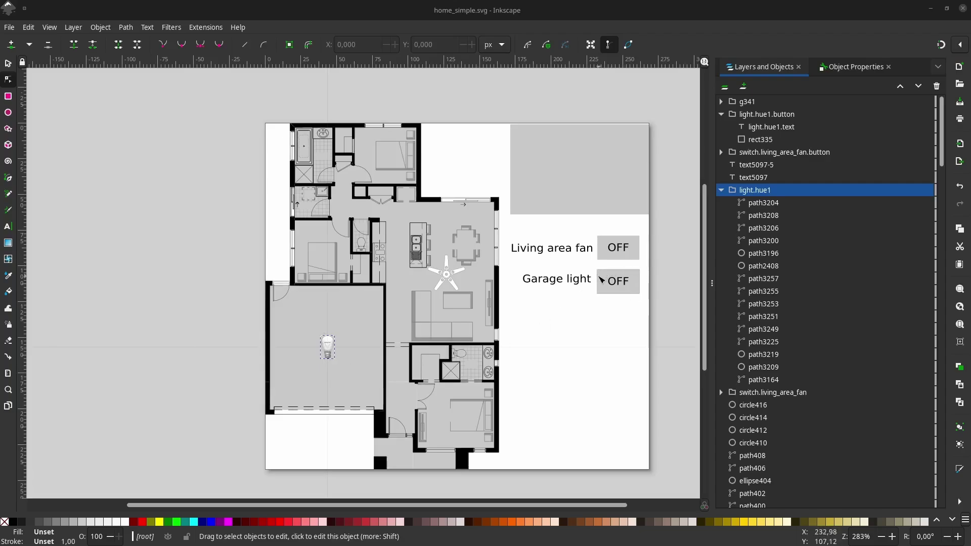
click(617, 281)
click(768, 119)
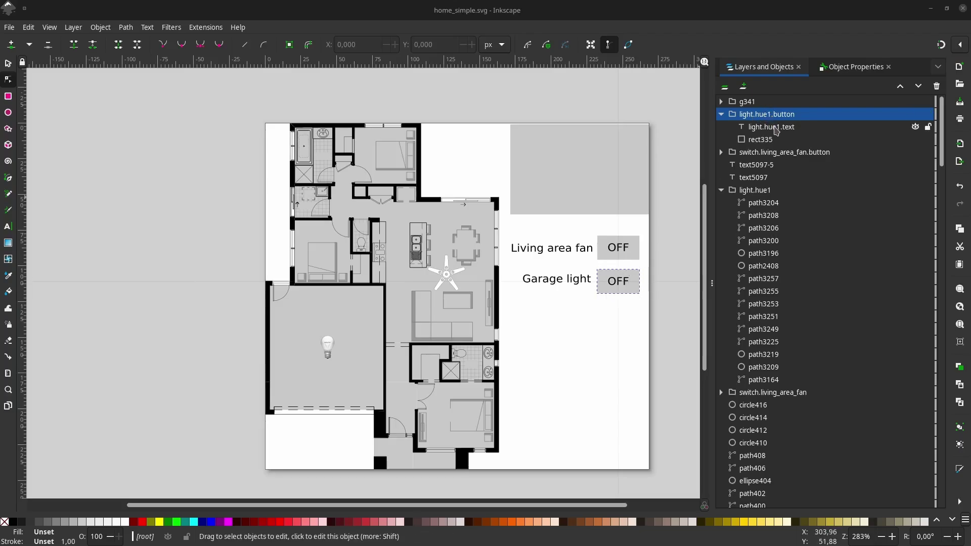
click(775, 128)
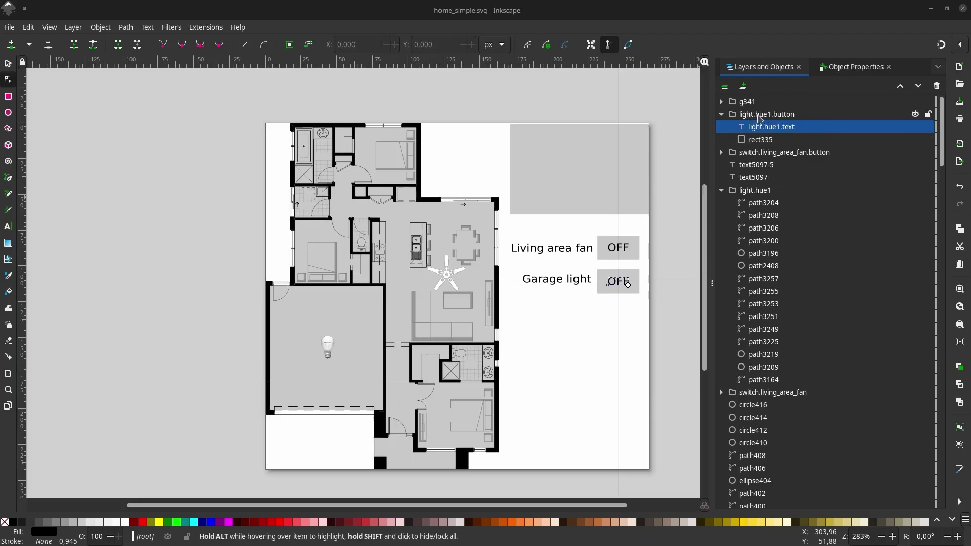
right_click(758, 116)
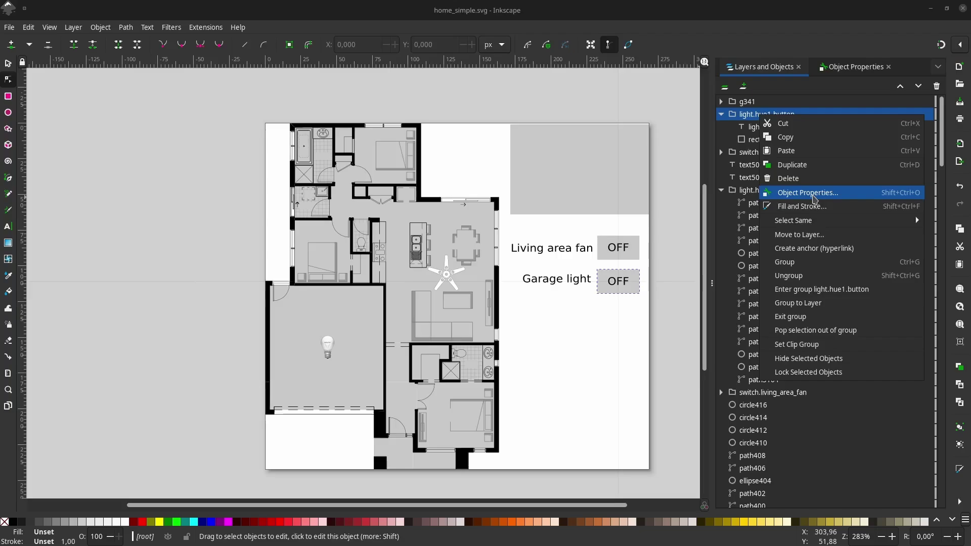
click(815, 199)
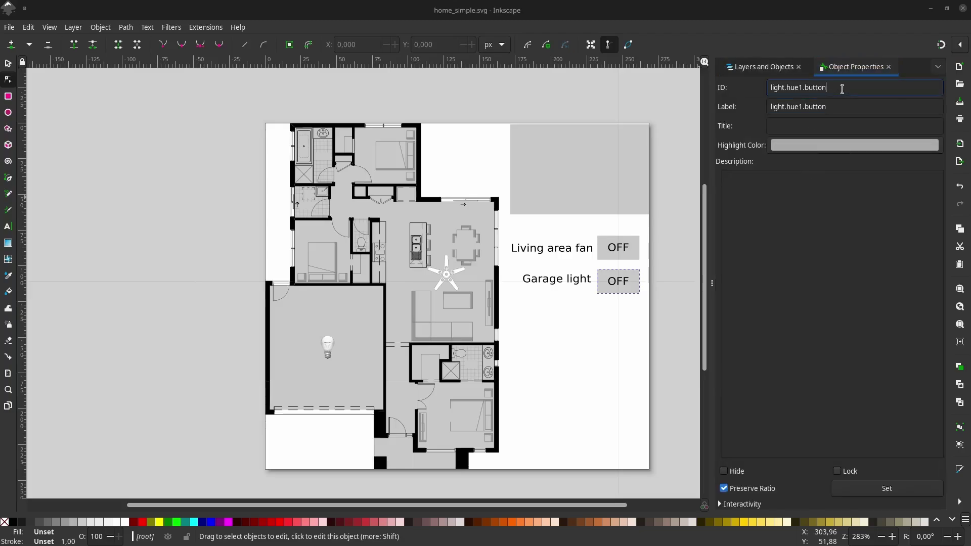
triple_click(821, 91)
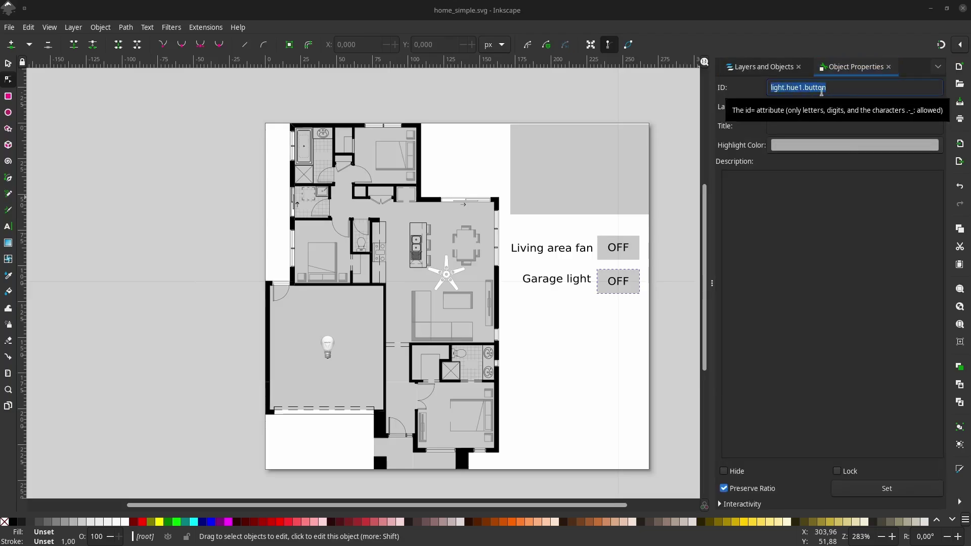
click(760, 67)
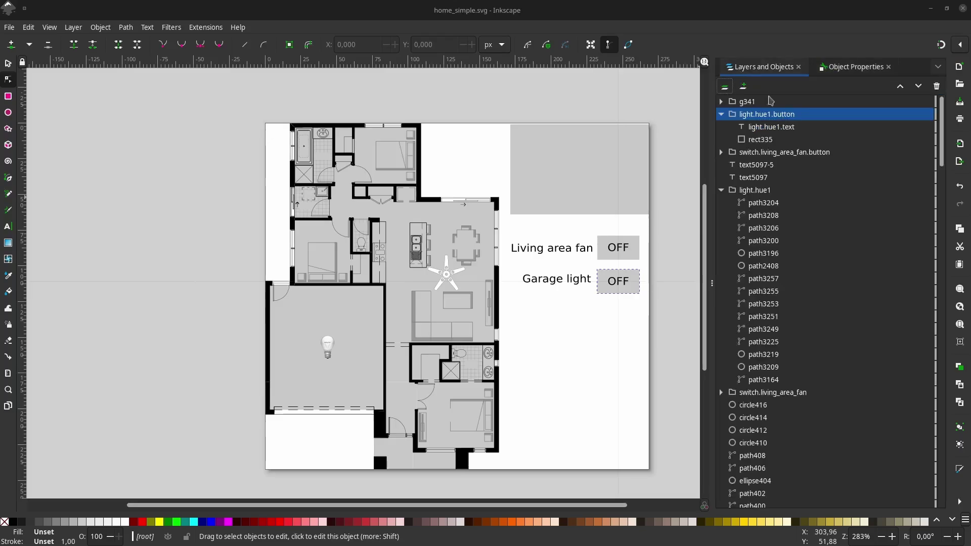
Review the light.hue1.text object's ID and label in Object Properties.
right_click(776, 128)
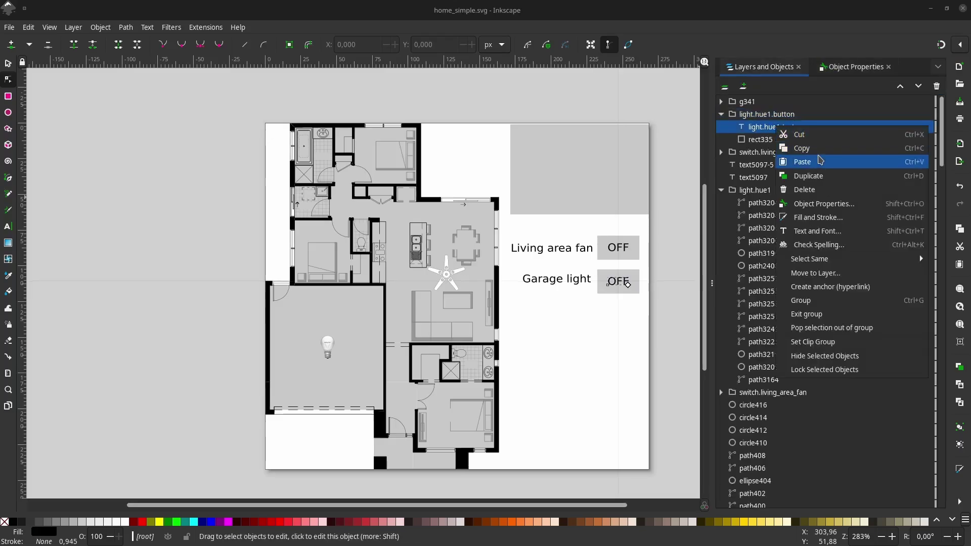
click(823, 204)
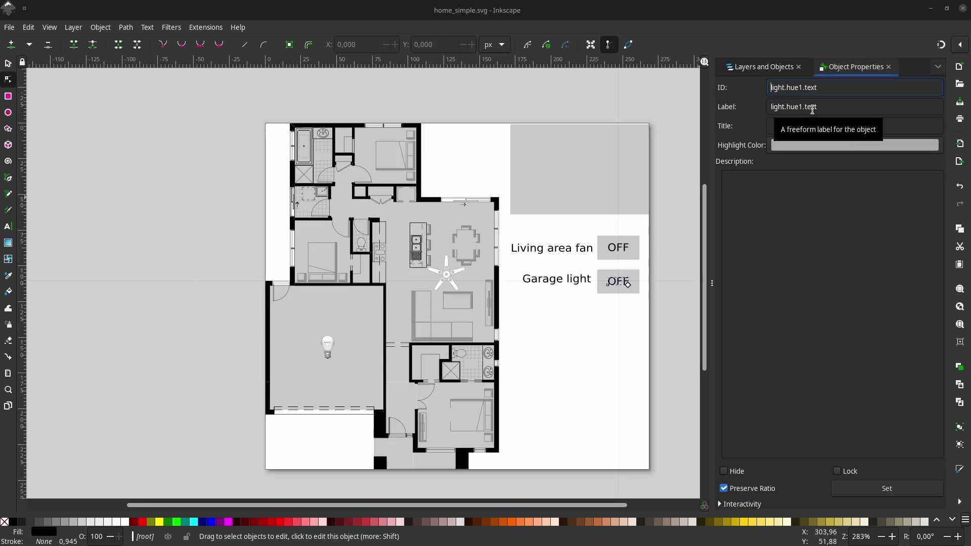
click(812, 107)
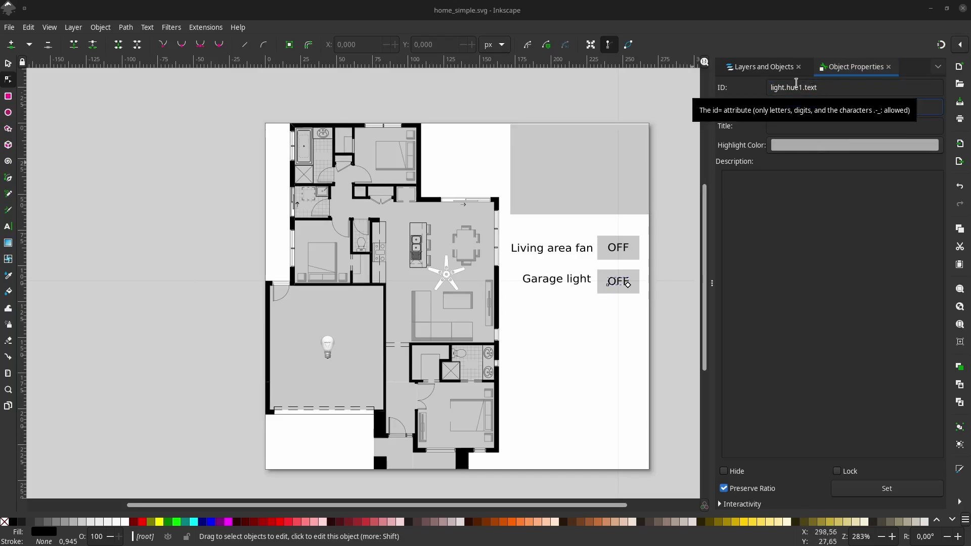
click(827, 87)
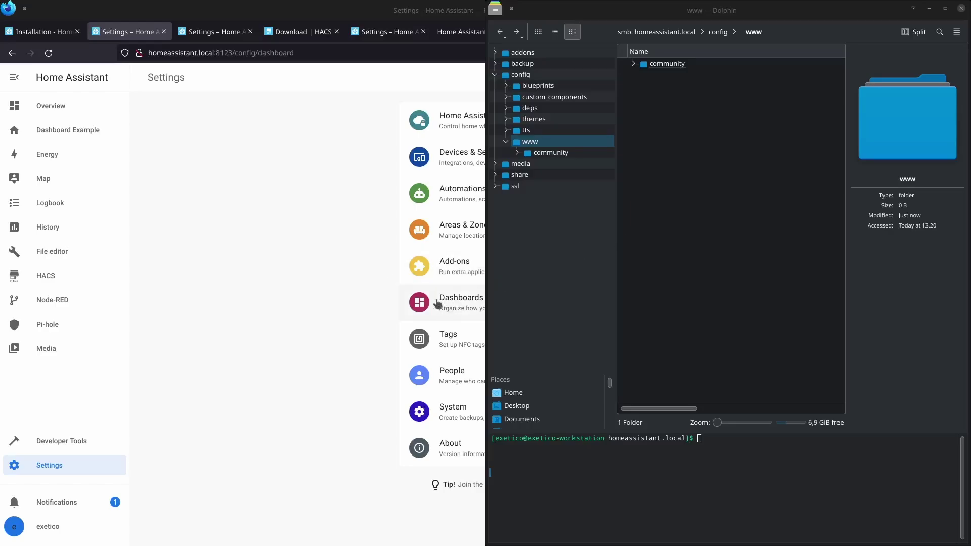
Bring the Home Assistant browser window to the front.
click(342, 280)
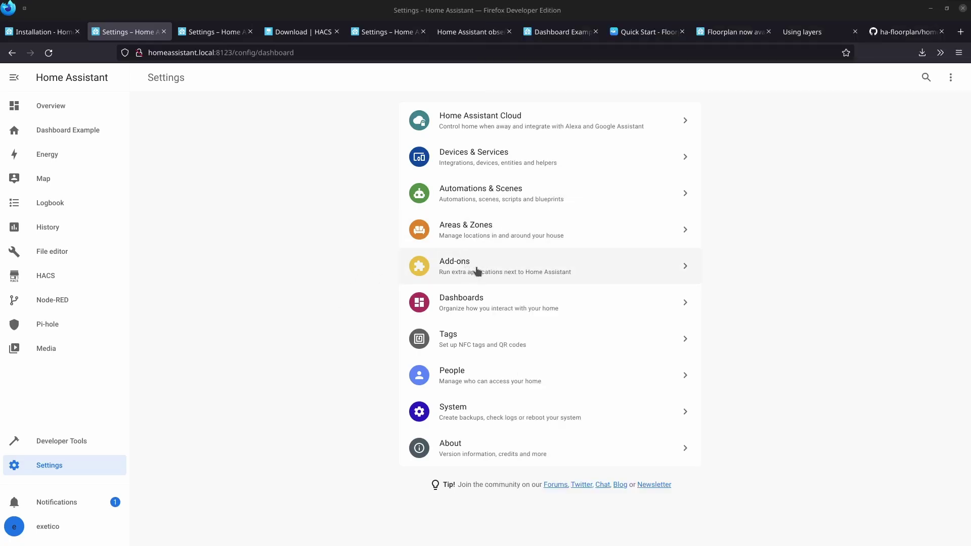
Launch the File editor add-on's web UI and browse the filesystem into the config/www folder.
click(473, 268)
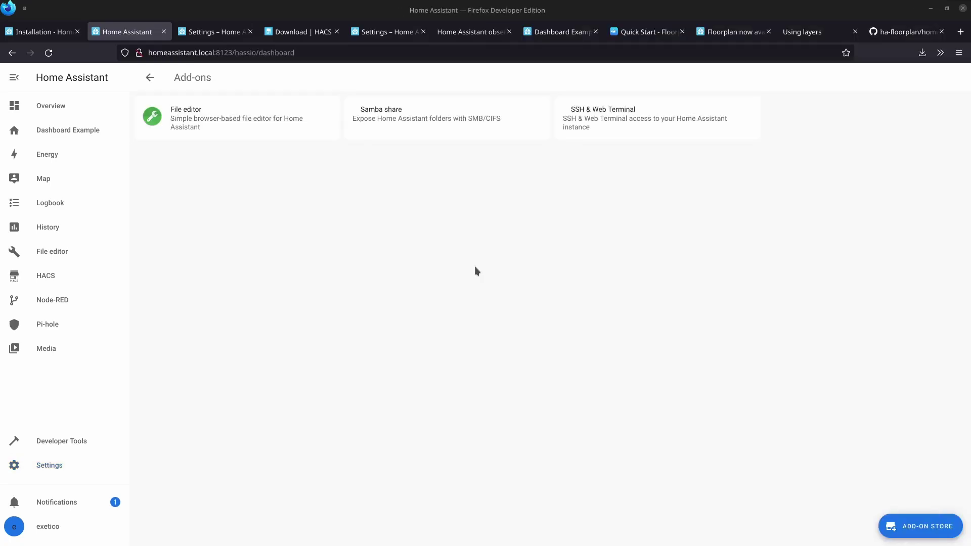
click(186, 116)
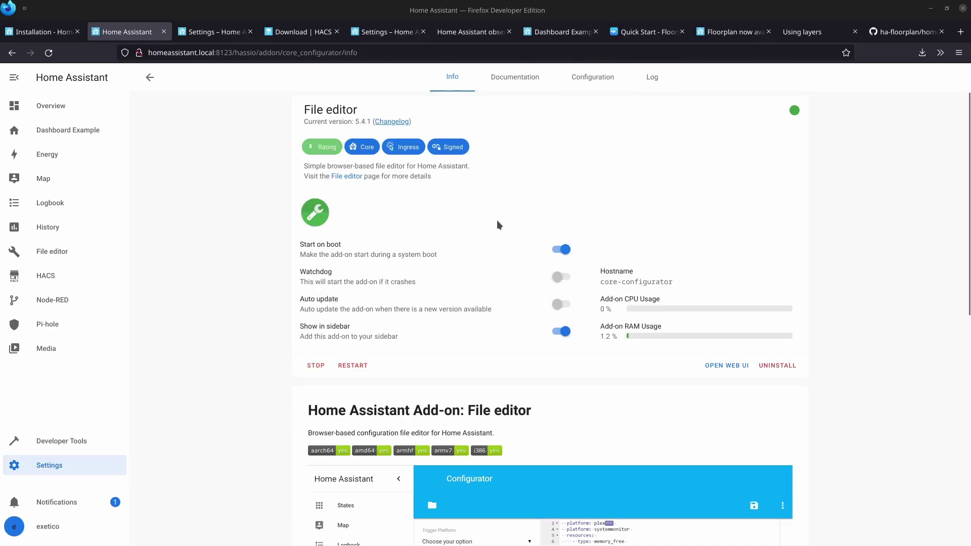
click(725, 366)
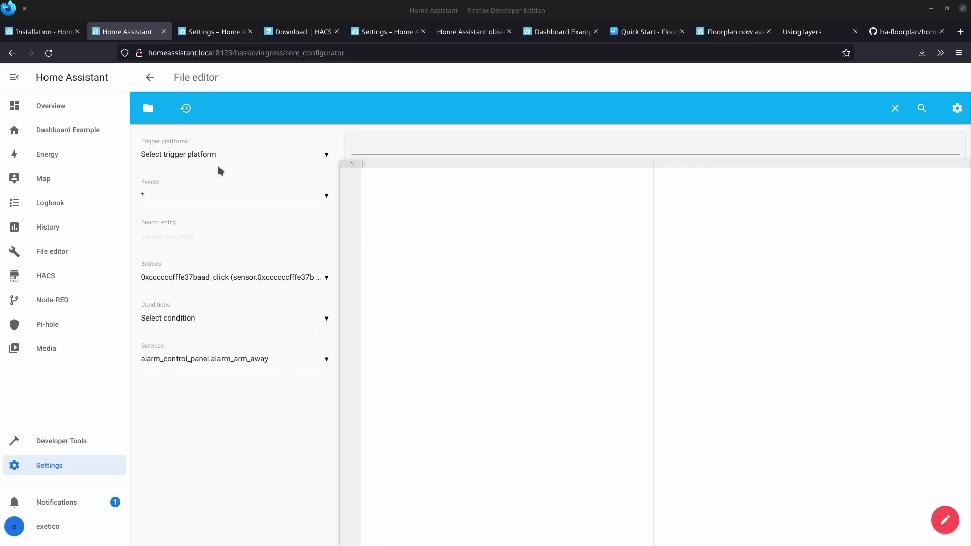
click(150, 110)
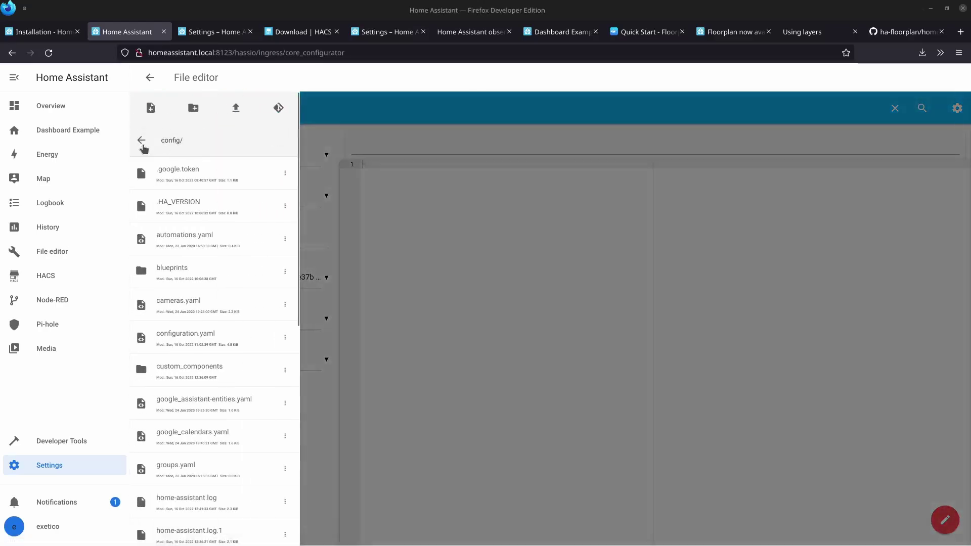
scroll(207, 376, down, 6)
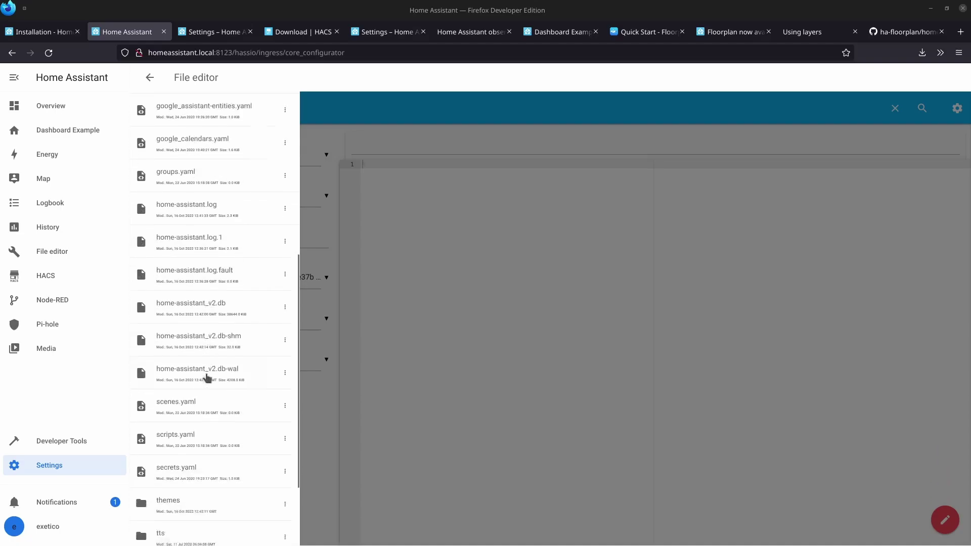
scroll(238, 215, up, 5)
scroll(158, 168, down, 5)
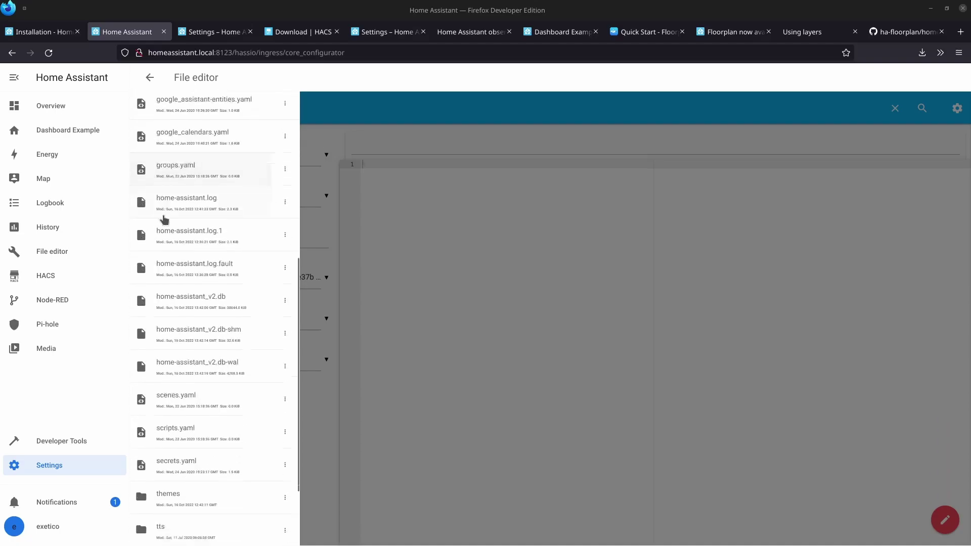
scroll(164, 220, down, 2)
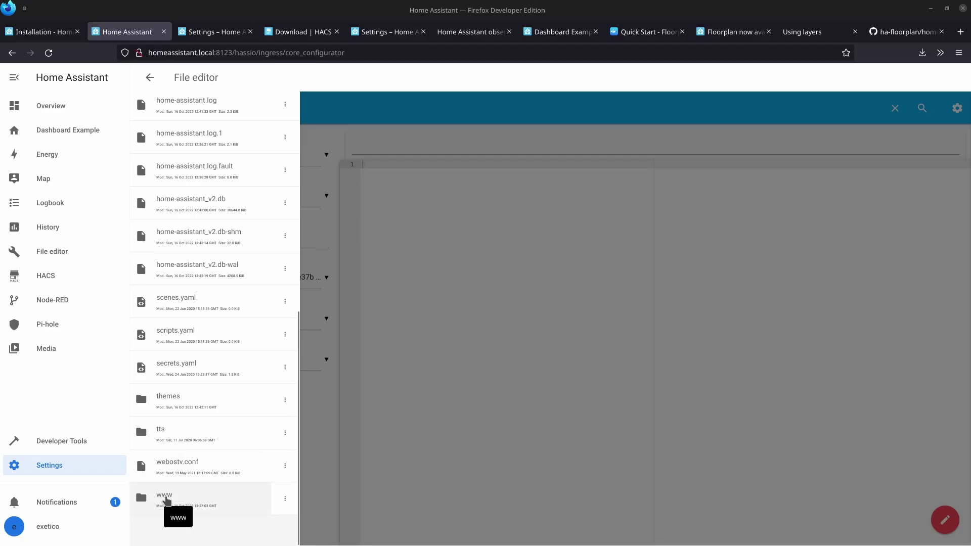
click(166, 498)
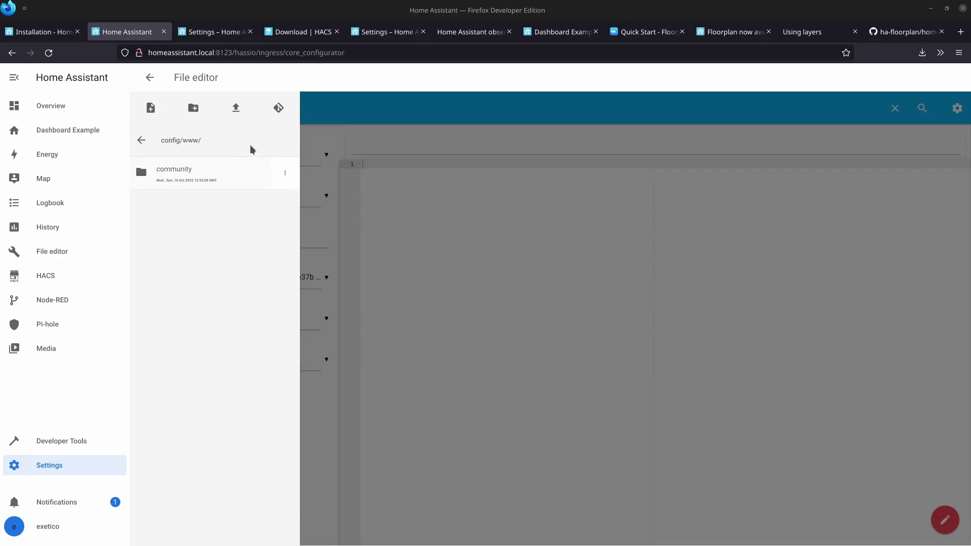
Create a floorplan folder in www with a home_simple subfolder inside it, then open it.
click(193, 108)
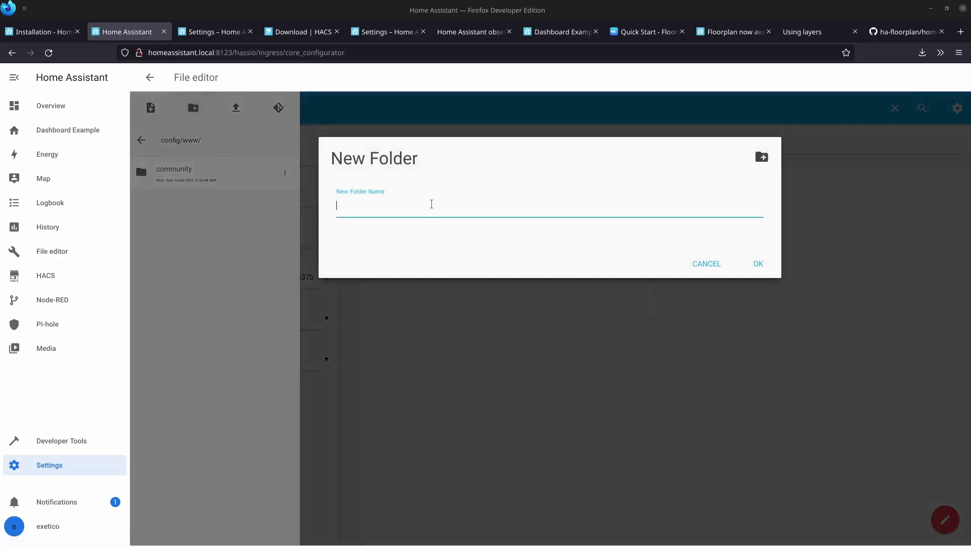
text(floorplan)
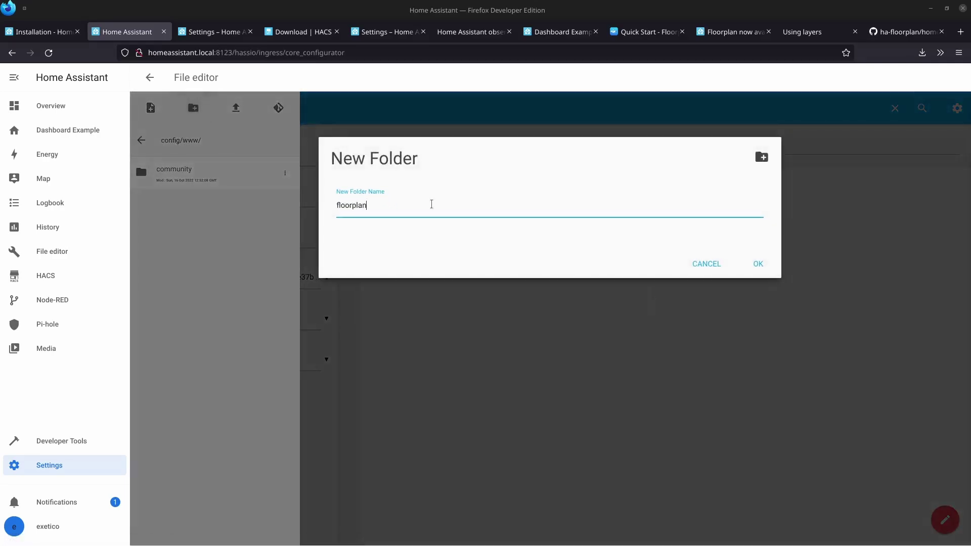
click(758, 264)
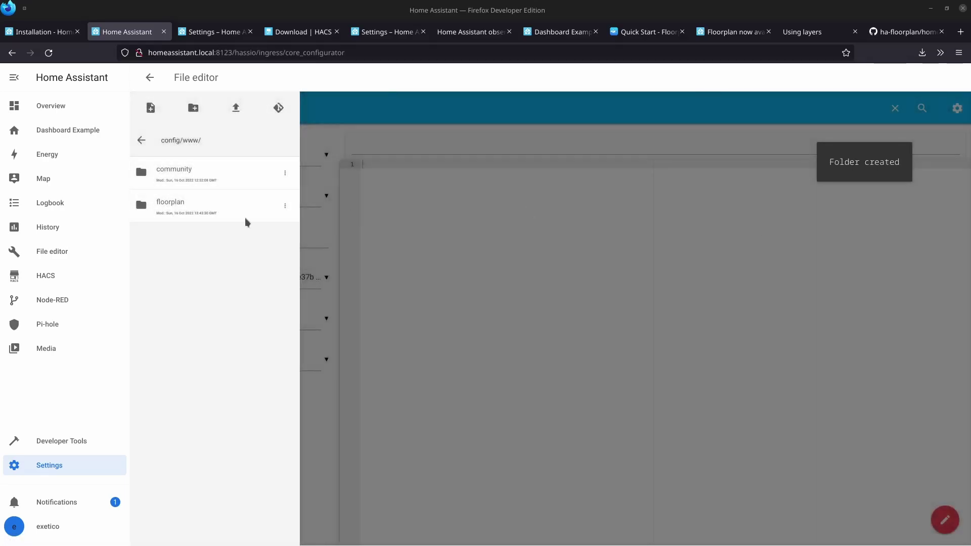
click(171, 205)
click(193, 107)
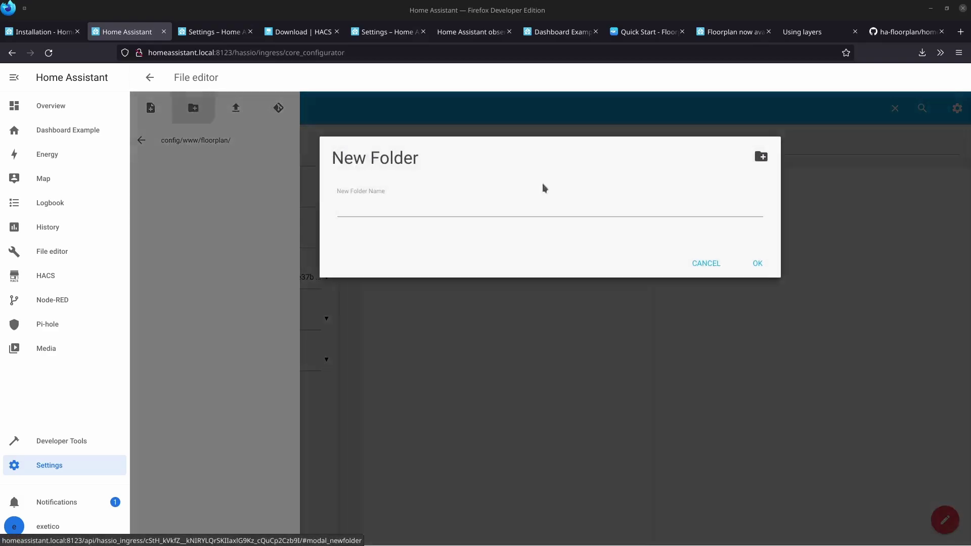
click(550, 208)
text(simp)
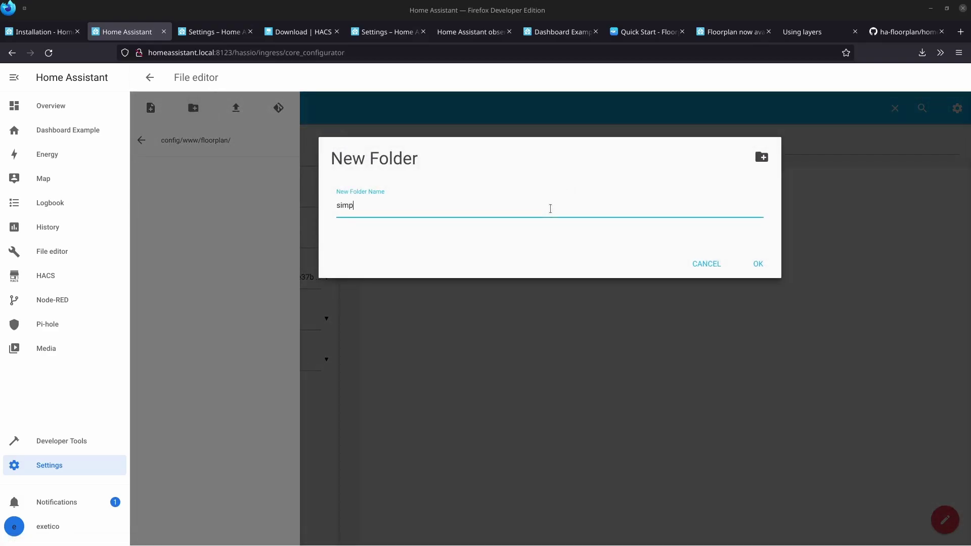
text(le_home)
key(ctrl+a)
text(home_simple)
click(758, 264)
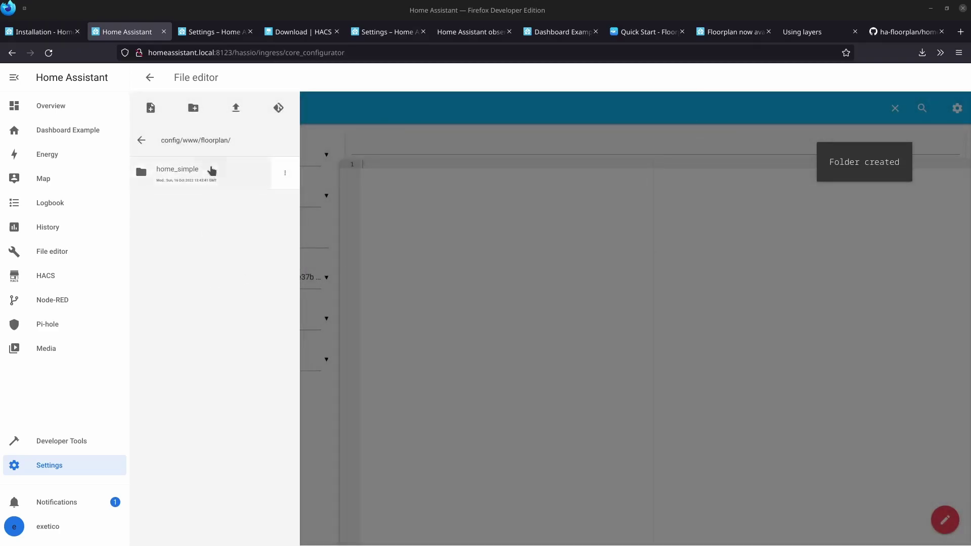
click(211, 171)
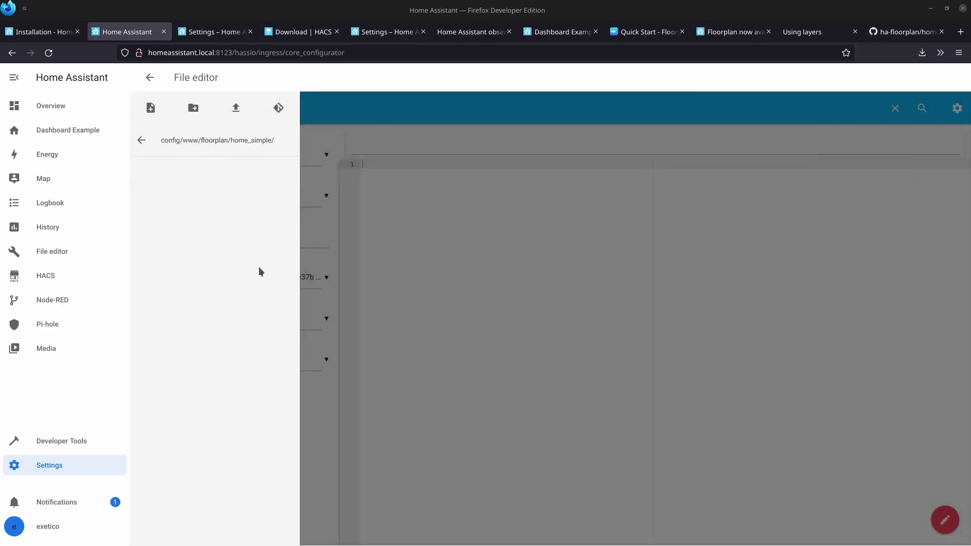
Upload home_simple.css and home_simple.svg from the '1. Getting Started with ha-floorplan' attachments folder.
click(236, 108)
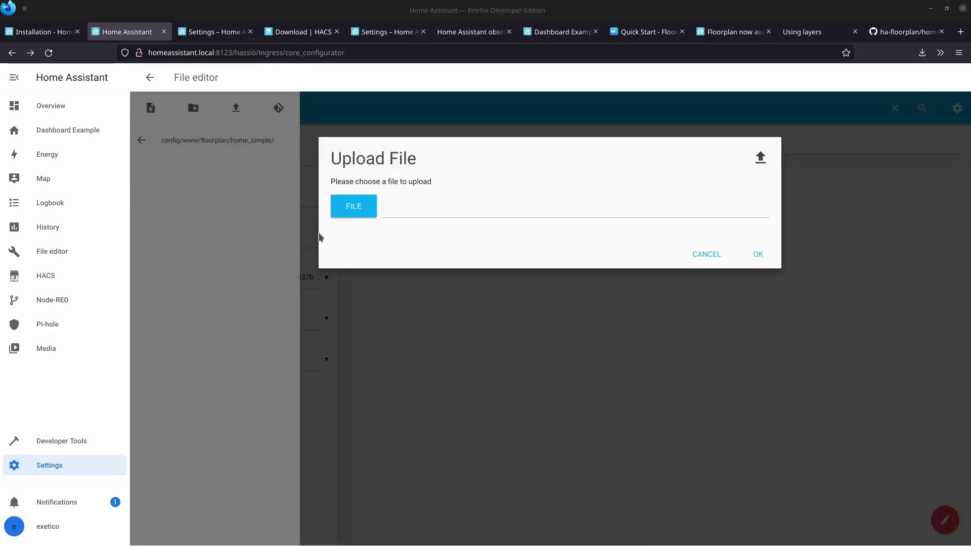
click(349, 213)
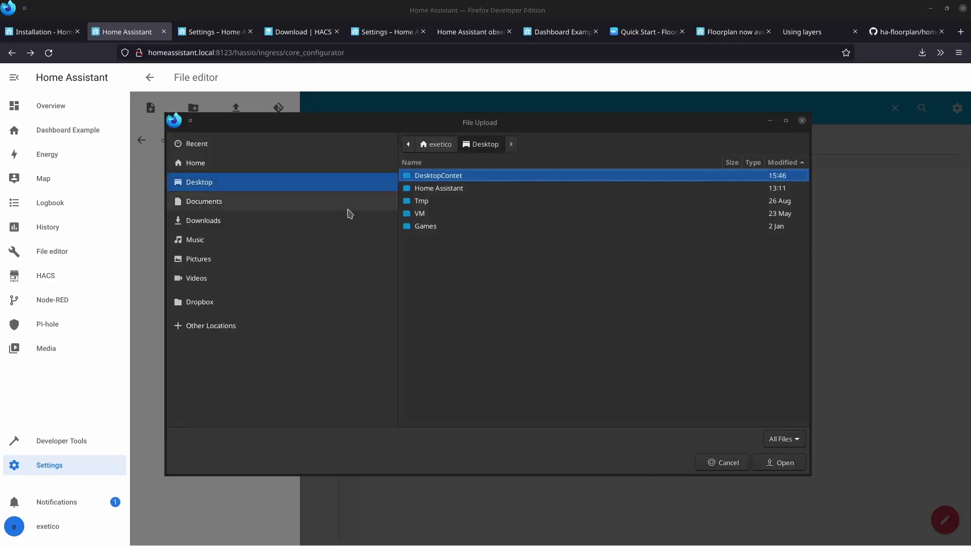
double_click(449, 191)
double_click(446, 177)
double_click(445, 178)
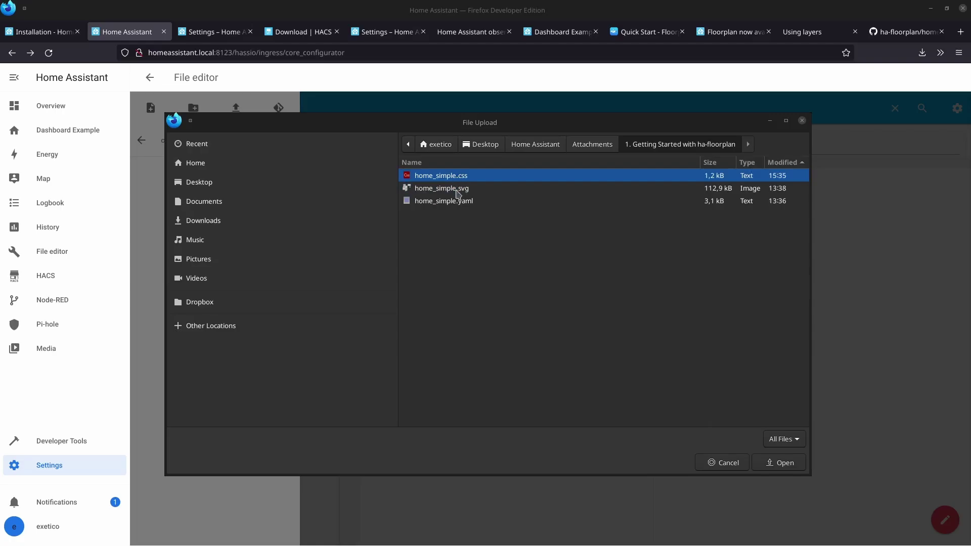
click(457, 189)
double_click(460, 177)
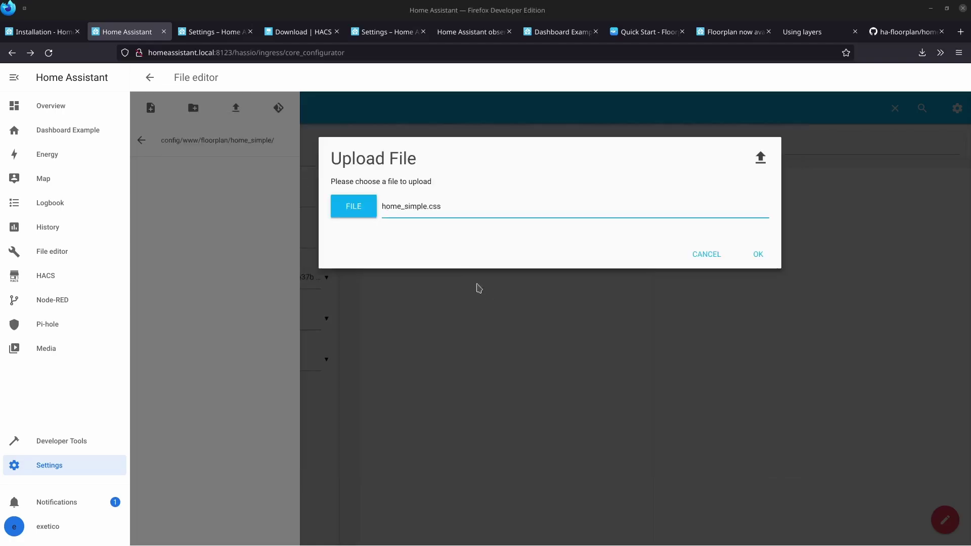
click(758, 254)
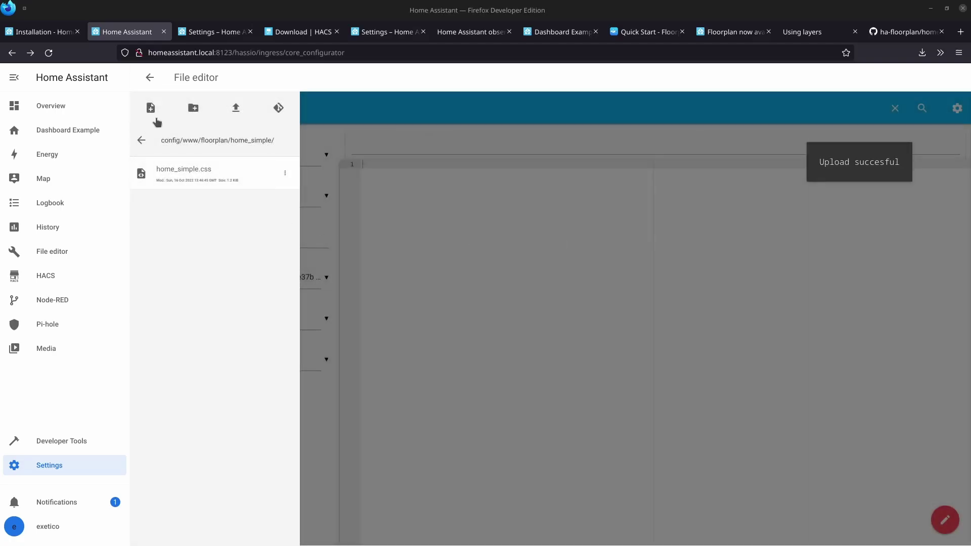
click(234, 109)
click(371, 207)
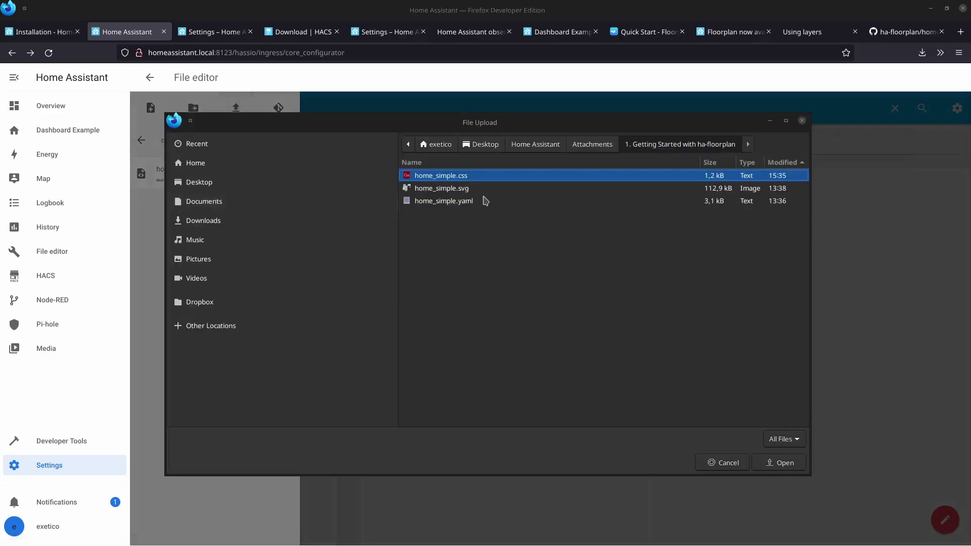
double_click(449, 195)
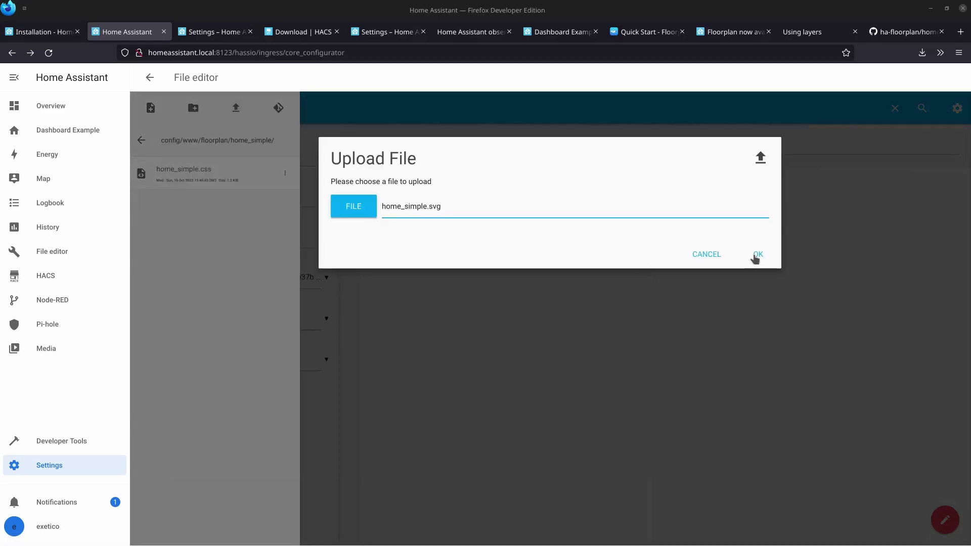
click(754, 256)
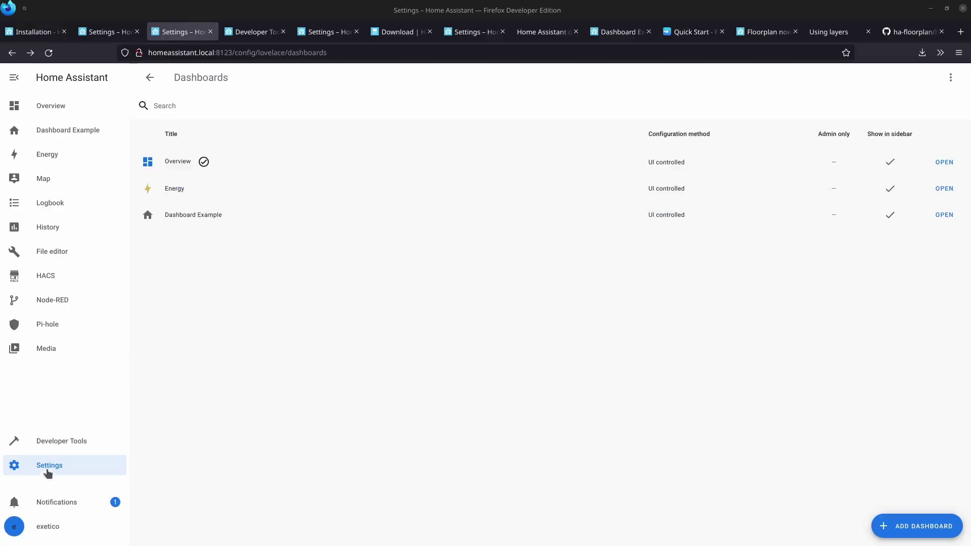
Add a new dashboard titled 'Test Dashboard' under Settings > Dashboards and open it.
click(47, 467)
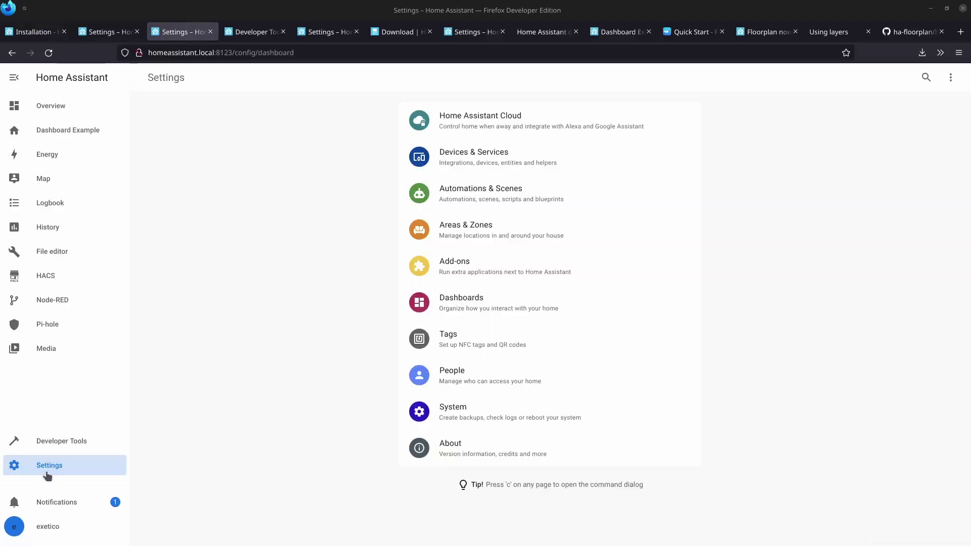
click(501, 302)
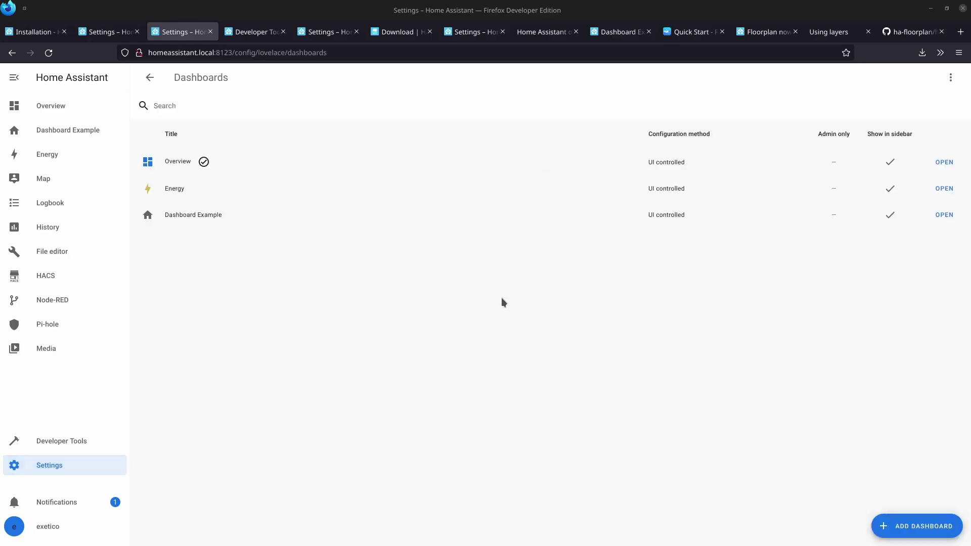
click(904, 532)
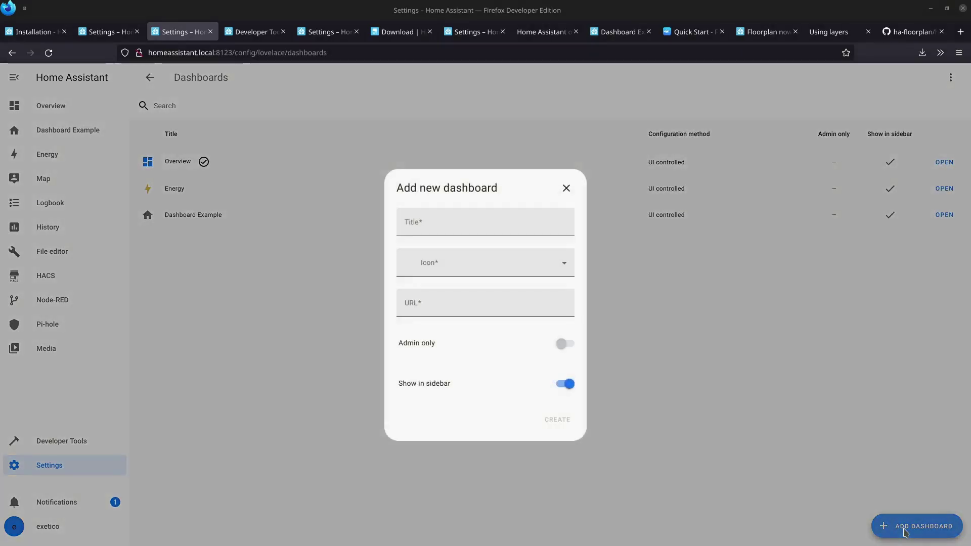
click(453, 227)
text(T)
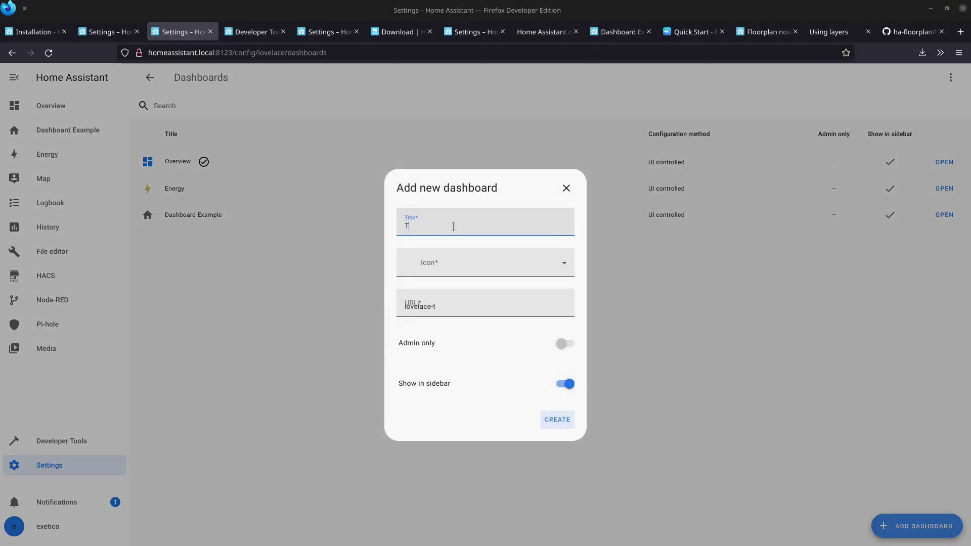
text(est Tashboard)
click(552, 421)
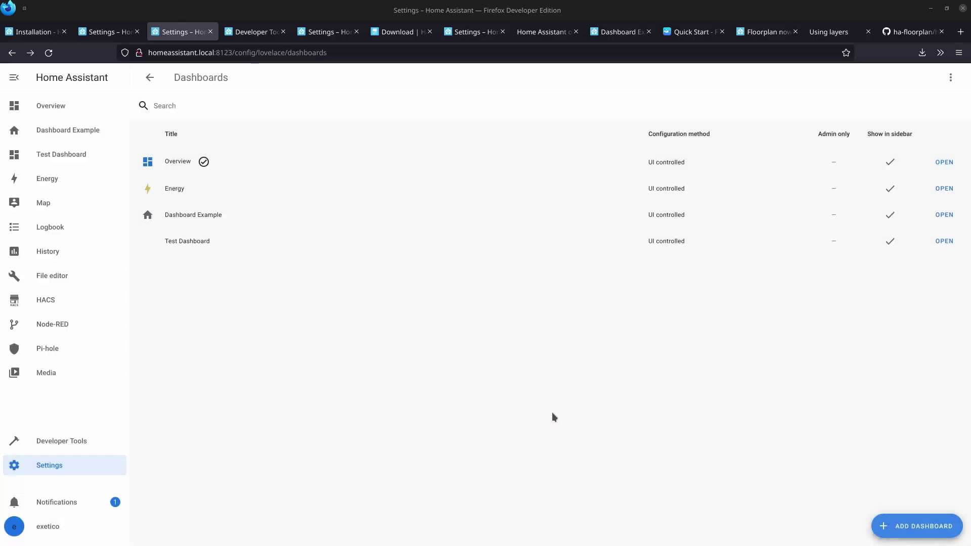
click(950, 242)
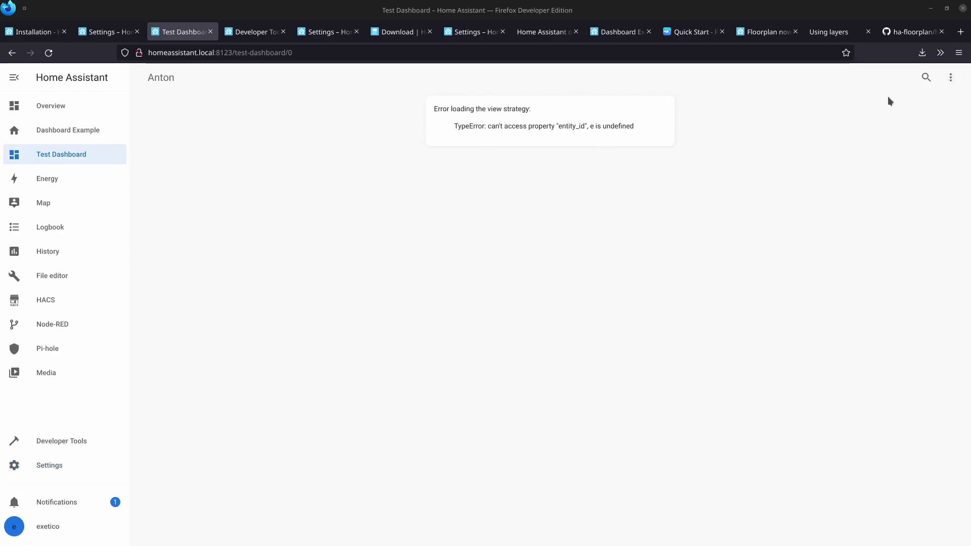
Edit Test Dashboard and take control, starting with an empty dashboard.
click(949, 81)
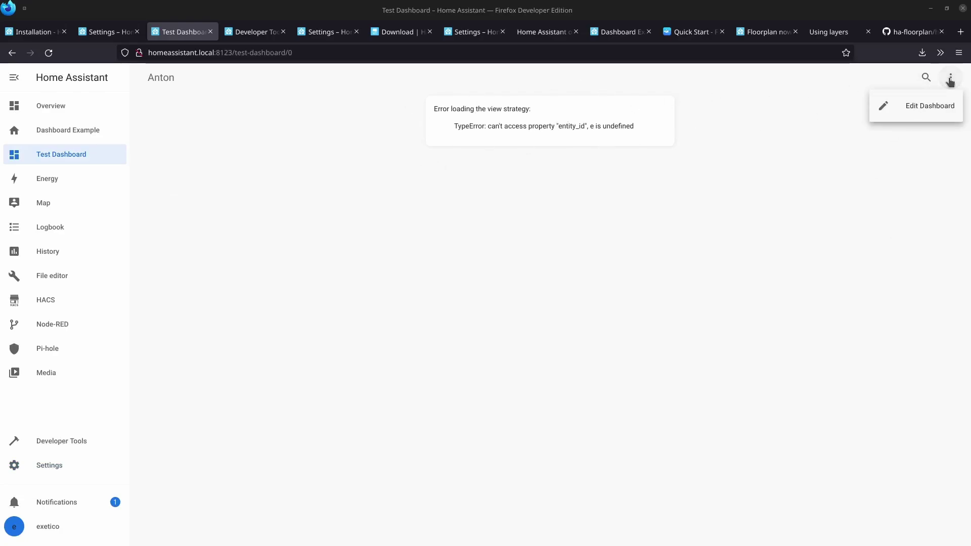
click(917, 110)
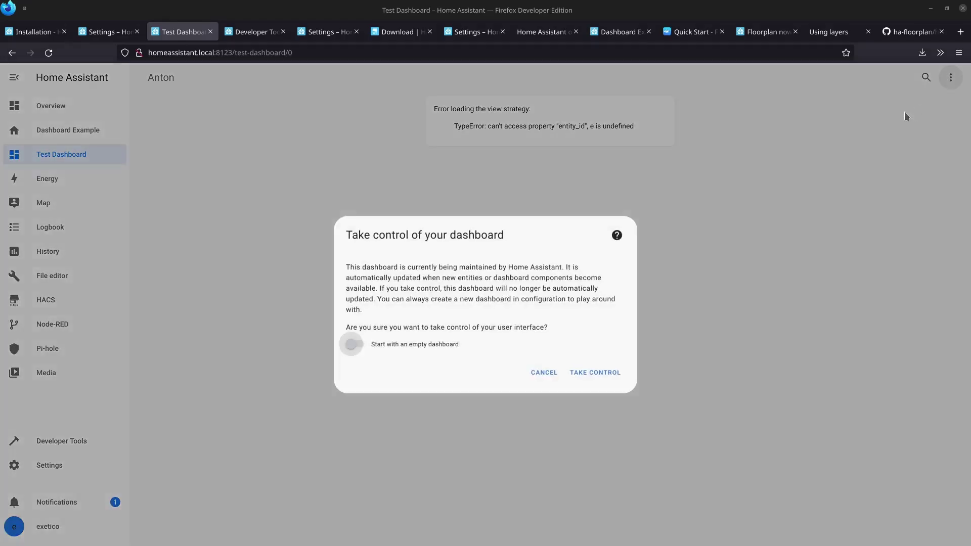
click(349, 345)
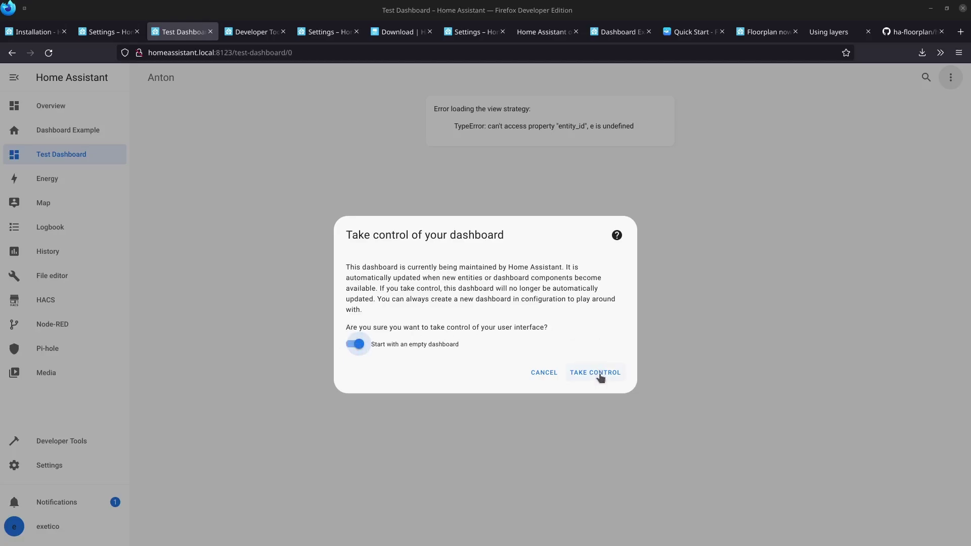
click(600, 374)
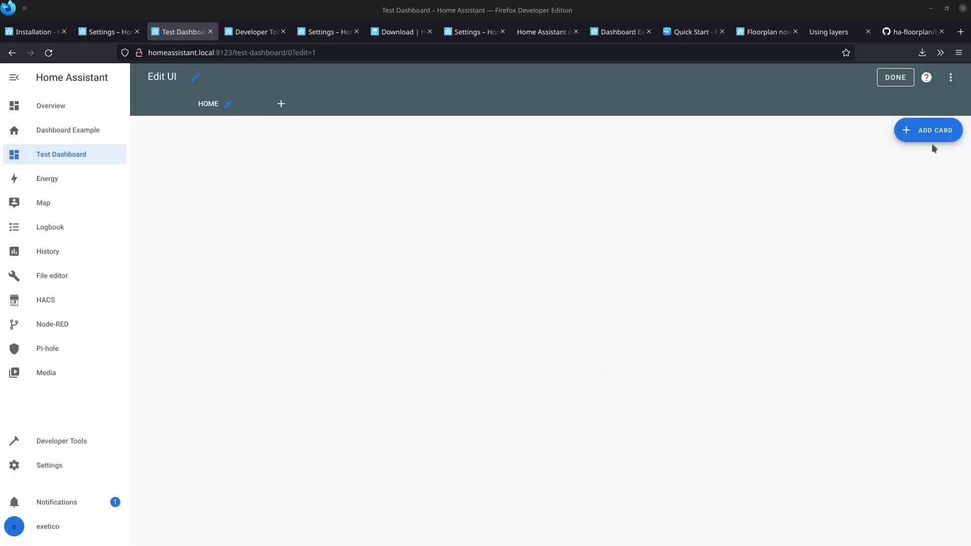
Open the raw configuration editor and select all of home_simple.yaml in the code editor.
click(951, 81)
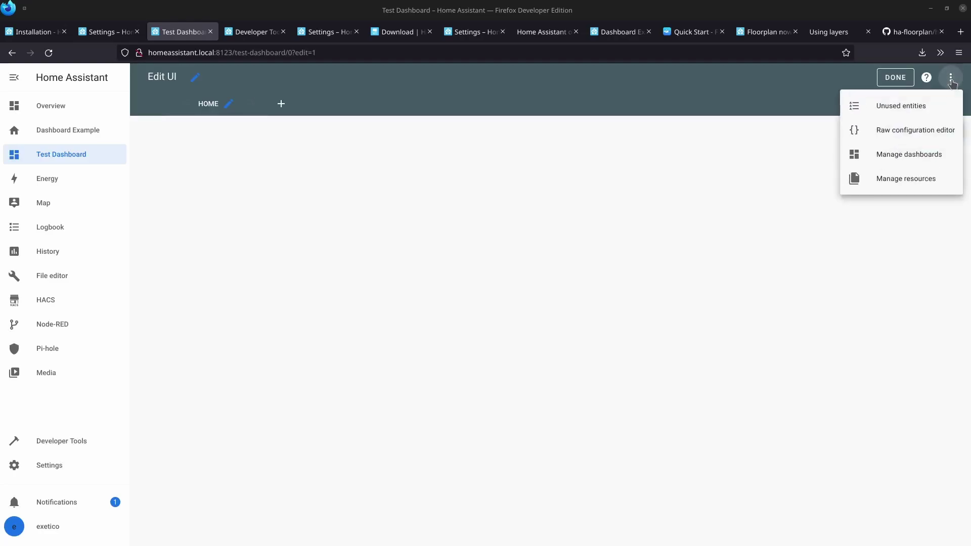
click(919, 134)
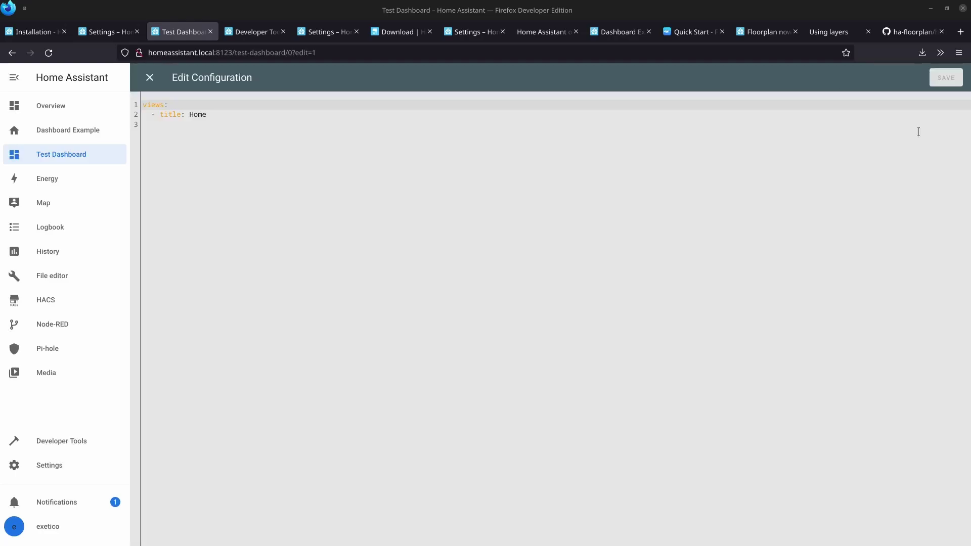
click(349, 135)
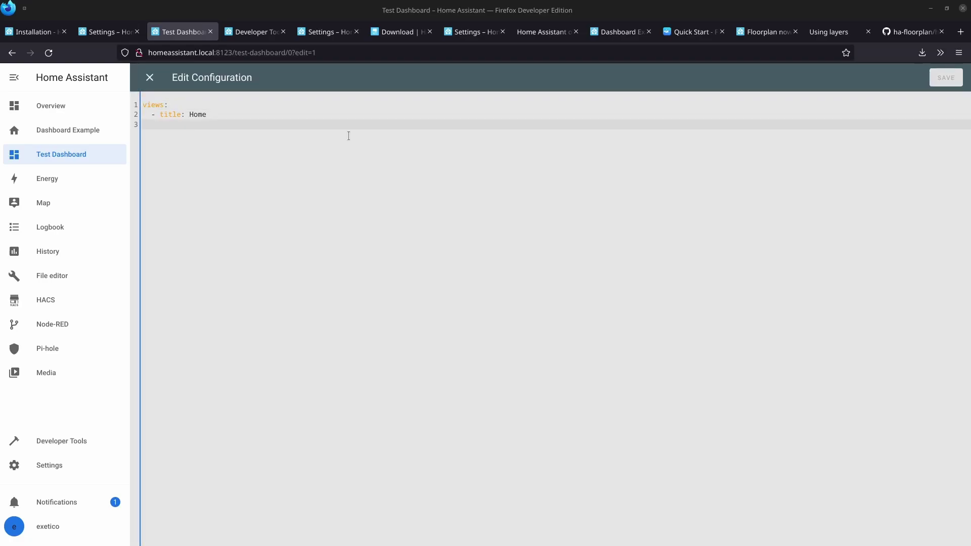
key(alt+Tab)
key(alt+Tab)
key(alt+Tab)
key(alt+Tab)
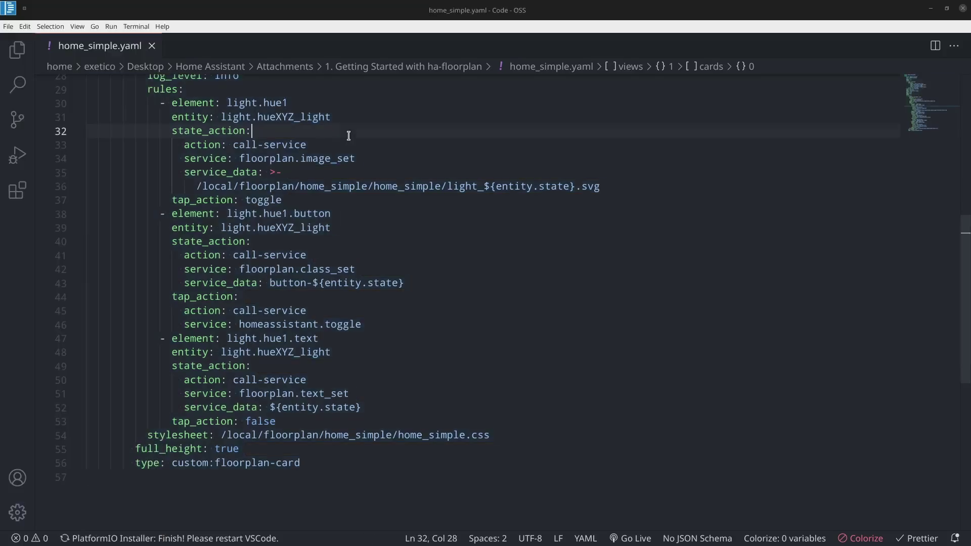
scroll(397, 290, up, 8)
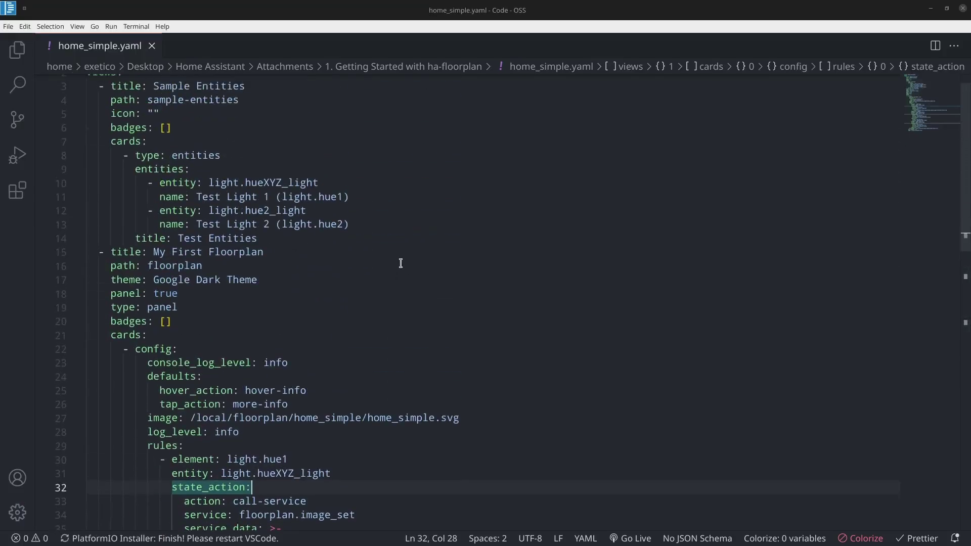
key(ctrl+a)
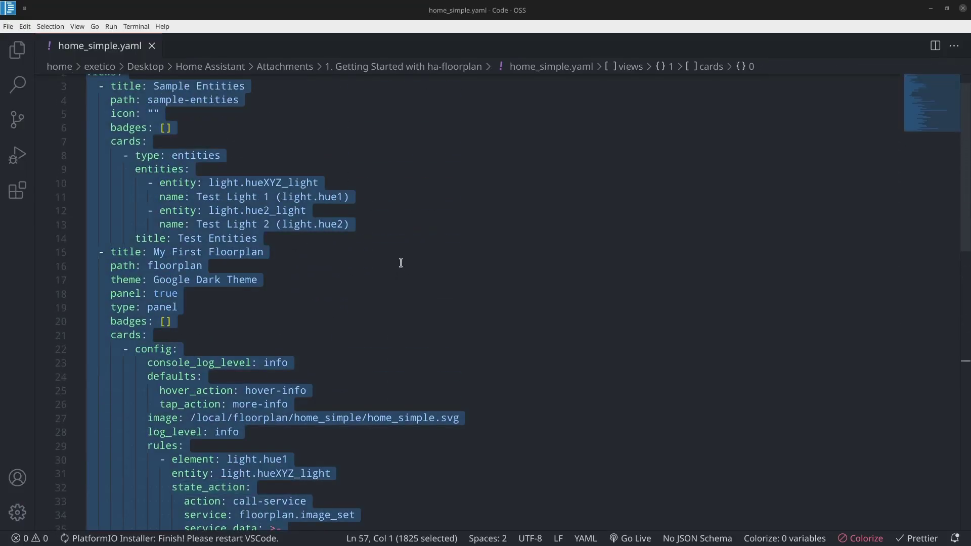
key(alt+Tab)
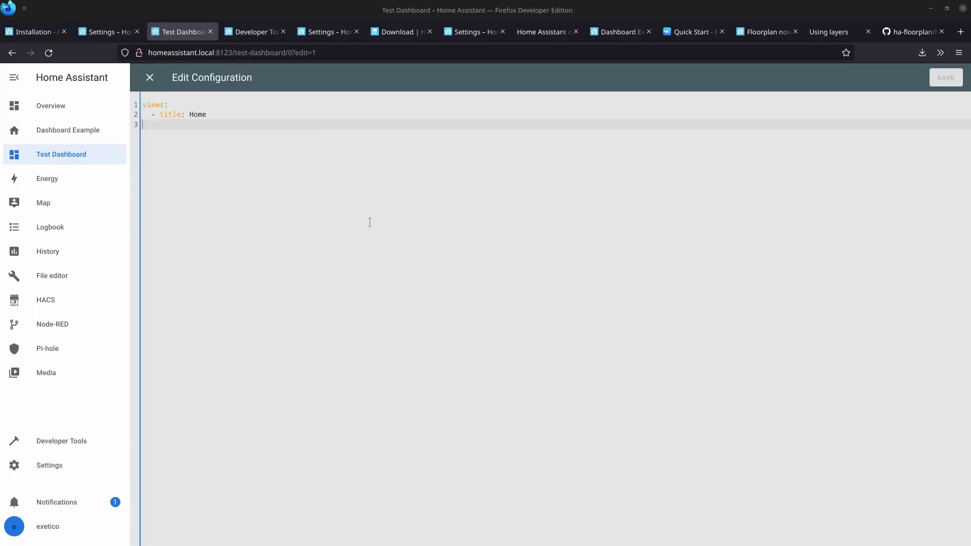
Replace the raw YAML with the copied home_simple floorplan configuration, save, and finish editing.
key(ctrl+a)
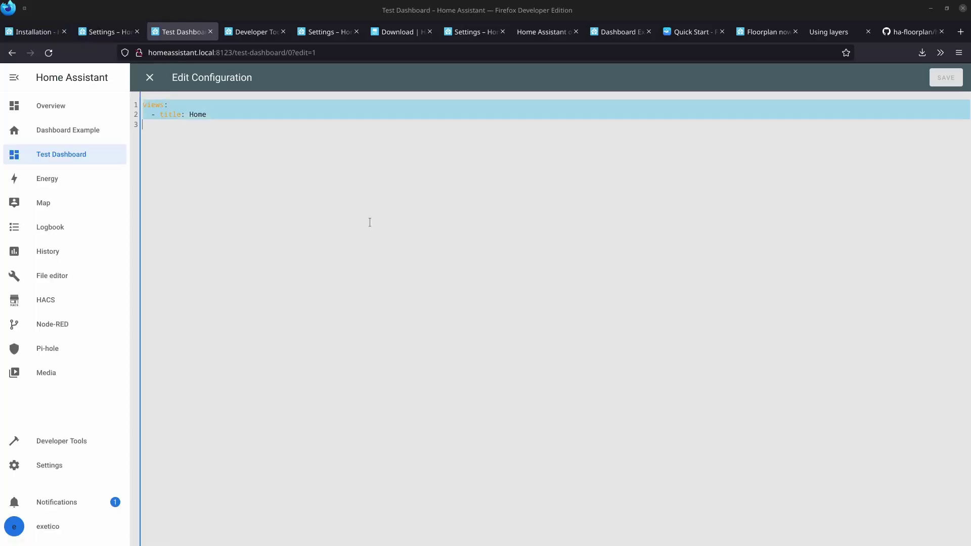
key(ctrl+v)
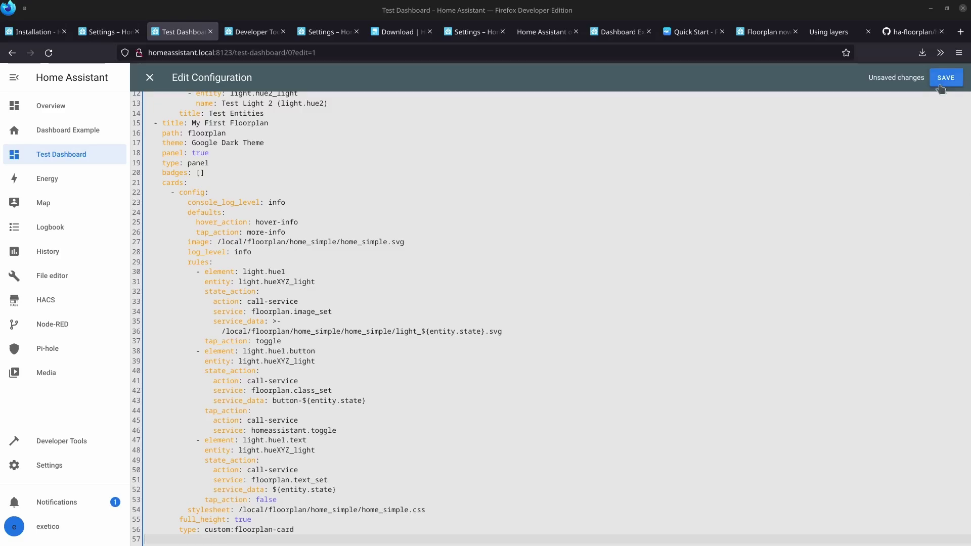
click(945, 83)
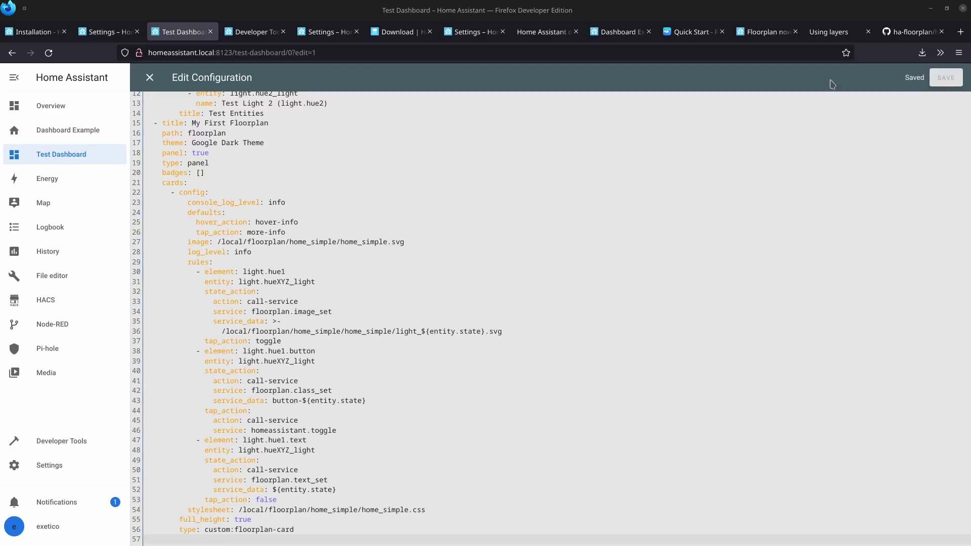
click(149, 79)
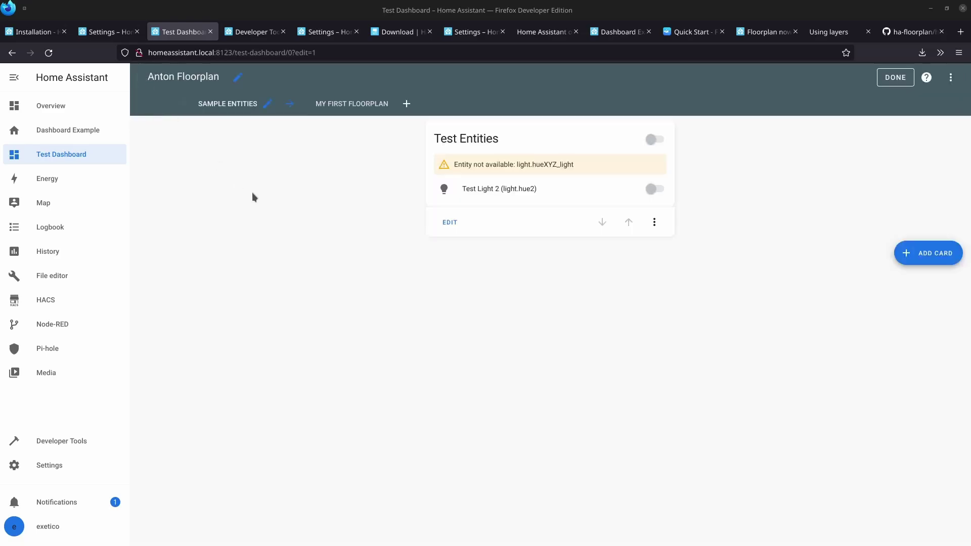
click(891, 81)
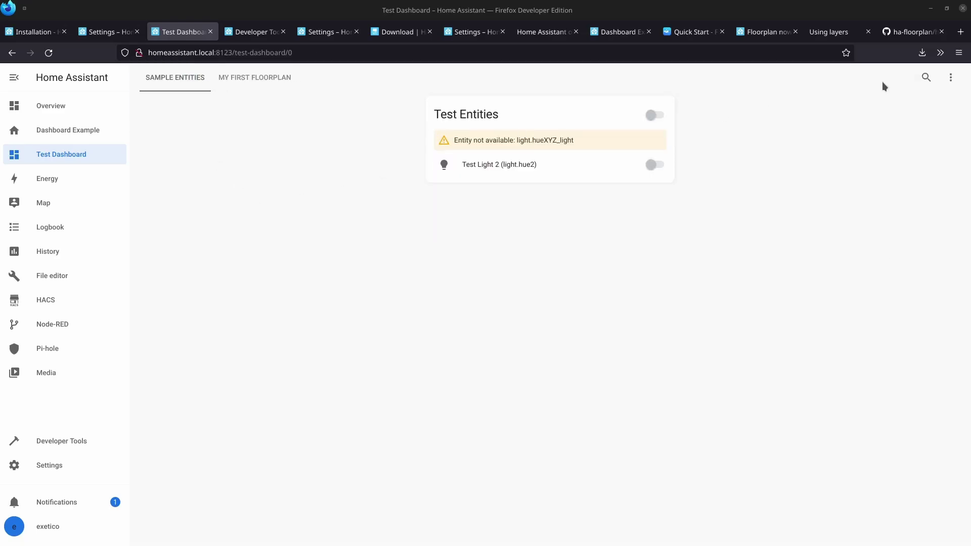
Switch to the My First Floorplan view and check the tutorial slide in another window.
click(258, 78)
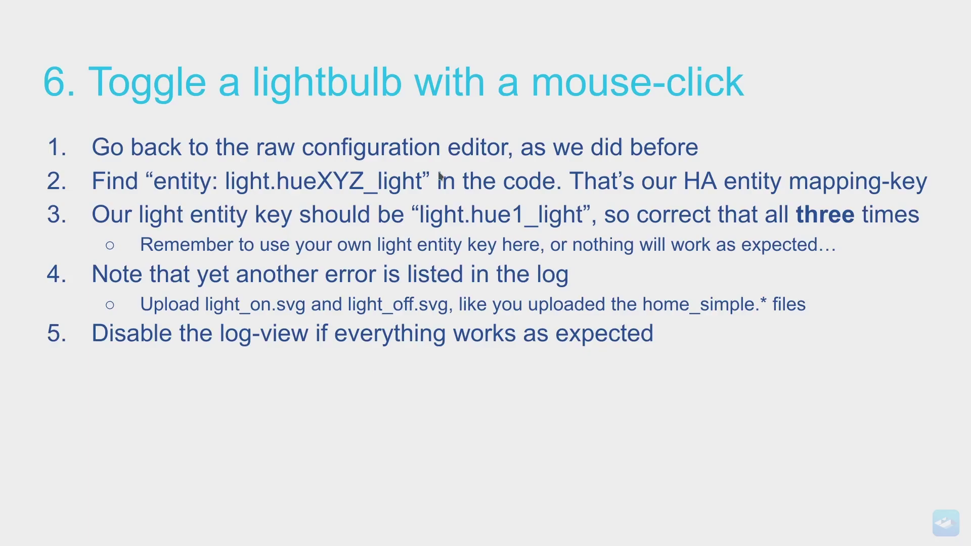
key(alt+Tab)
key(alt+Tab)
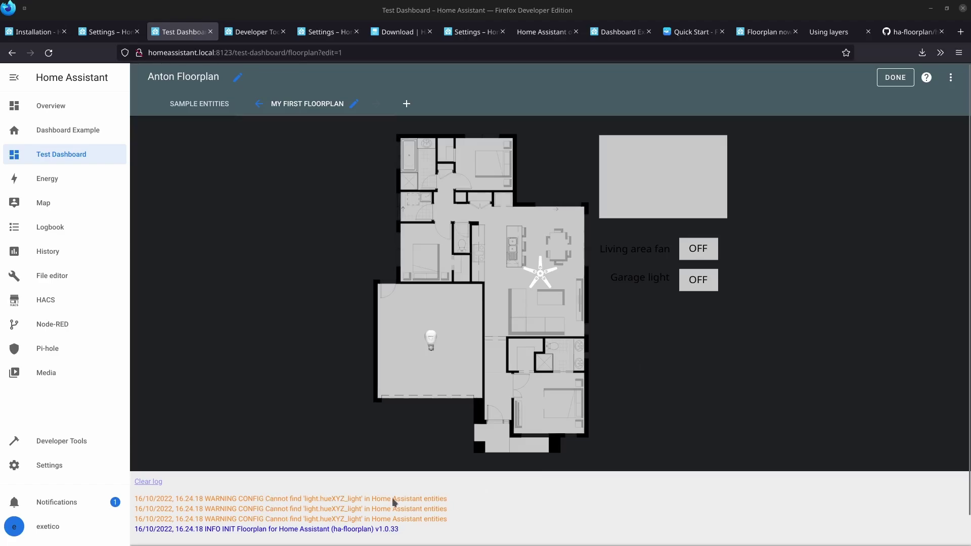
Open the raw configuration editor and inspect the rules' light.hueXYZ_light entity and light.hue1 element lines.
click(951, 81)
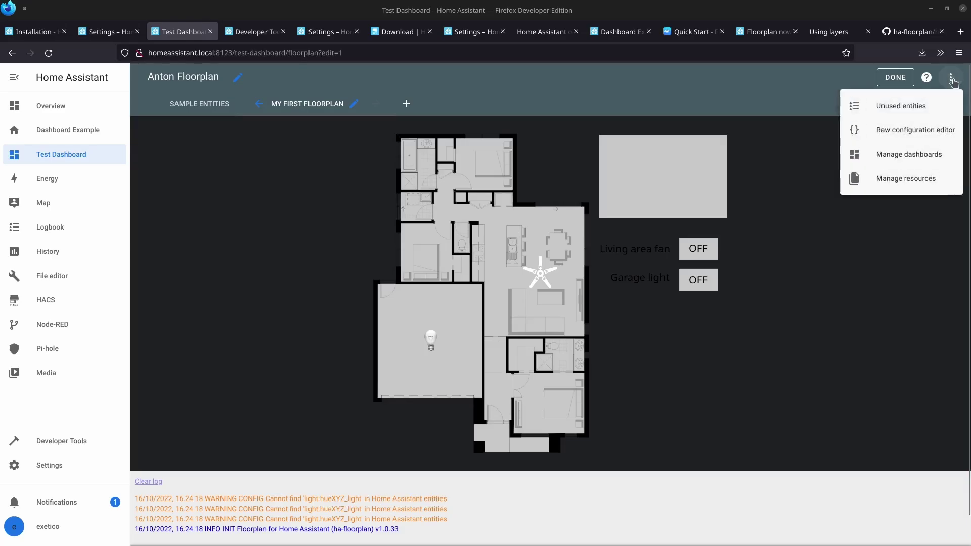
click(913, 133)
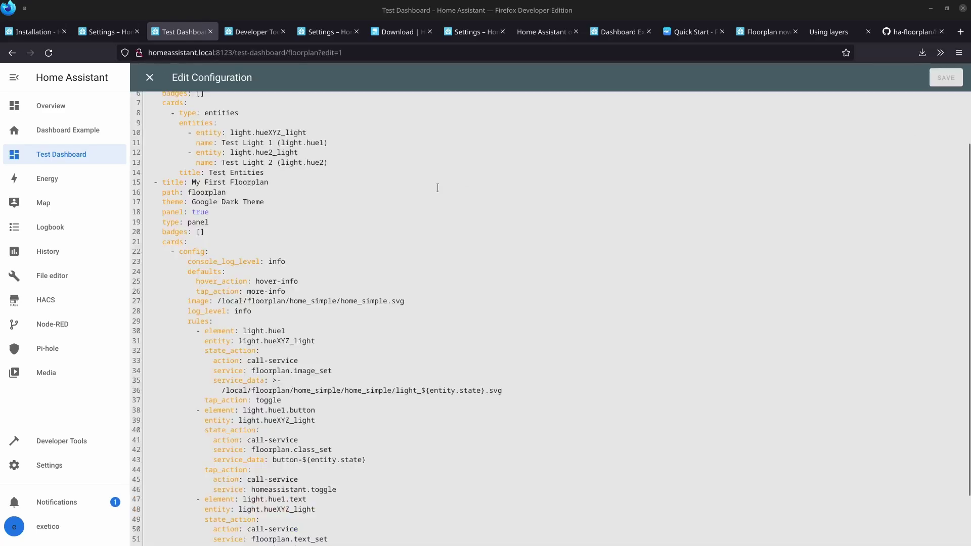
click(303, 230)
scroll(307, 223, down, 2)
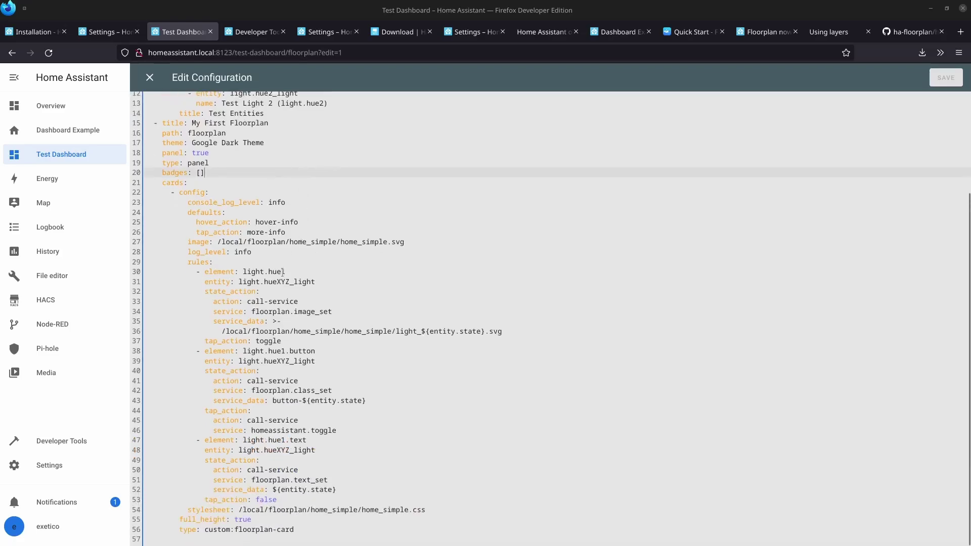
double_click(216, 281)
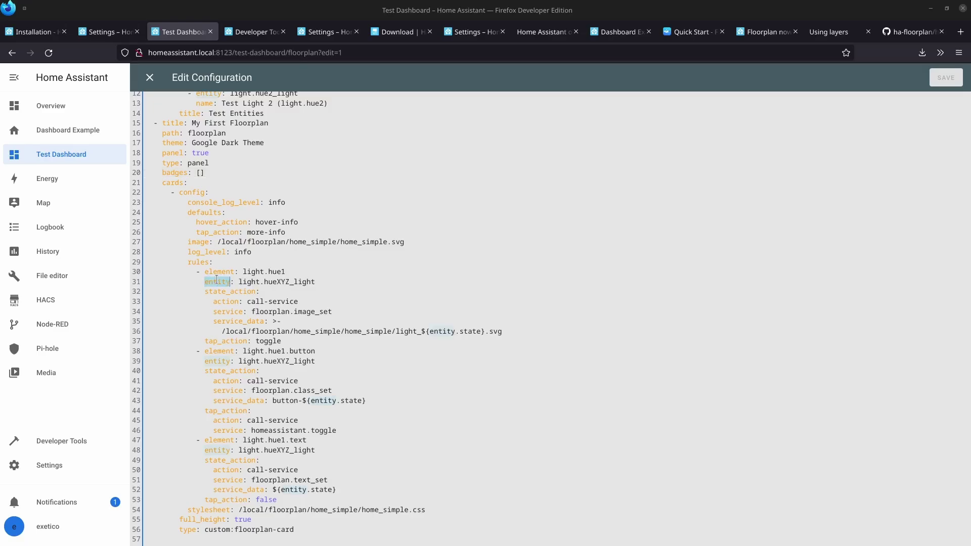
click(217, 280)
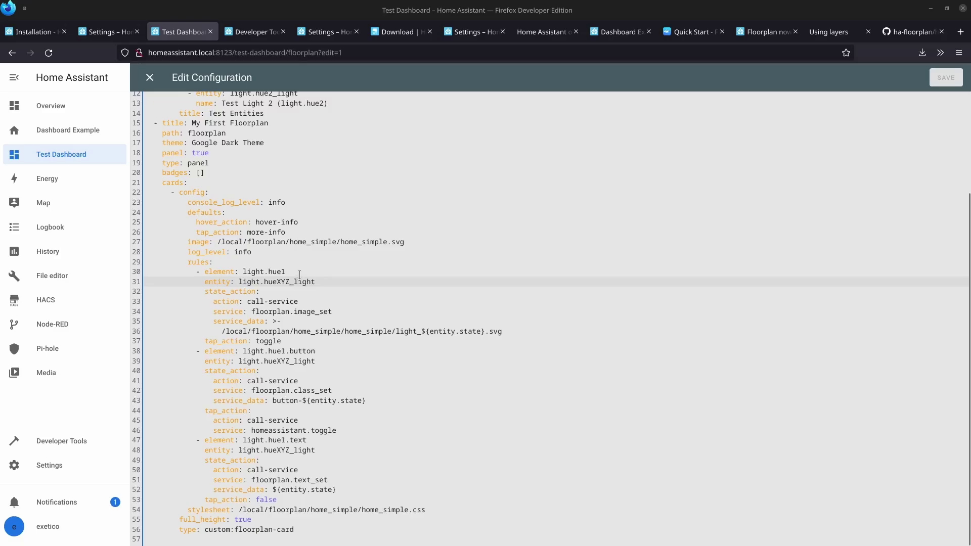
double_click(220, 274)
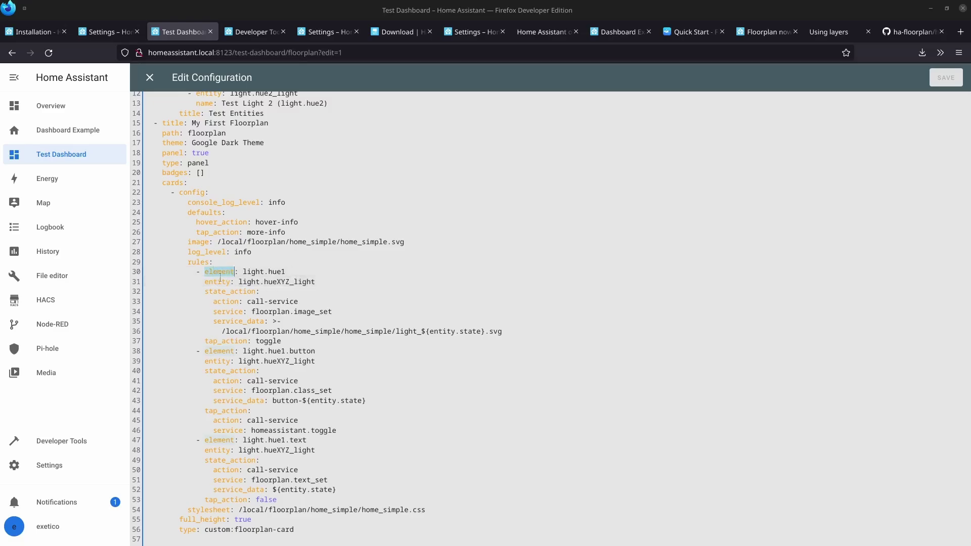
drag(289, 274, 317, 282)
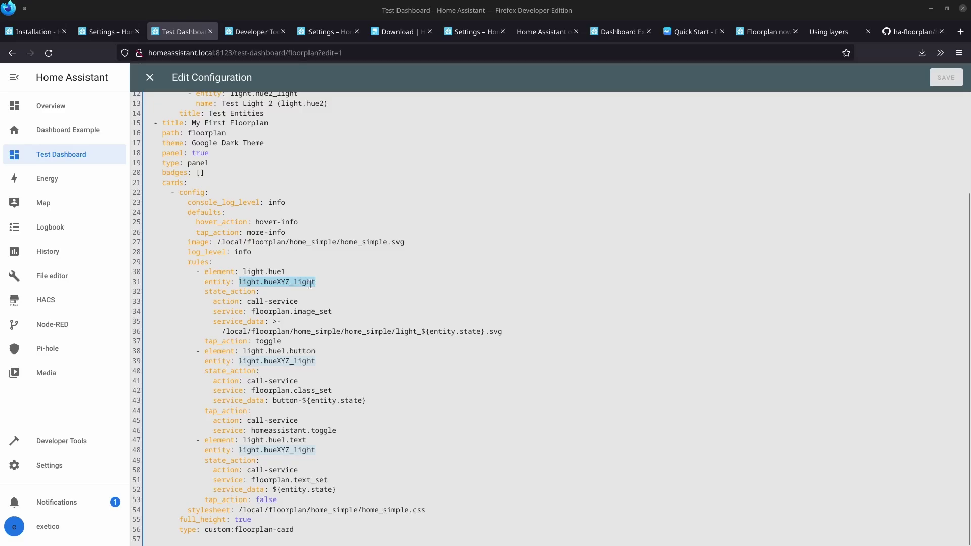
drag(292, 272, 265, 271)
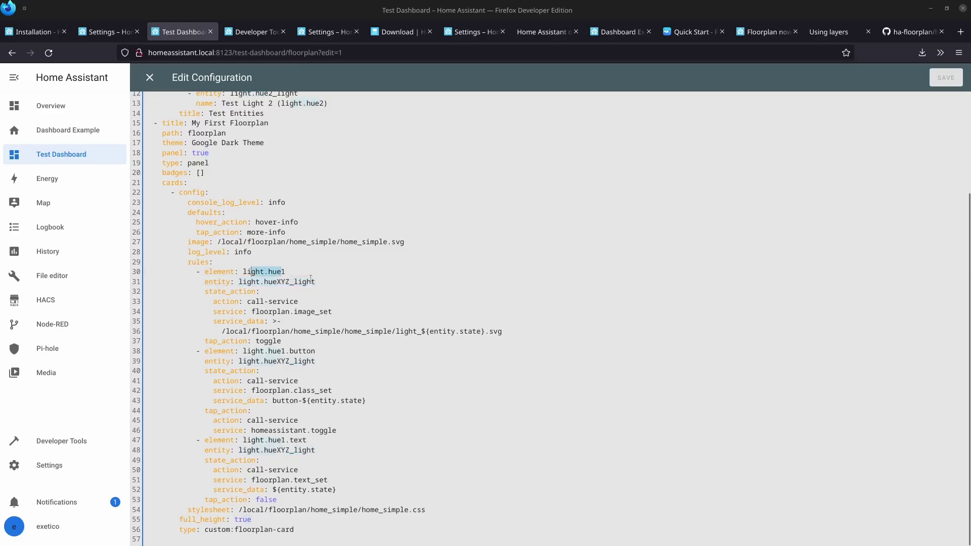
click(382, 282)
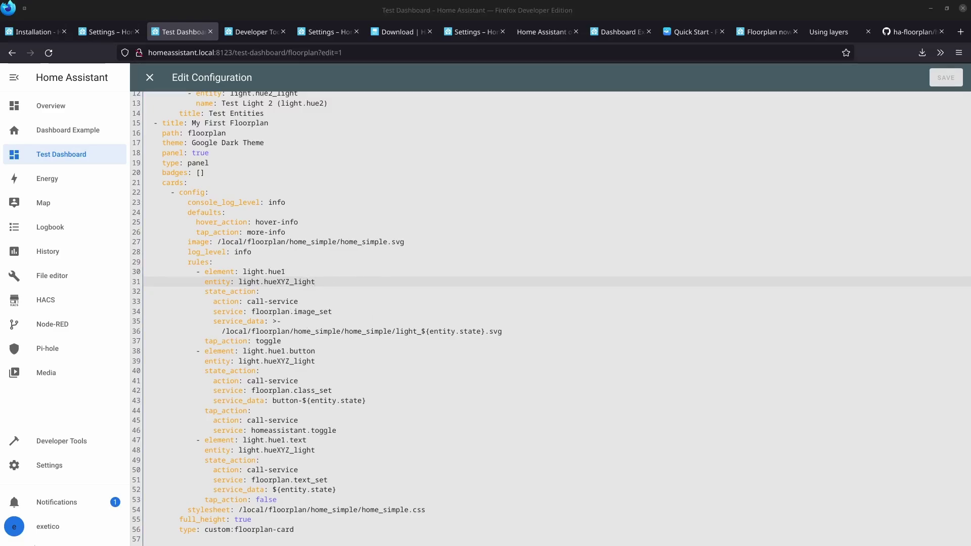
In Developer Tools States, filter for hue1 and toggle the hue1 light on and off.
click(72, 443)
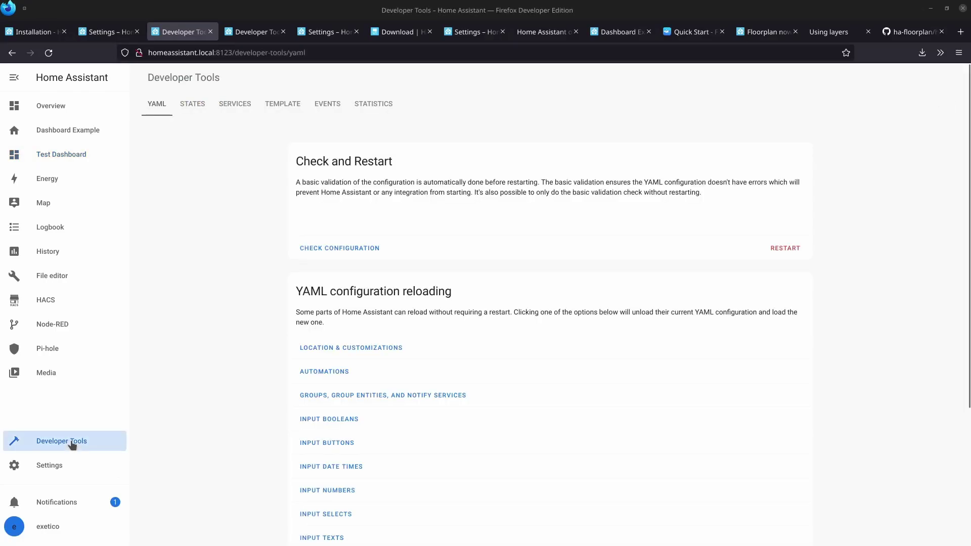
click(197, 106)
click(239, 217)
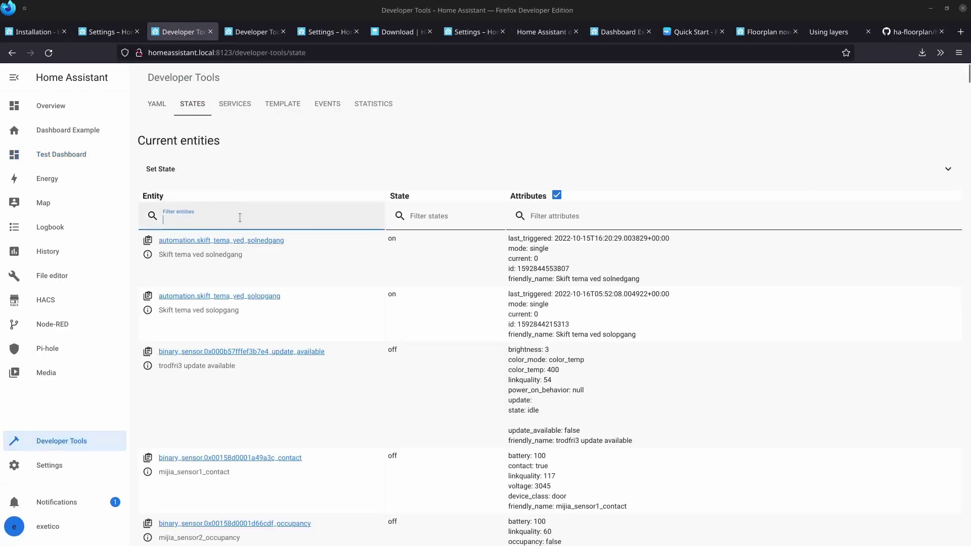
text(hue1)
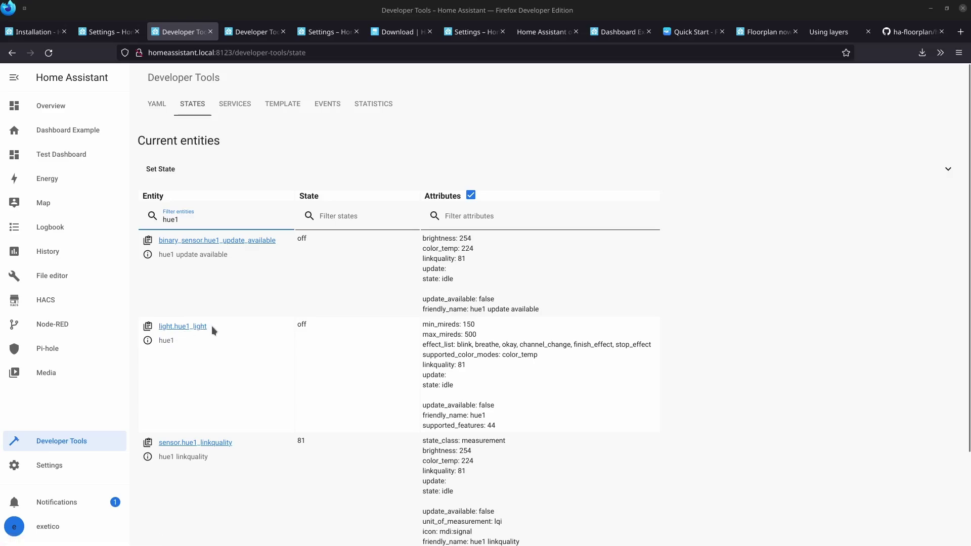
click(148, 342)
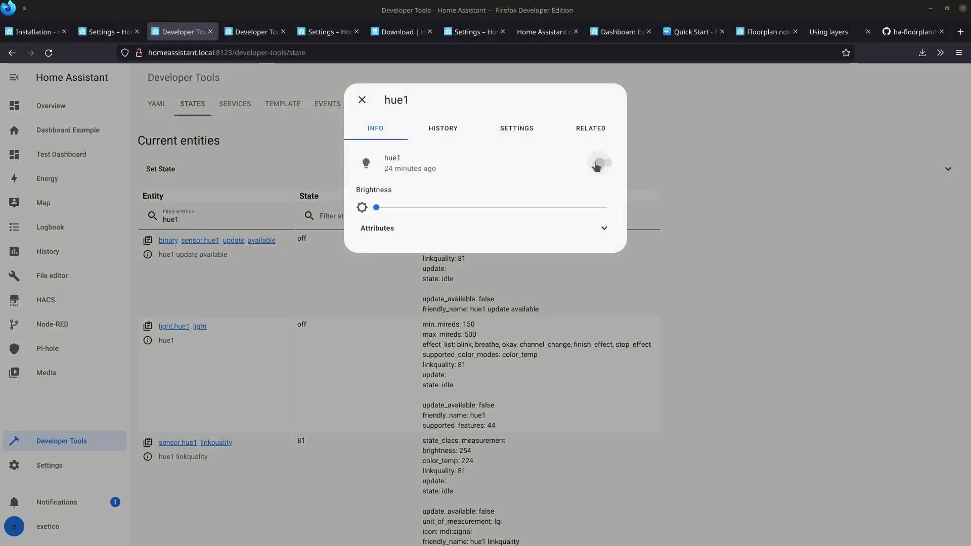
click(600, 164)
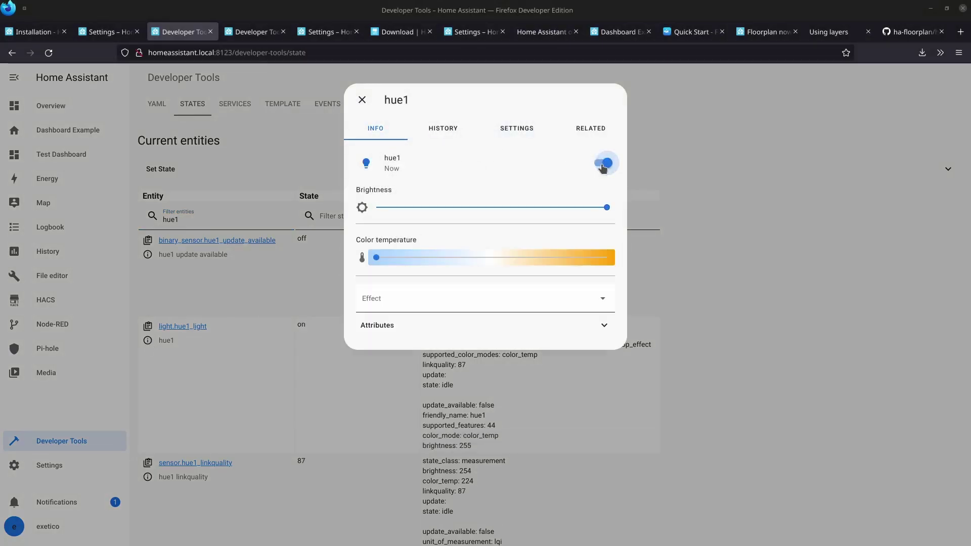
click(603, 164)
click(362, 99)
Copy the entity id light.hue1_light and return to Test Dashboard.
drag(207, 327, 157, 328)
key(ctrl+c)
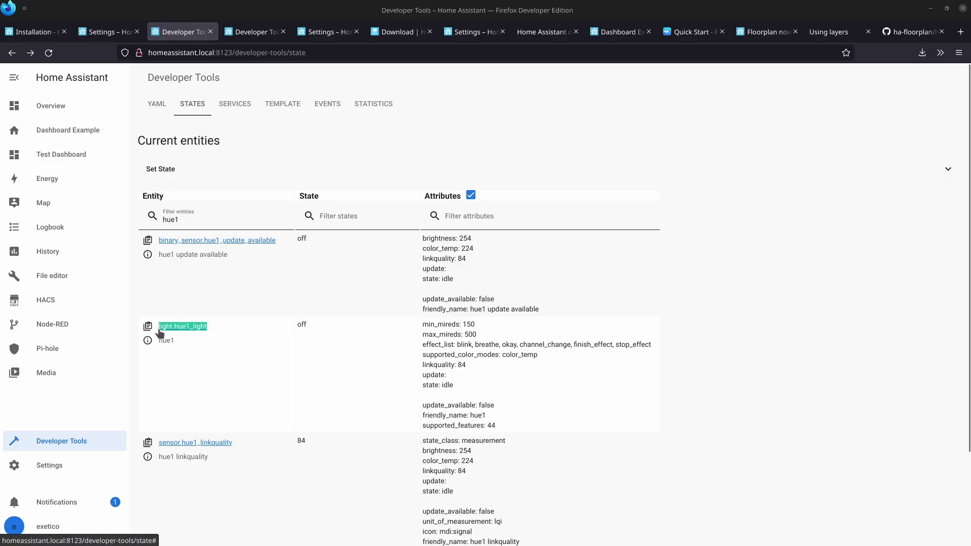
click(251, 315)
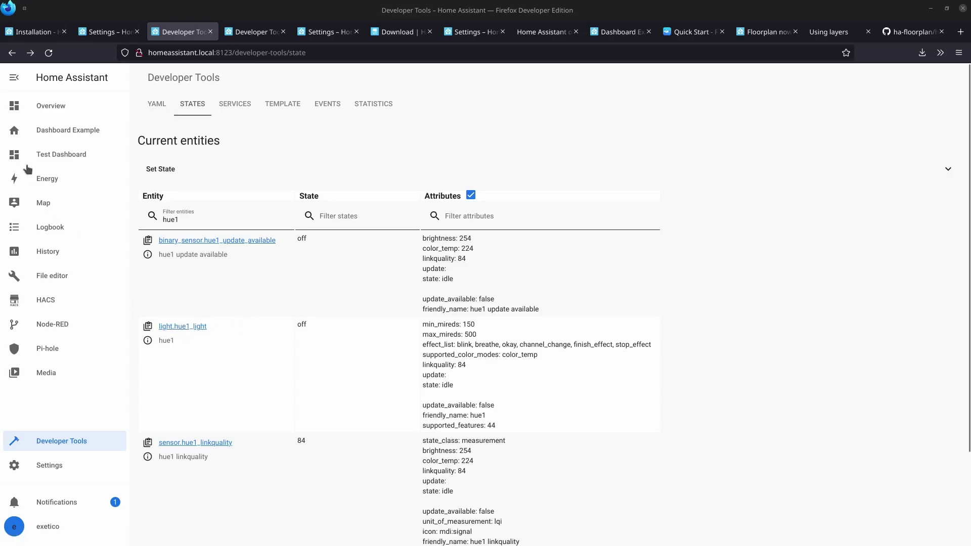
click(41, 158)
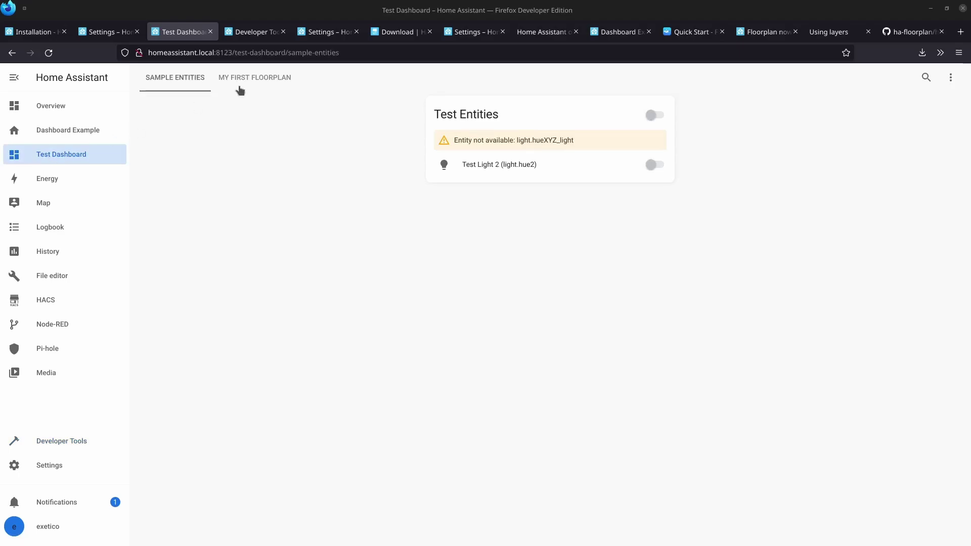
Open the My First Floorplan view's raw configuration editor in edit mode.
click(261, 79)
click(950, 78)
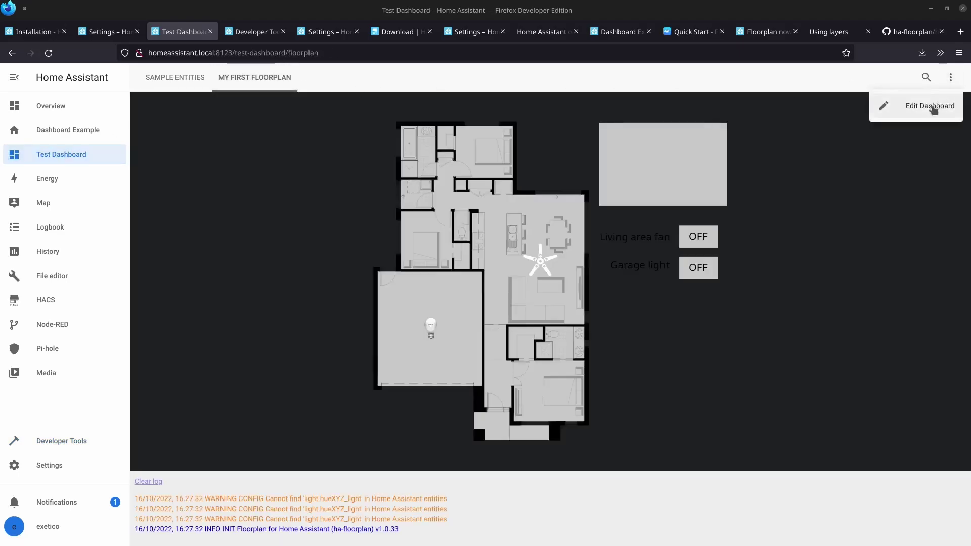
click(901, 112)
click(950, 78)
click(919, 128)
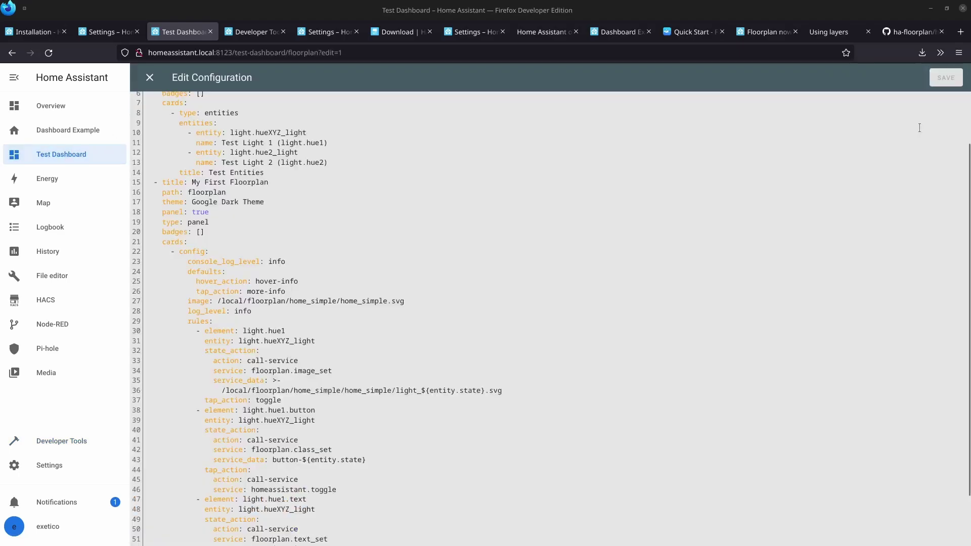
scroll(388, 238, down, 3)
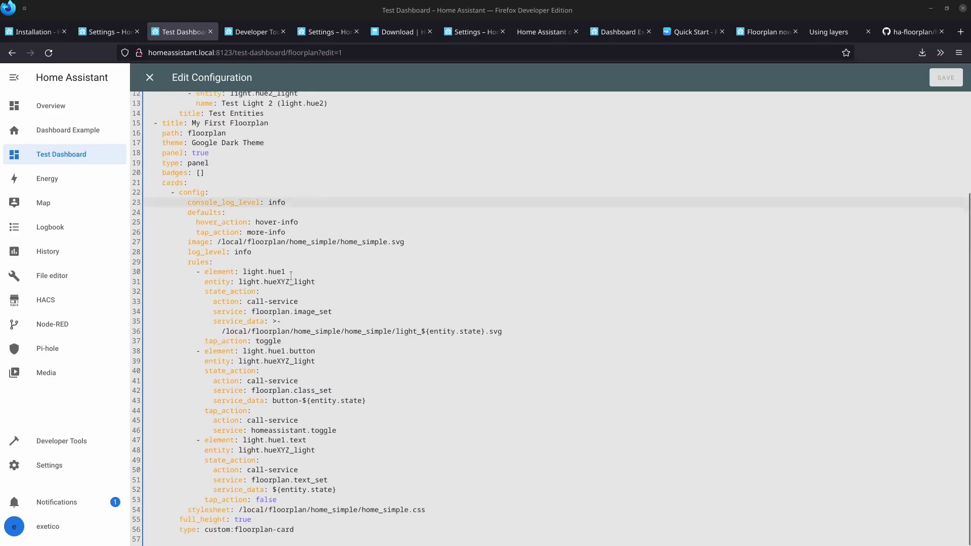
Replace light.hueXYZ_light with light.hue1_light on lines 31, 39 and 48, then save.
double_click(288, 282)
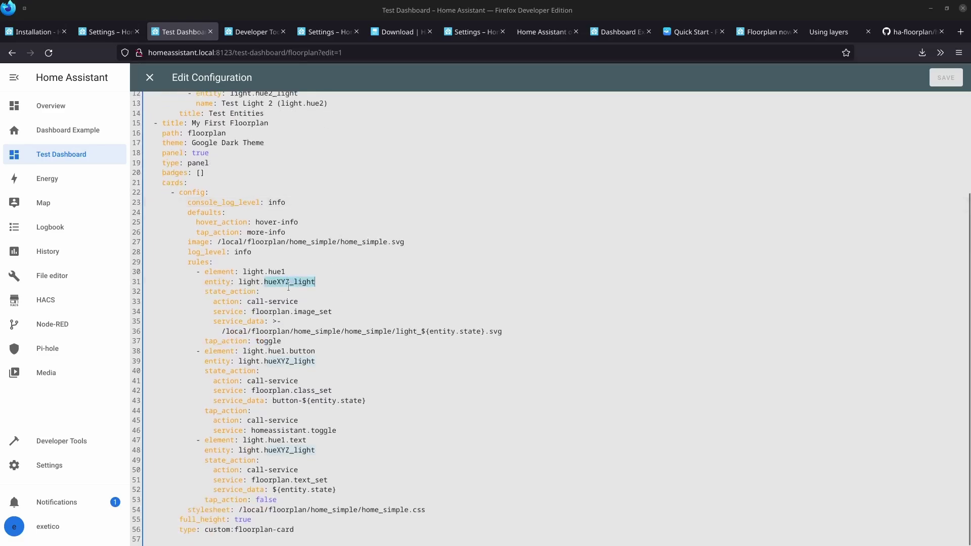
key(ctrl+v)
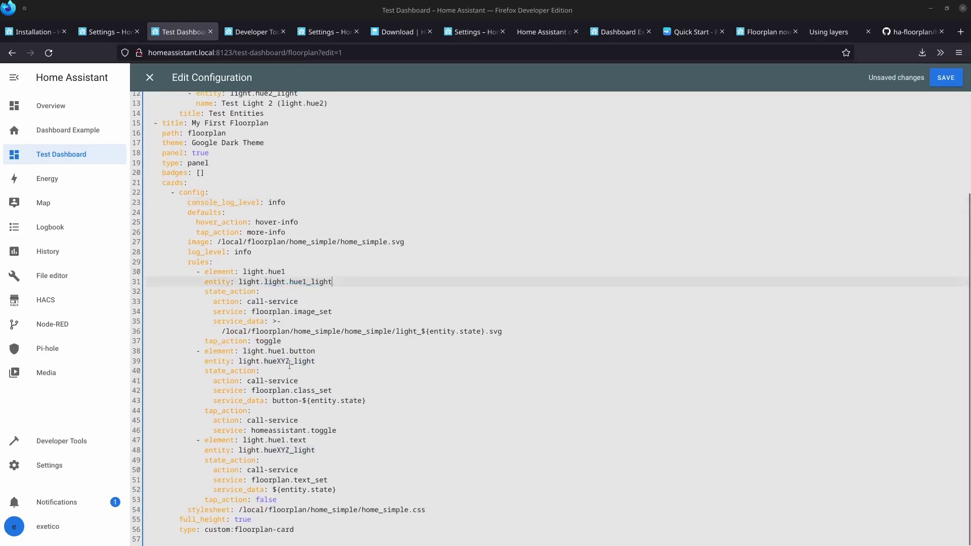
key(ctrl+shift+Left)
key(ctrl+shift+Left)
key(ctrl+shift+Left)
key(ctrl+shift+Left)
key(ctrl+shift+Left)
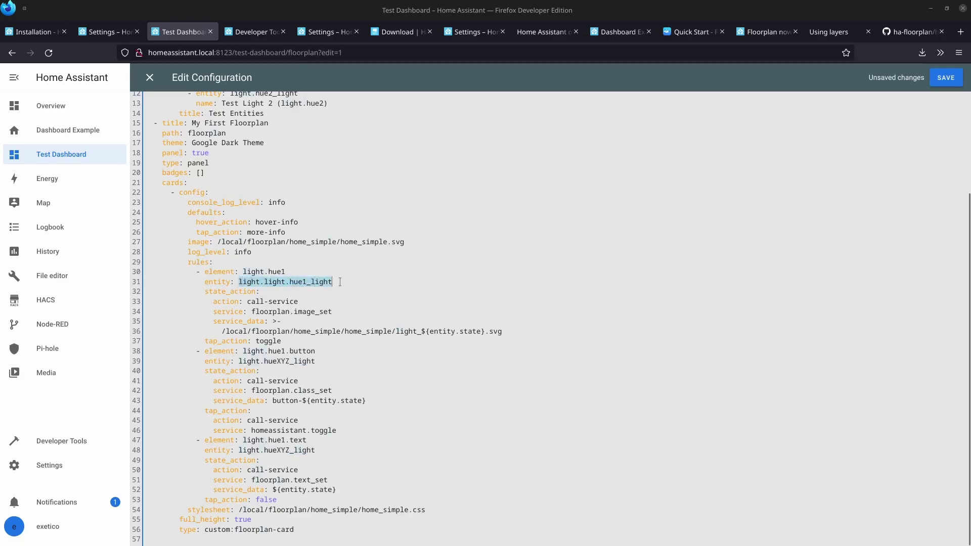
key(ctrl+v)
double_click(313, 361)
key(ctrl+shift+Left)
key(ctrl+shift+Left)
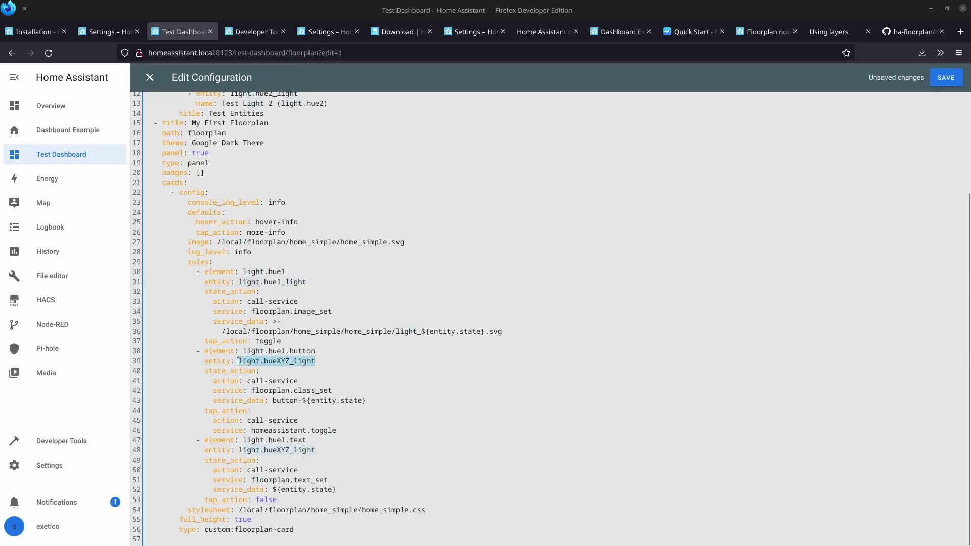
key(ctrl+v)
double_click(303, 450)
key(ctrl+shift+Left)
key(ctrl+shift+Left)
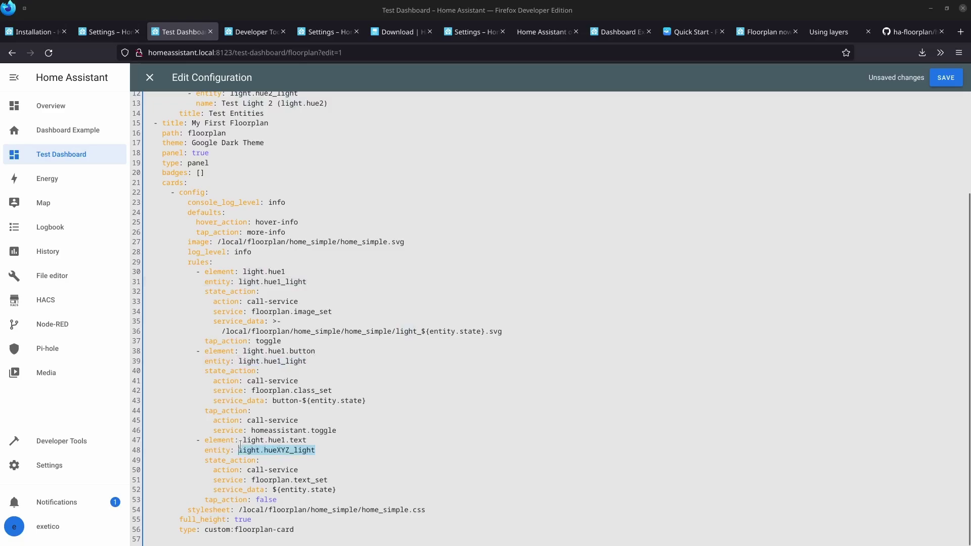
key(ctrl+v)
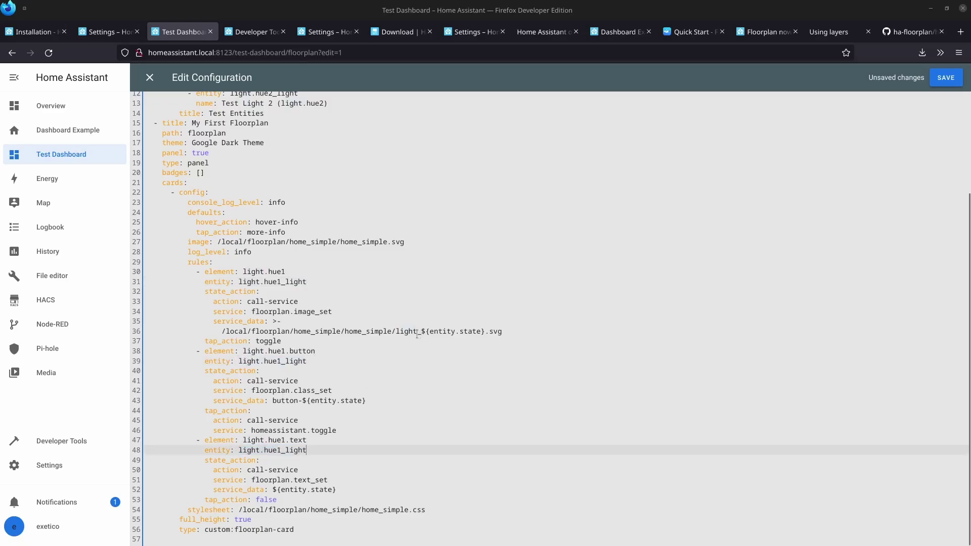
click(944, 79)
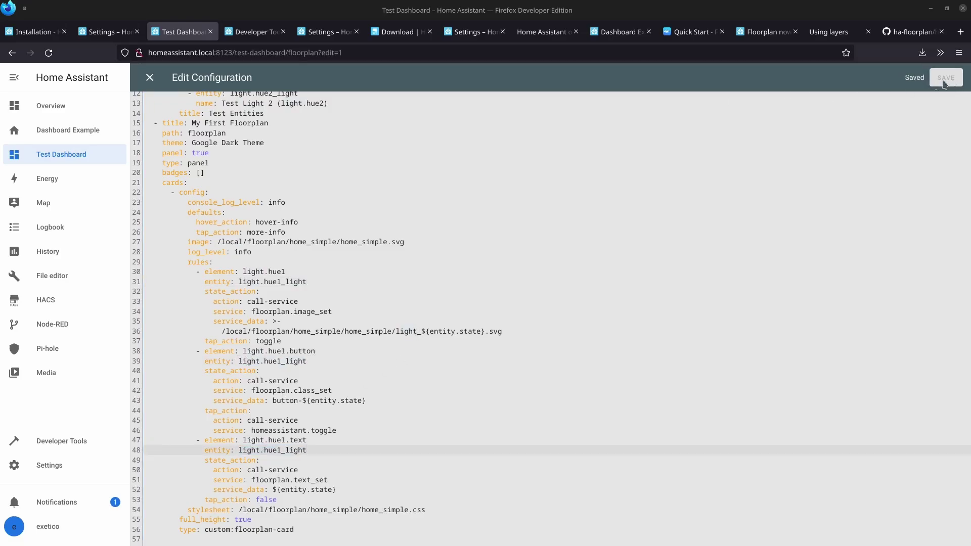
Close the configuration editor and switch the Garage light from red 'off' to 'on' on the floorplan.
click(149, 79)
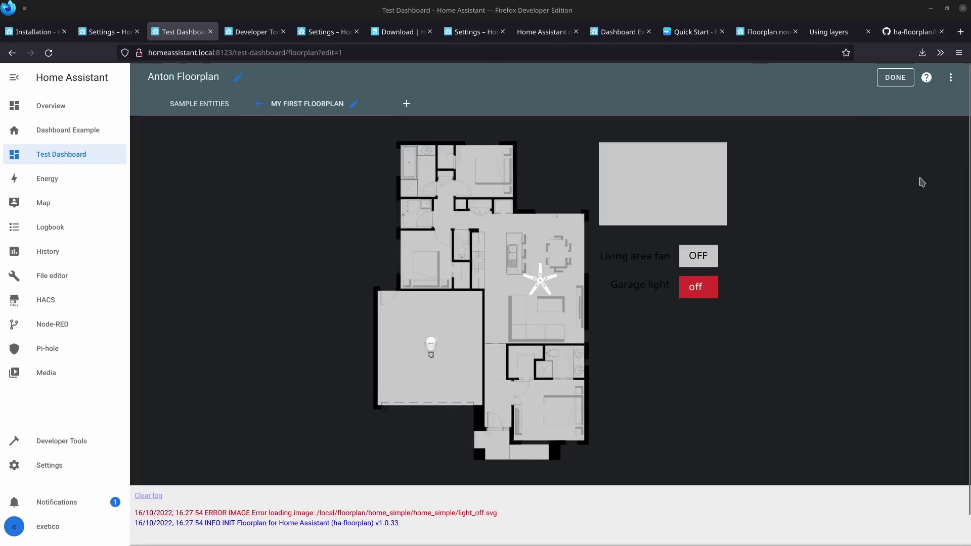
click(701, 292)
click(700, 293)
click(704, 288)
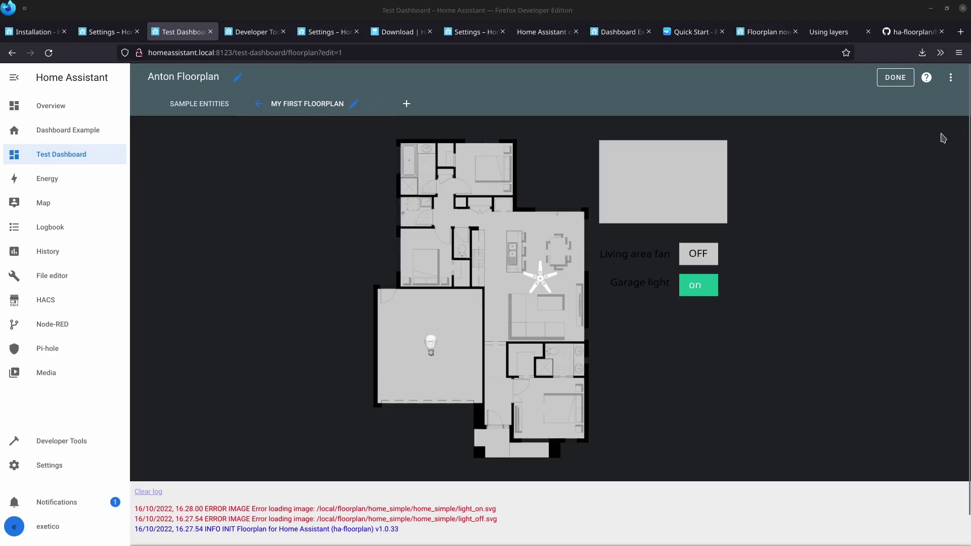
click(951, 78)
In the raw configuration editor, delete the duplicated 'home_simple/' from the light image path.
click(911, 130)
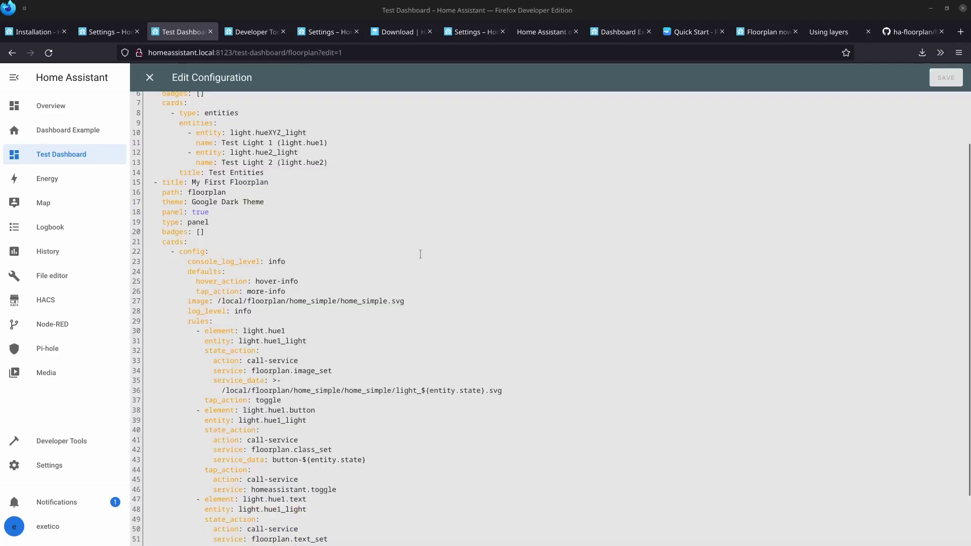
click(389, 273)
scroll(389, 273, down, 2)
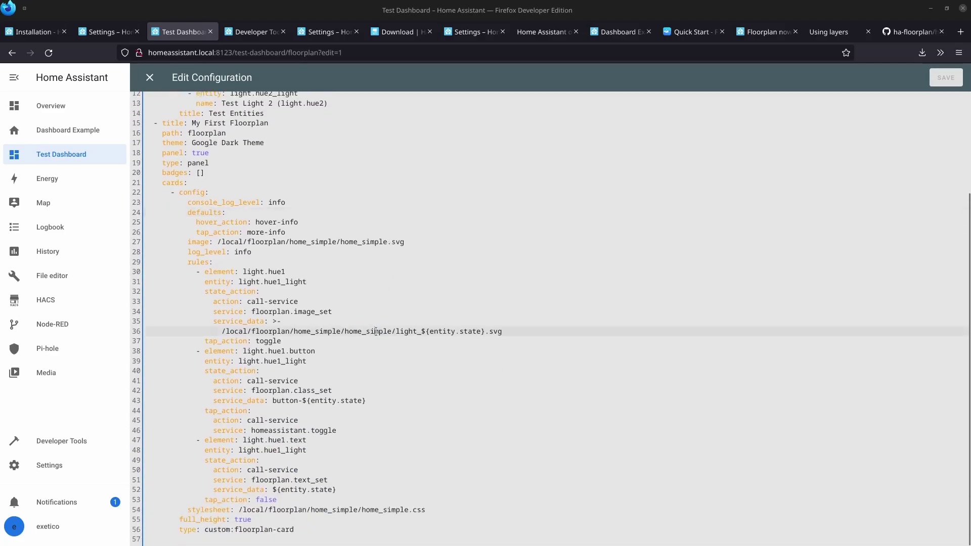
double_click(376, 331)
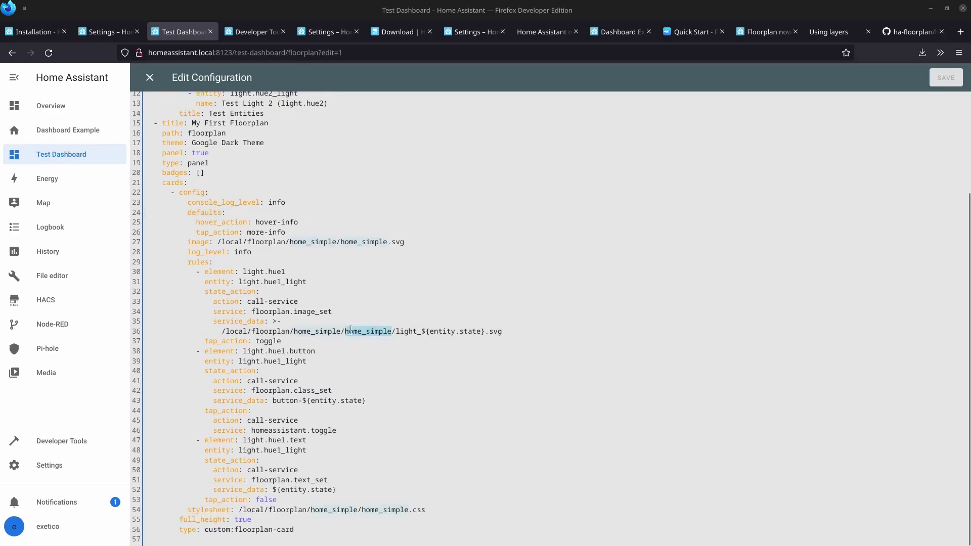
key(BackSpace)
key(BackSpace)
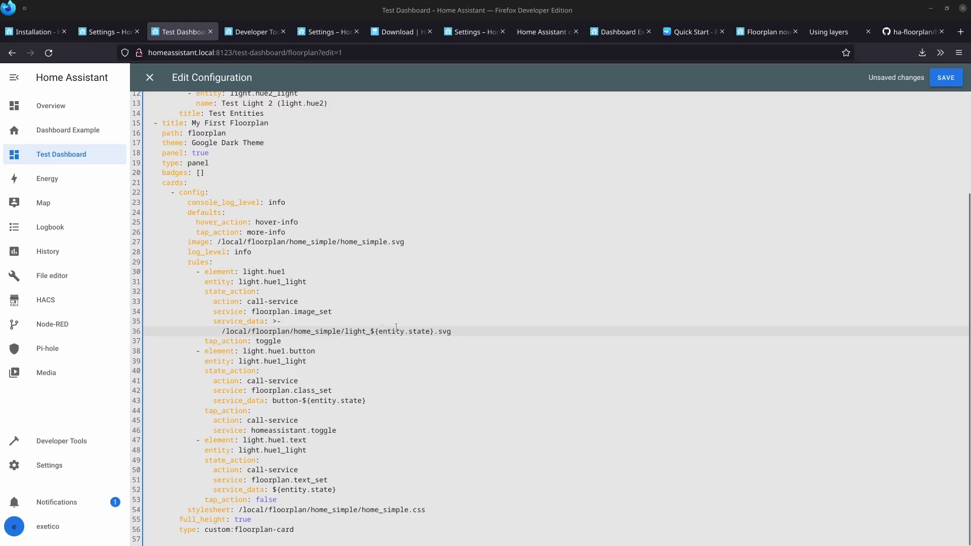
Check the corrected light image path, save it with Ctrl+S, and close the editor.
click(350, 323)
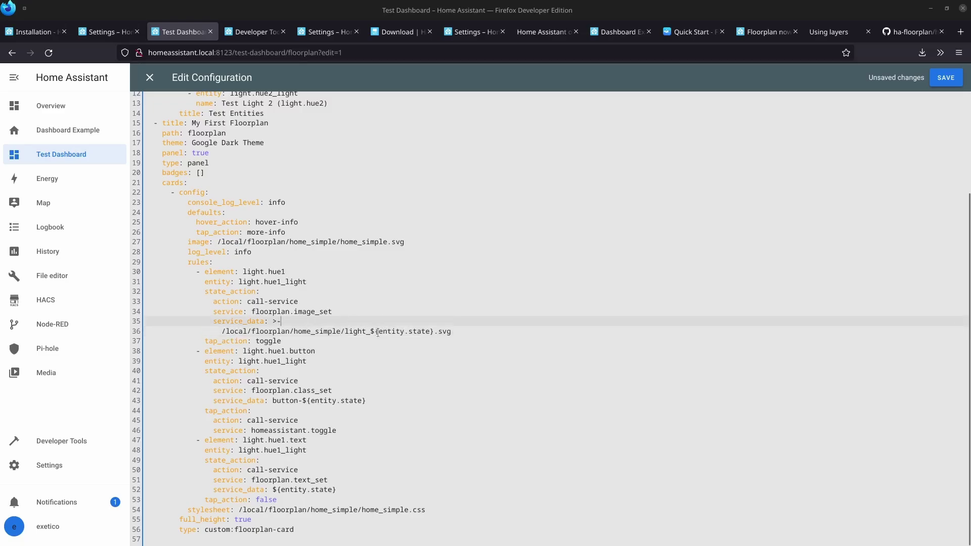
drag(378, 333, 435, 332)
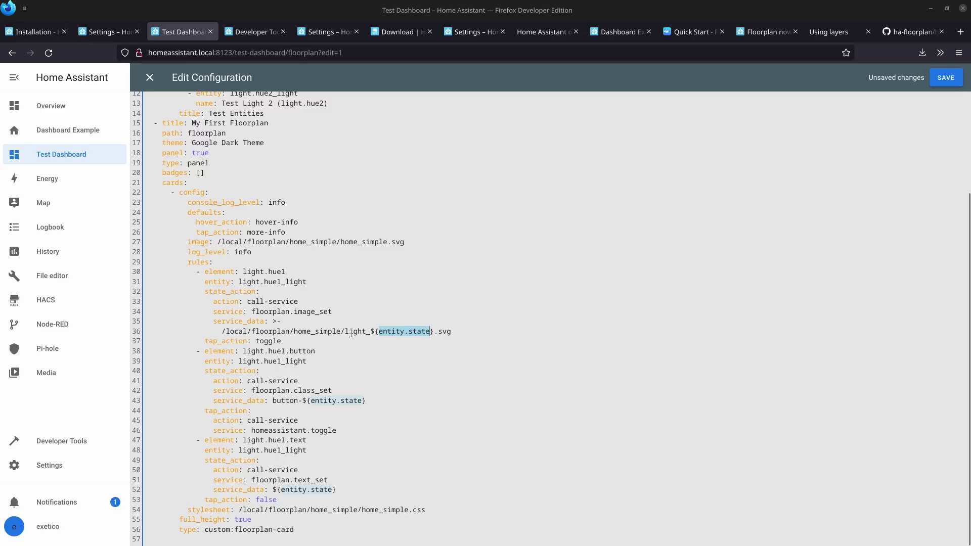
drag(345, 333, 372, 331)
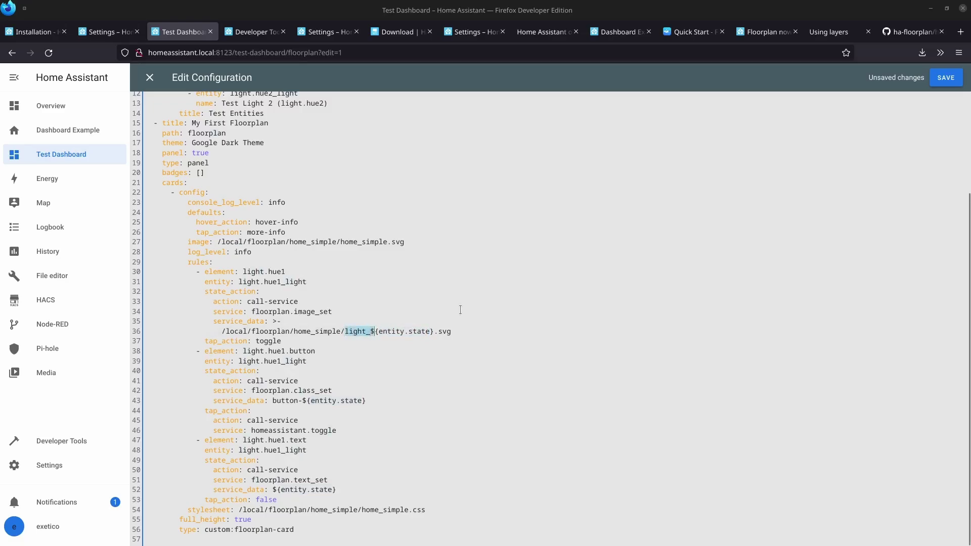
key(ctrl+s)
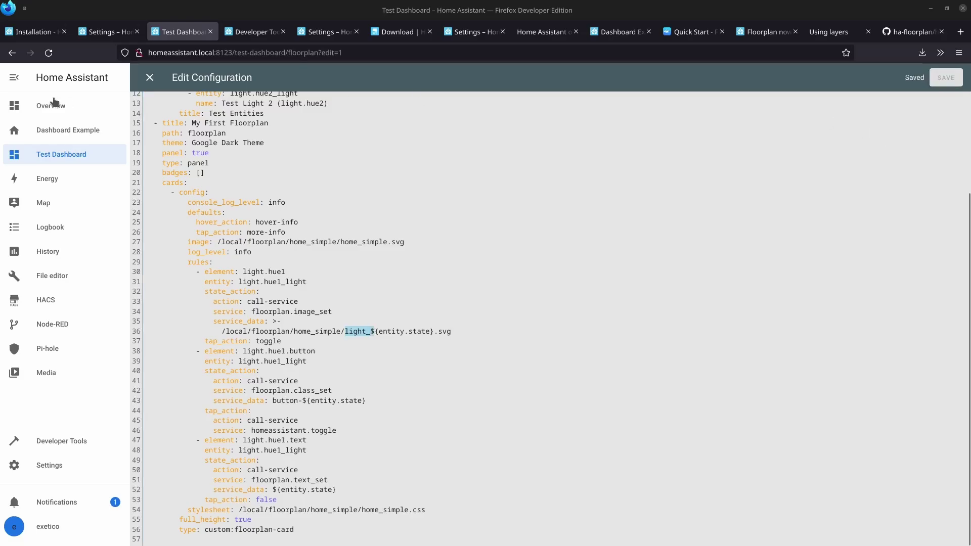
click(150, 77)
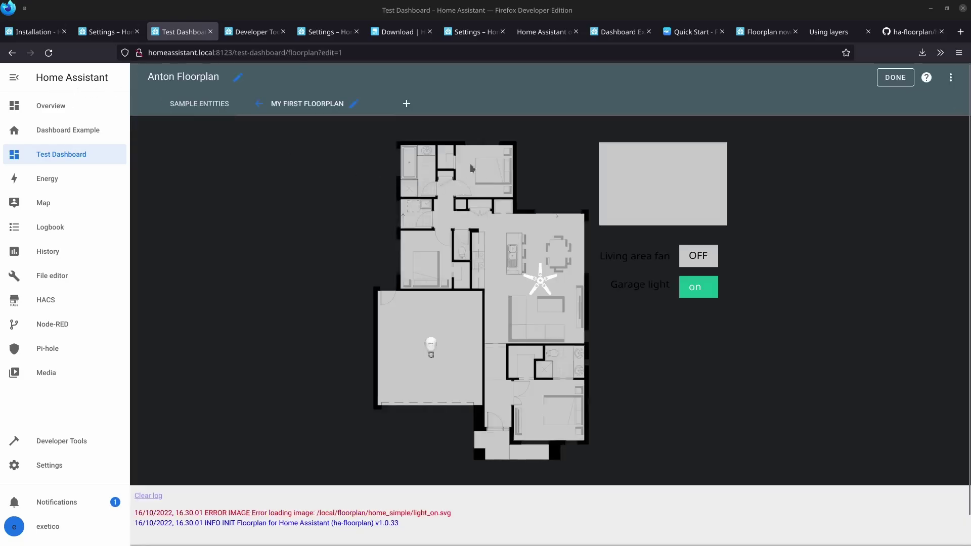
Open the File editor add-on and browse to config/www/floorplan/home_simple.
click(48, 467)
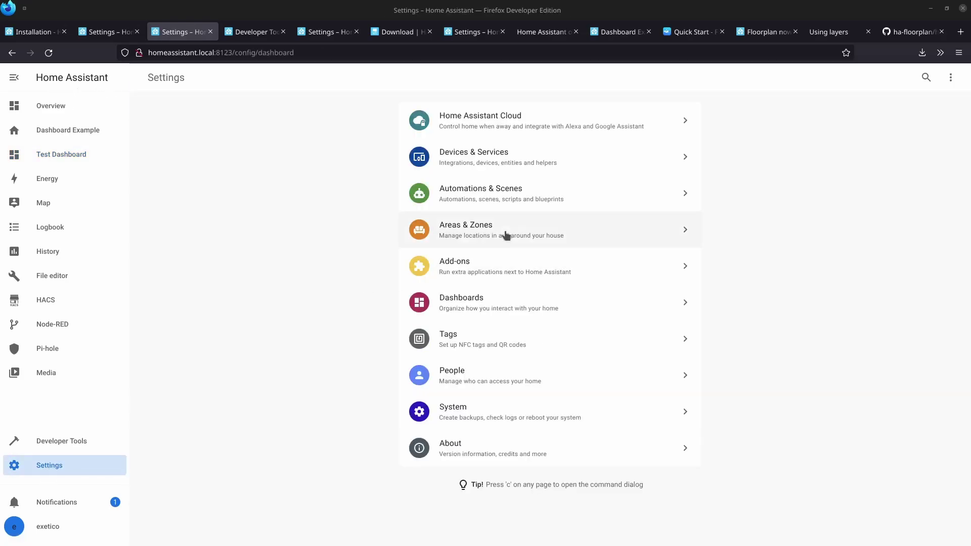
click(502, 276)
click(203, 123)
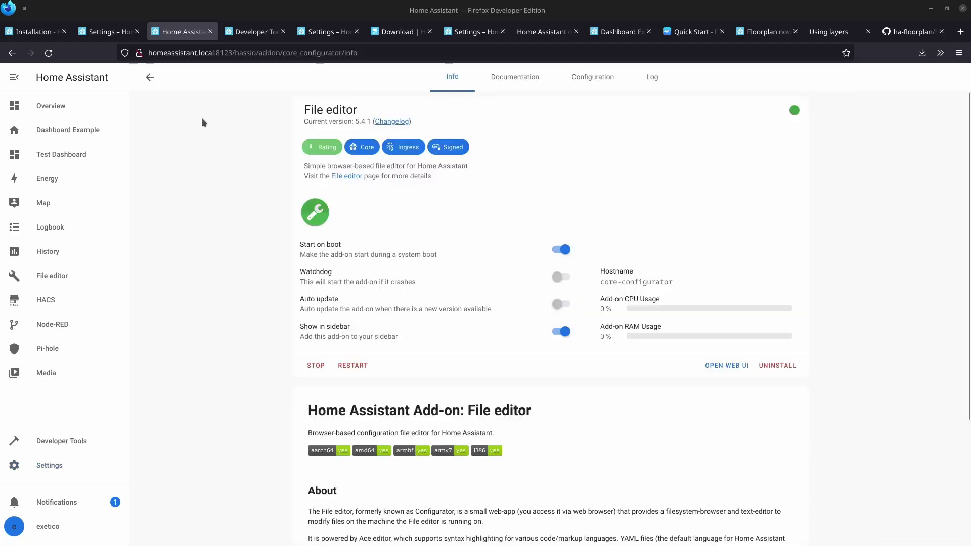
click(733, 365)
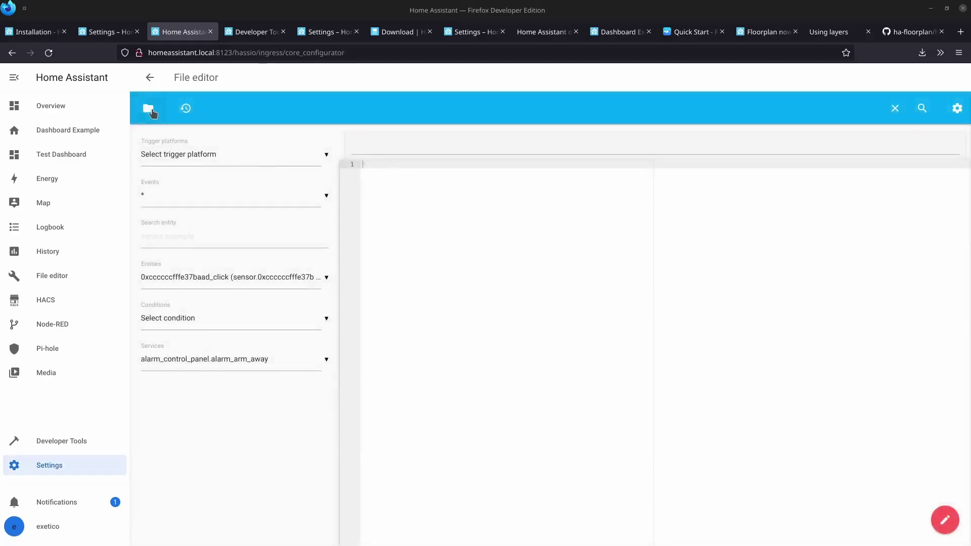
click(145, 107)
scroll(180, 331, down, 7)
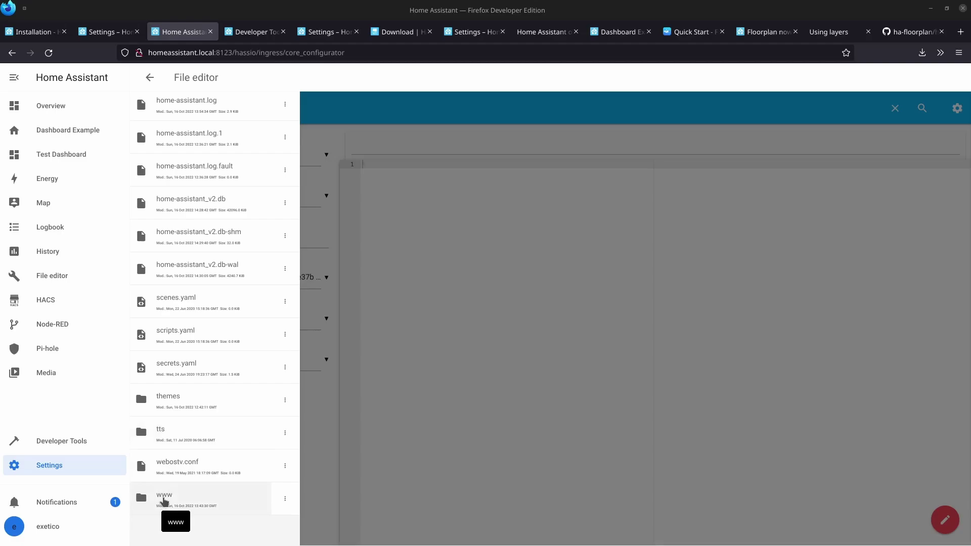
click(163, 501)
click(177, 202)
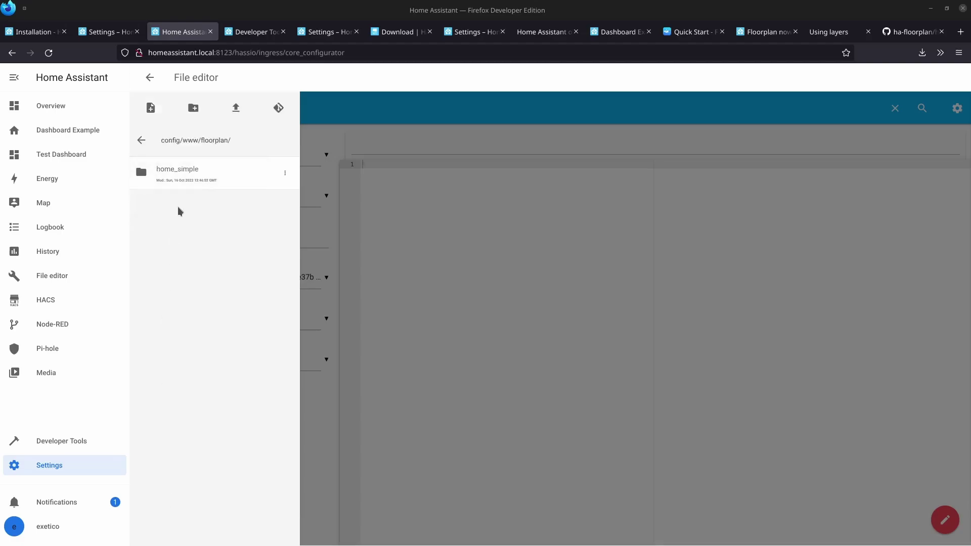
click(184, 175)
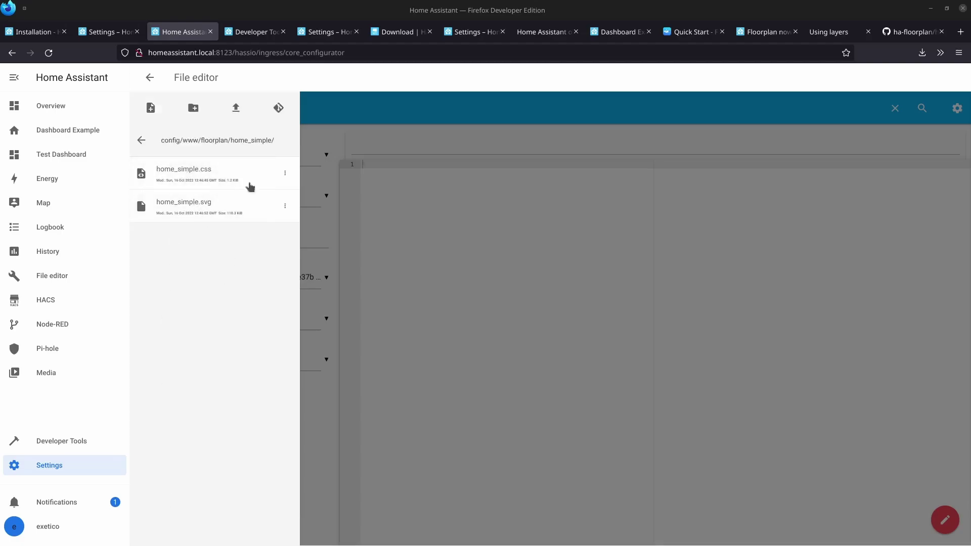
Upload light_on.svg and light_off.svg into the home_simple folder.
click(235, 109)
click(353, 206)
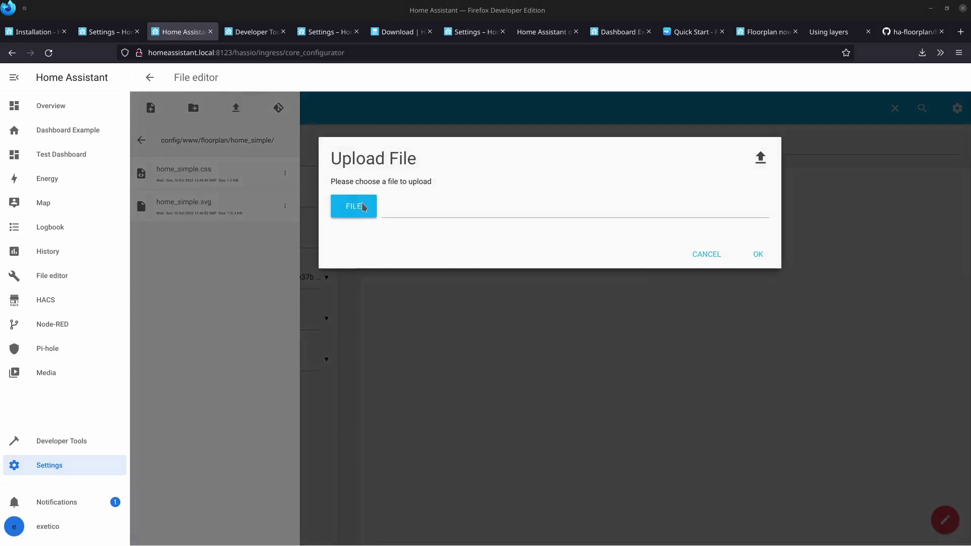
double_click(439, 215)
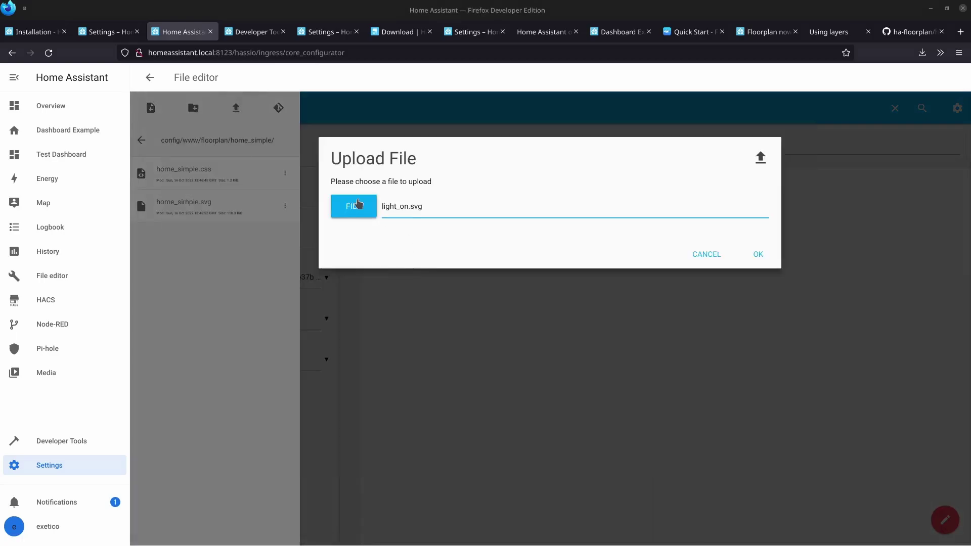
click(753, 254)
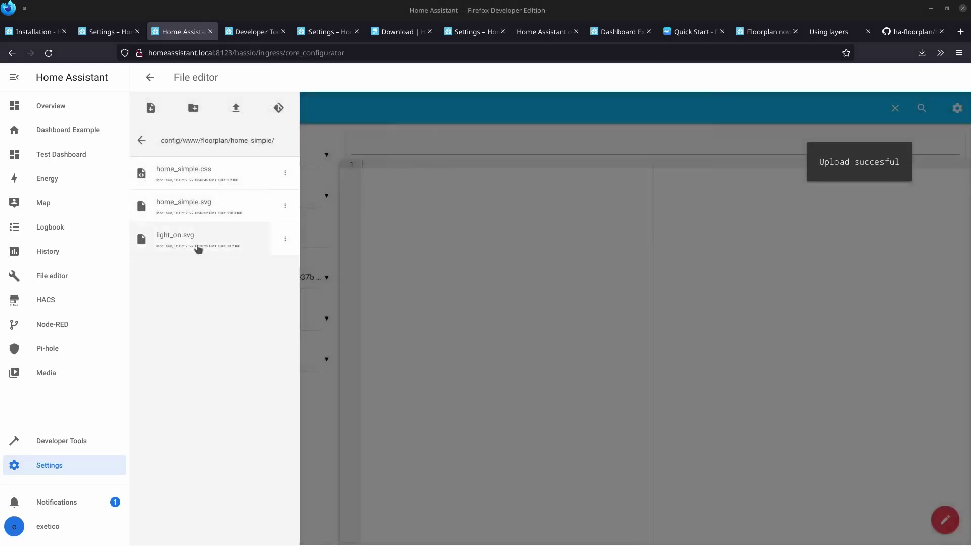
click(237, 108)
click(353, 205)
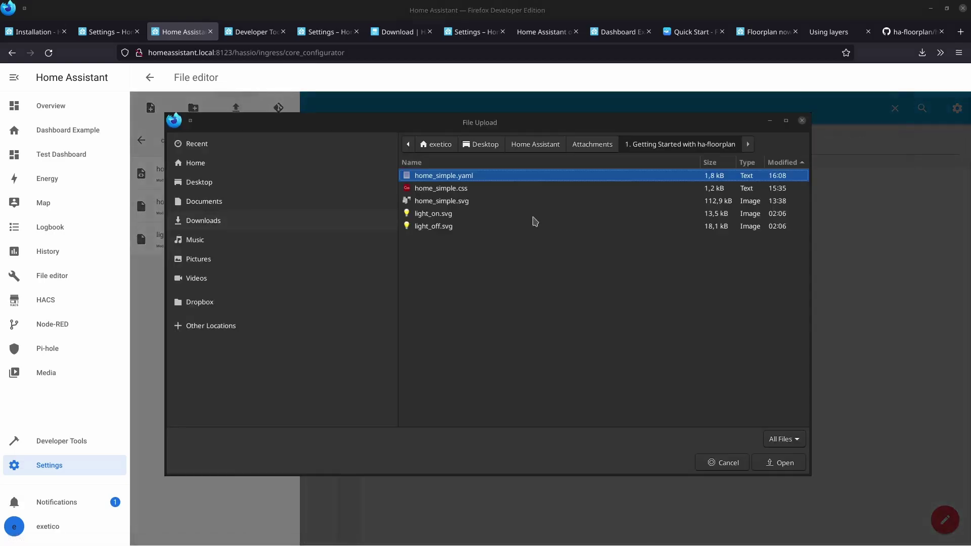
click(432, 226)
click(779, 463)
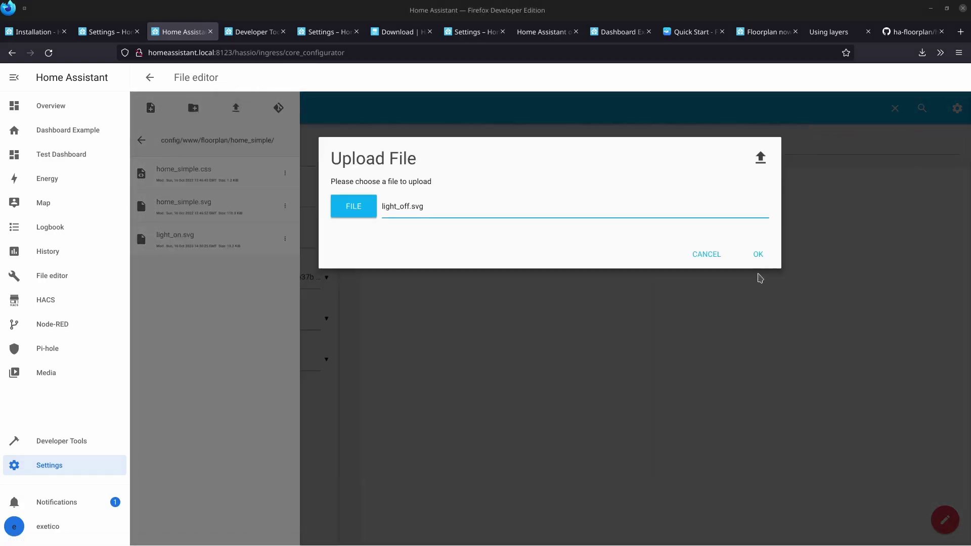
click(758, 255)
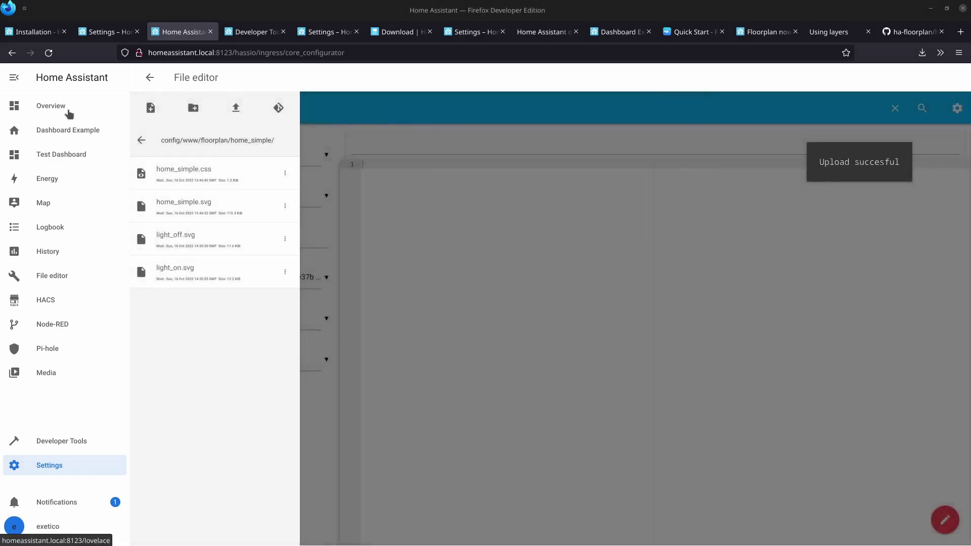
Return to the Test Dashboard's My First Floorplan view and switch the garage light off.
click(59, 160)
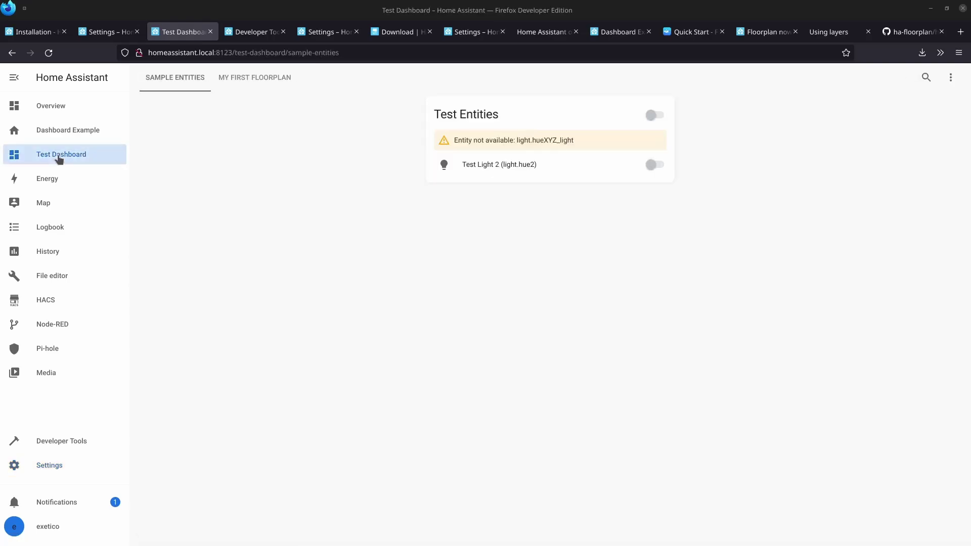
click(253, 81)
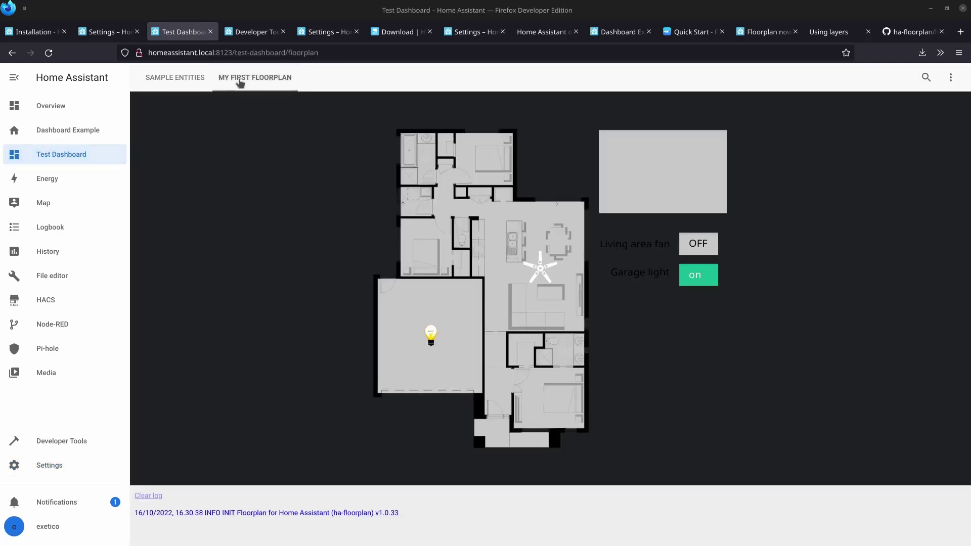
click(951, 79)
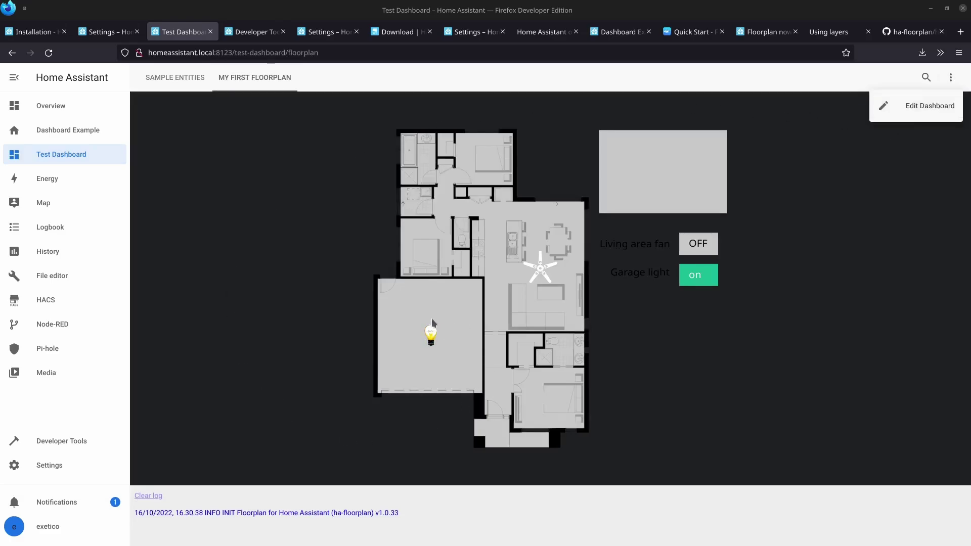
click(684, 352)
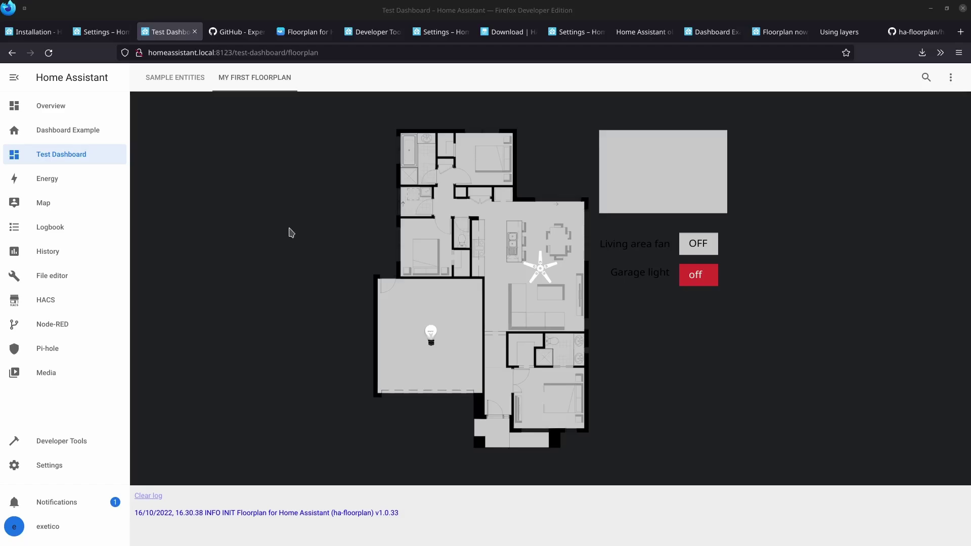
On the ha-floorplan GitHub page, follow the README's 'Floorplan Documentation' link.
click(242, 40)
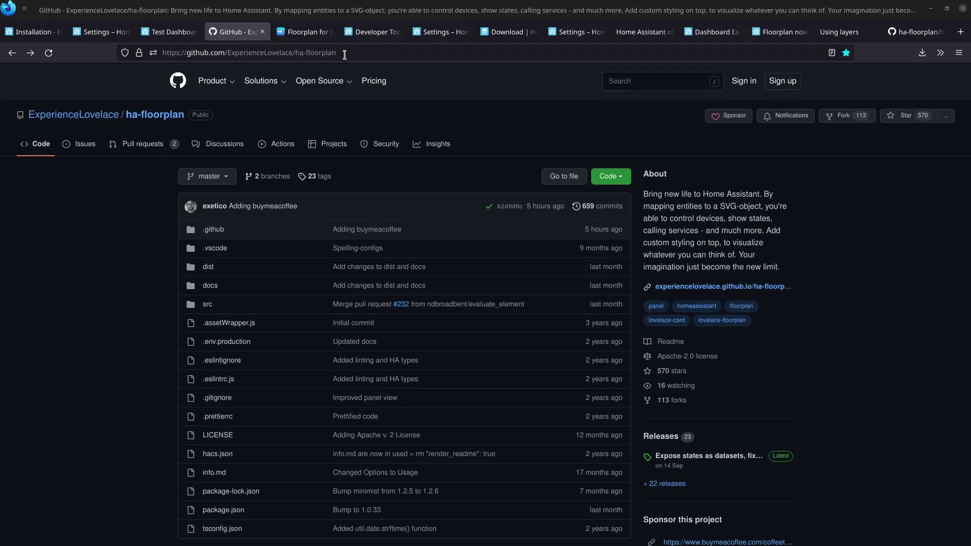
drag(294, 53, 782, 341)
click(782, 340)
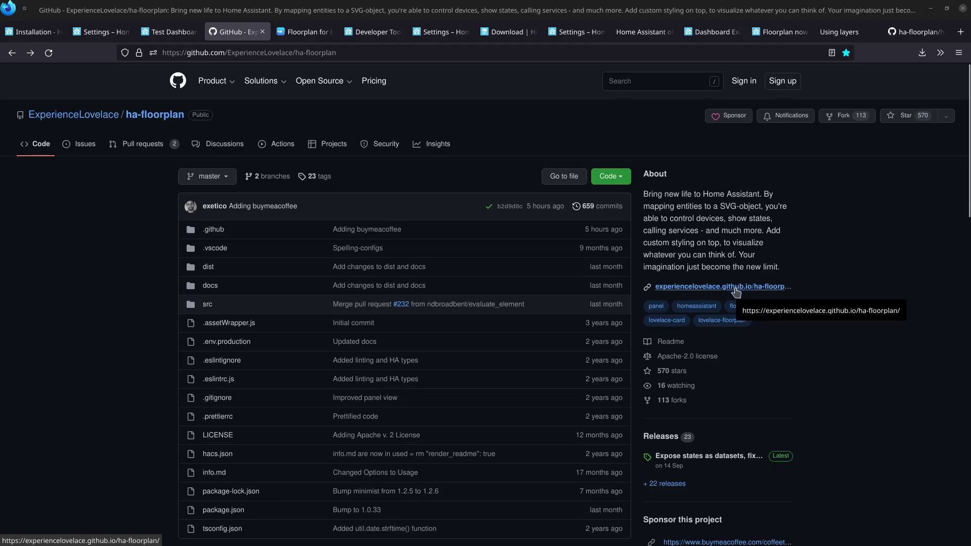
scroll(504, 280, down, 2)
scroll(505, 279, down, 5)
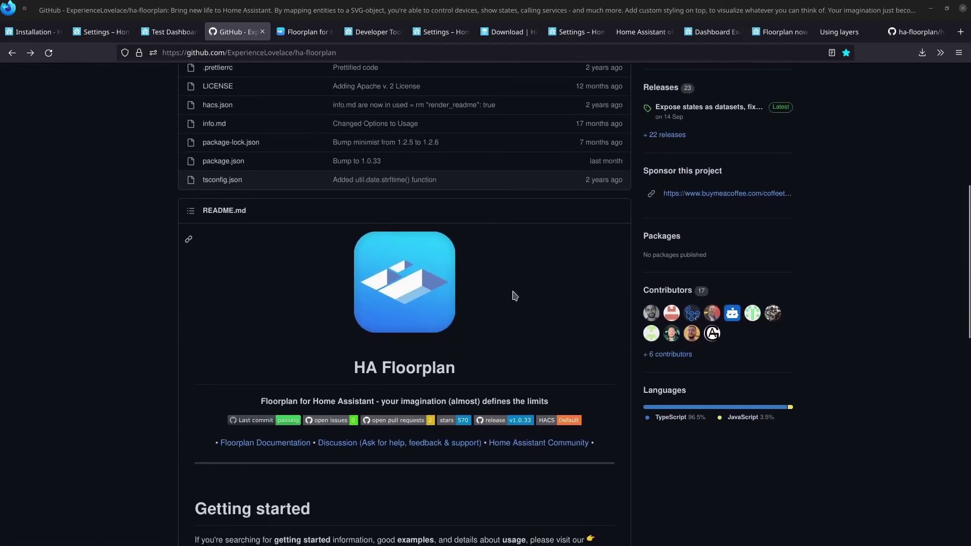
click(238, 445)
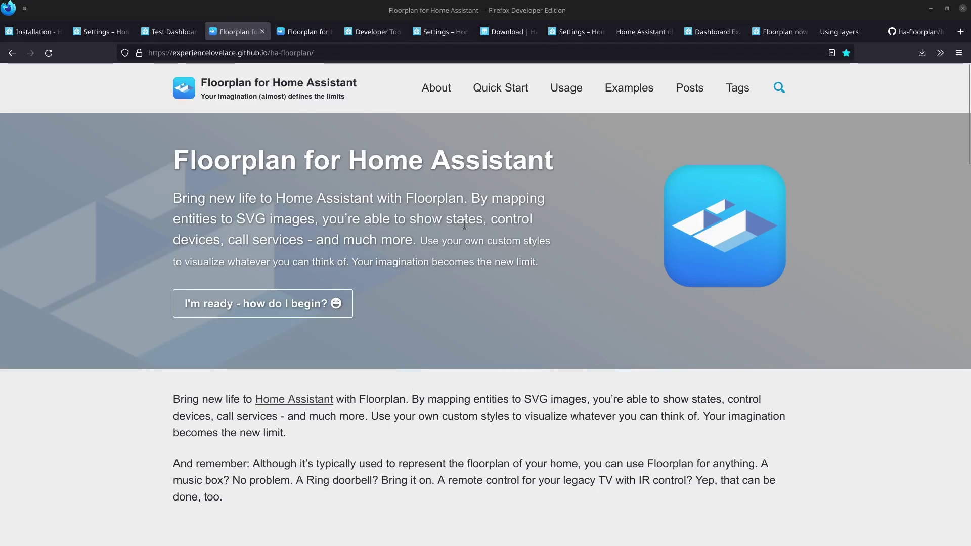
Open the docs' Usage page and jump to its Logging section.
click(567, 90)
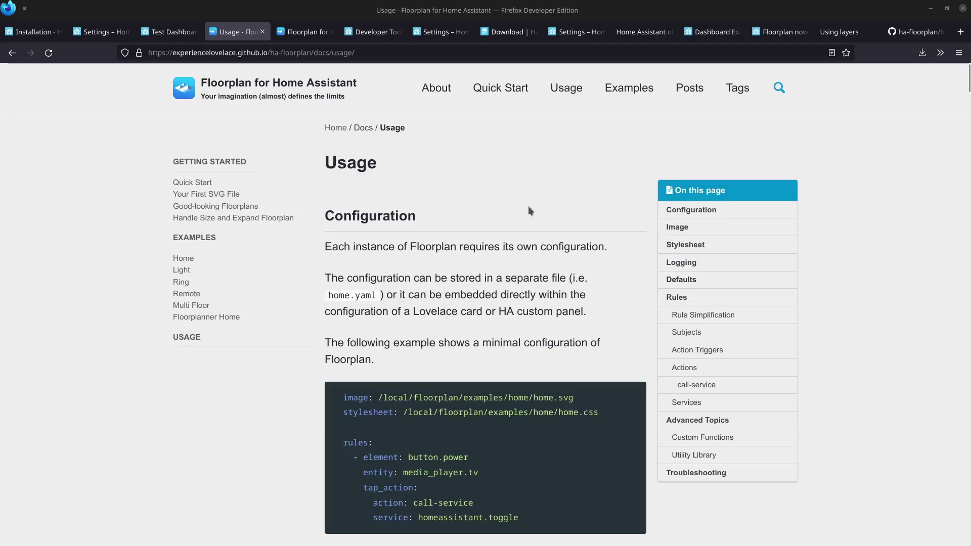
click(681, 263)
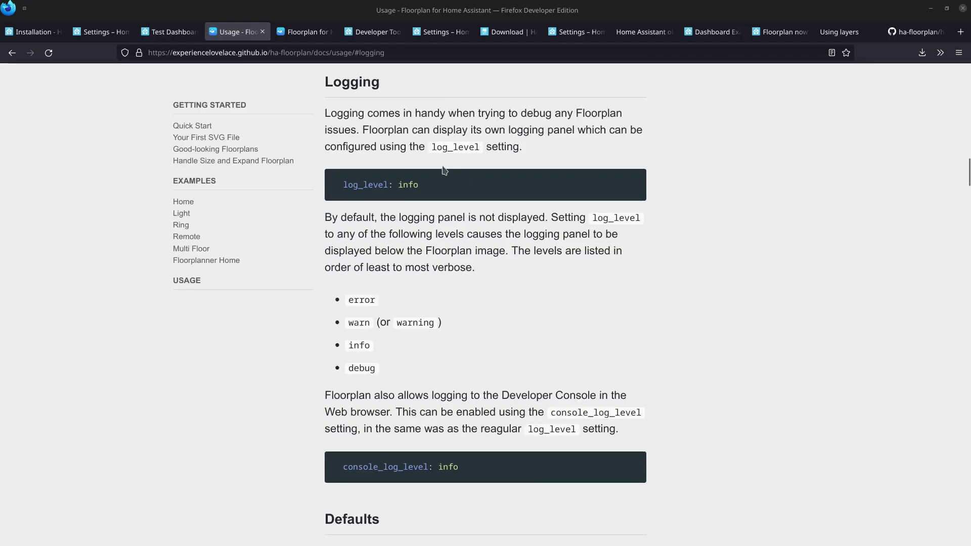
drag(332, 217, 546, 214)
click(545, 215)
Read the log_level setting, its 'info' example, and the error, warn and debug levels.
double_click(368, 185)
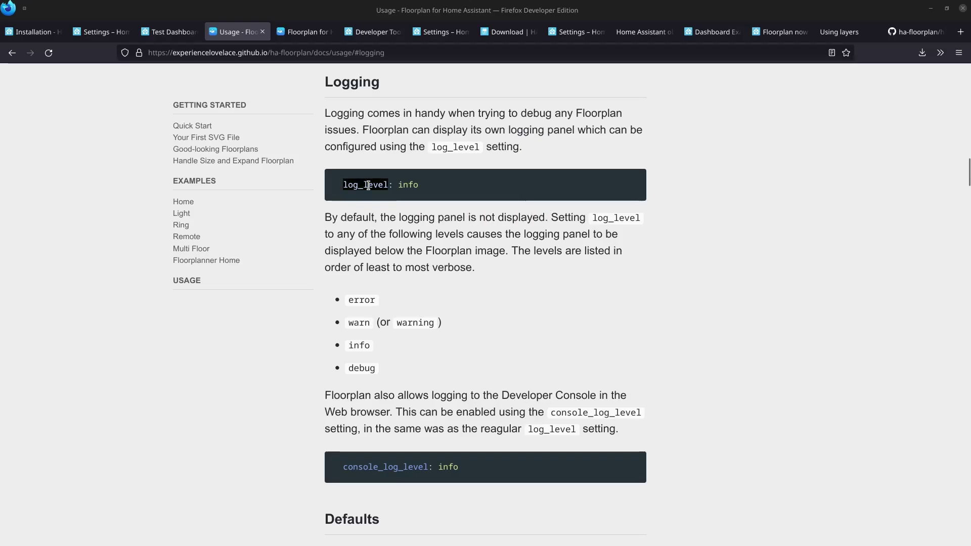
click(367, 207)
drag(339, 184, 389, 187)
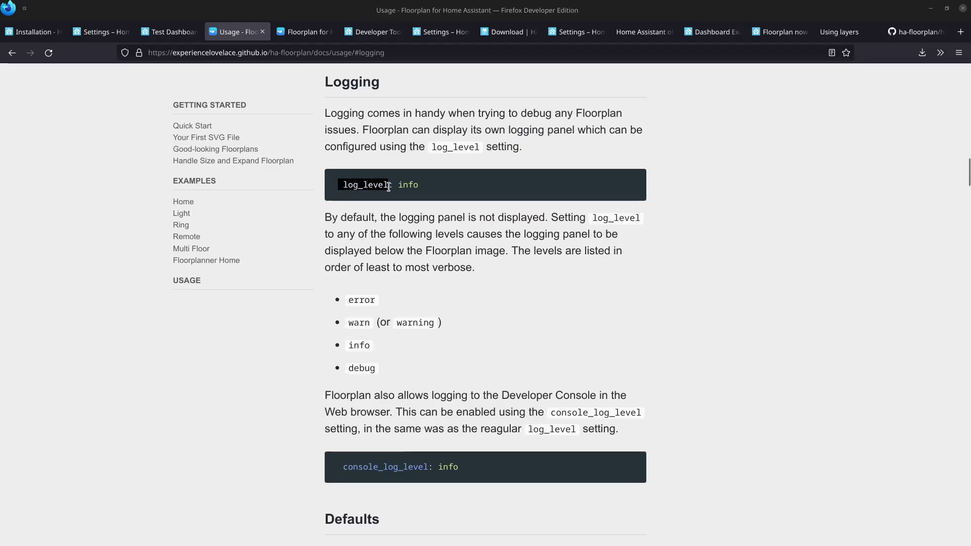
click(388, 187)
double_click(407, 184)
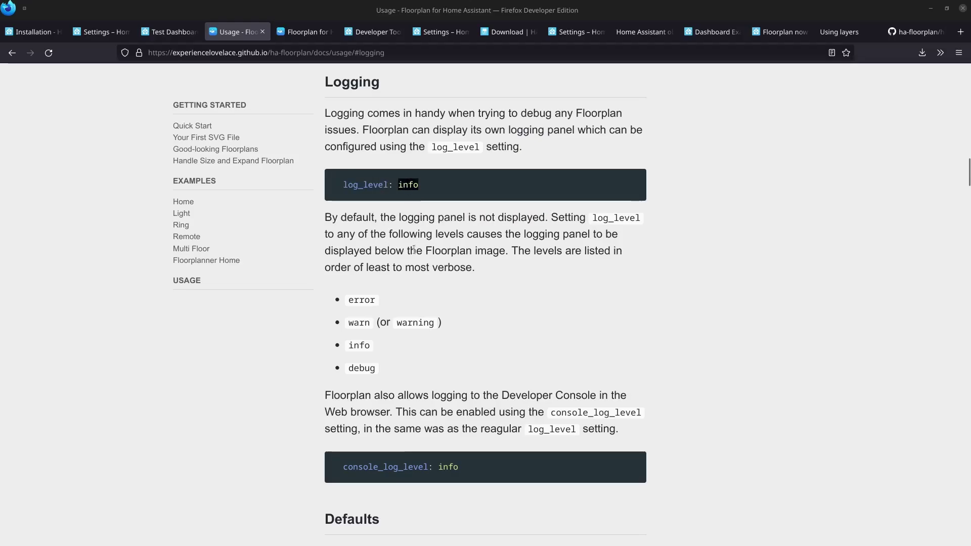
double_click(362, 299)
click(361, 330)
double_click(359, 323)
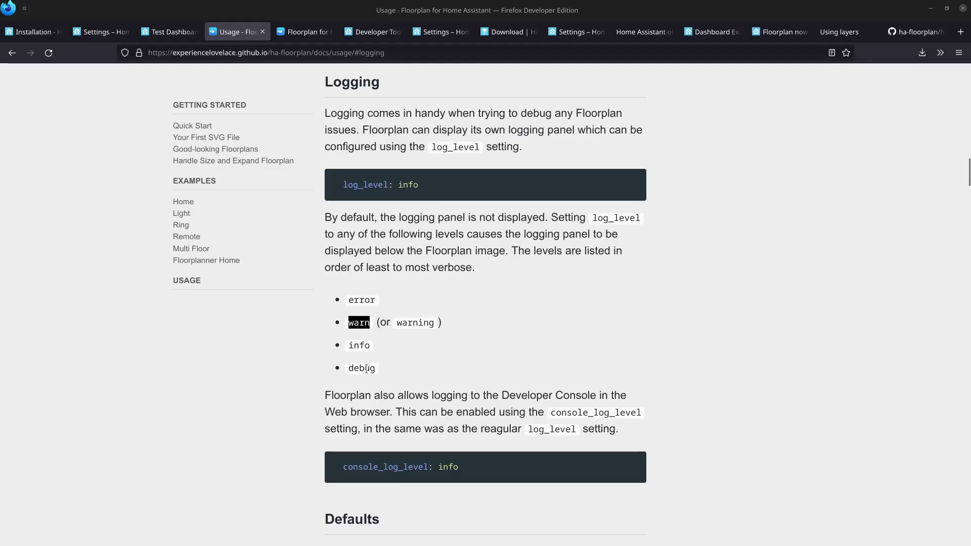
click(361, 368)
double_click(362, 367)
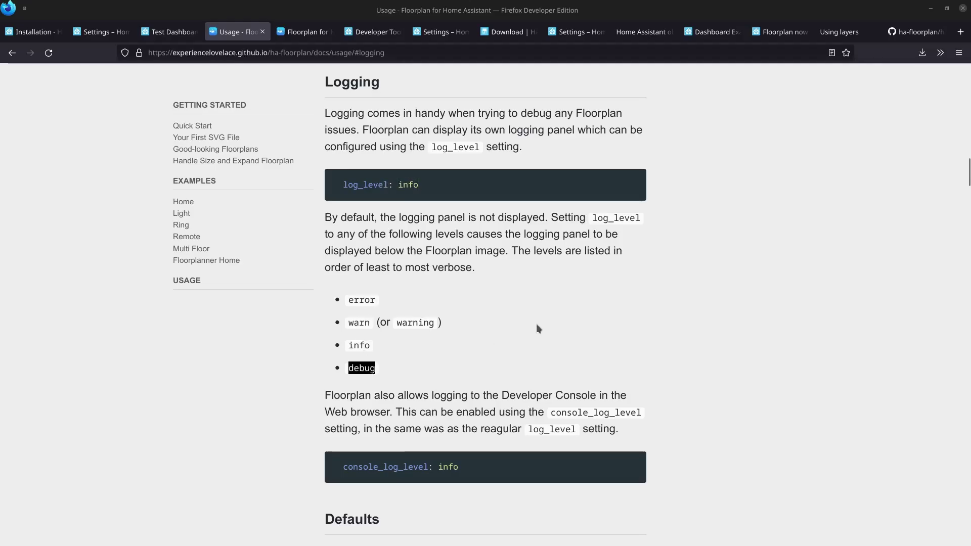
click(530, 299)
Put the Test Dashboard into edit mode and open its raw configuration editor.
click(154, 34)
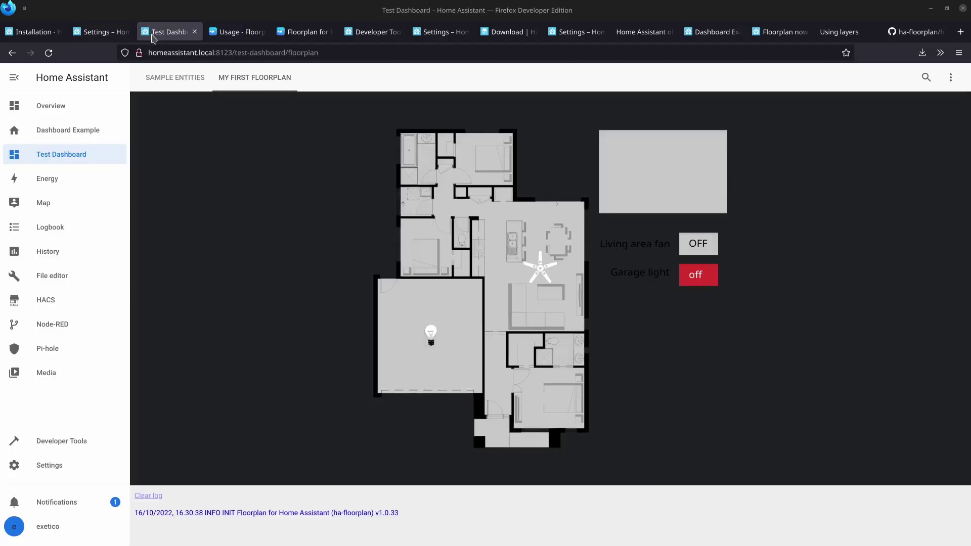
click(950, 77)
click(932, 106)
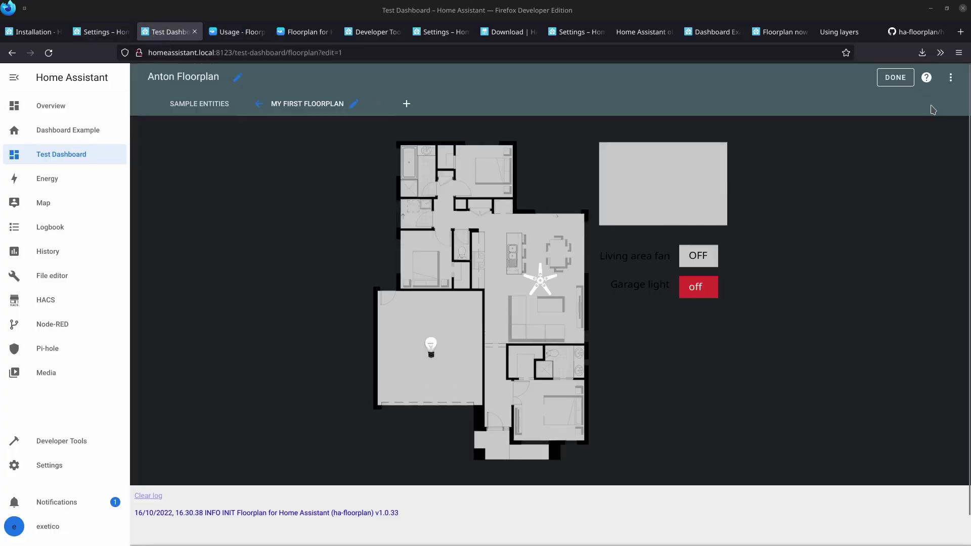
click(951, 77)
click(921, 130)
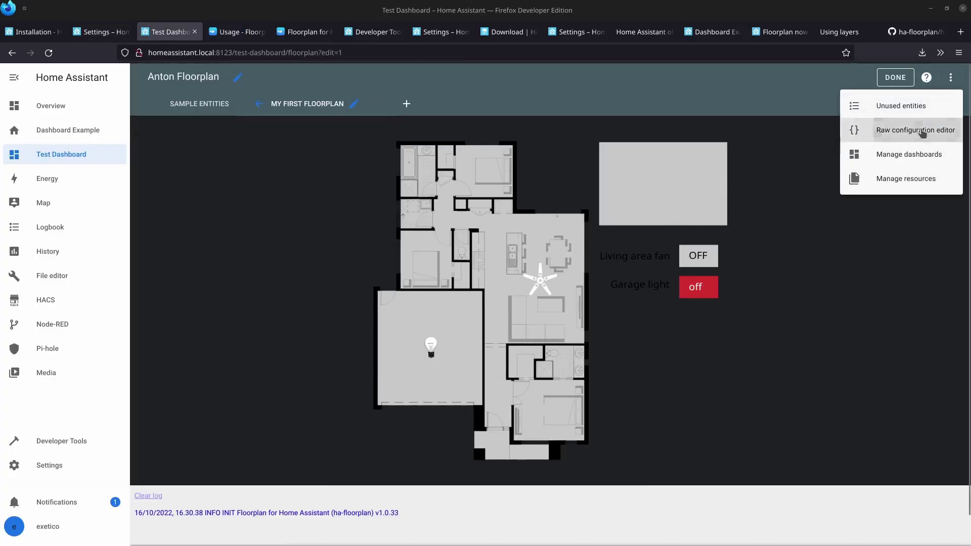
Remove the 'log_level: info' line 28 from the YAML, save, and close the editor.
click(321, 188)
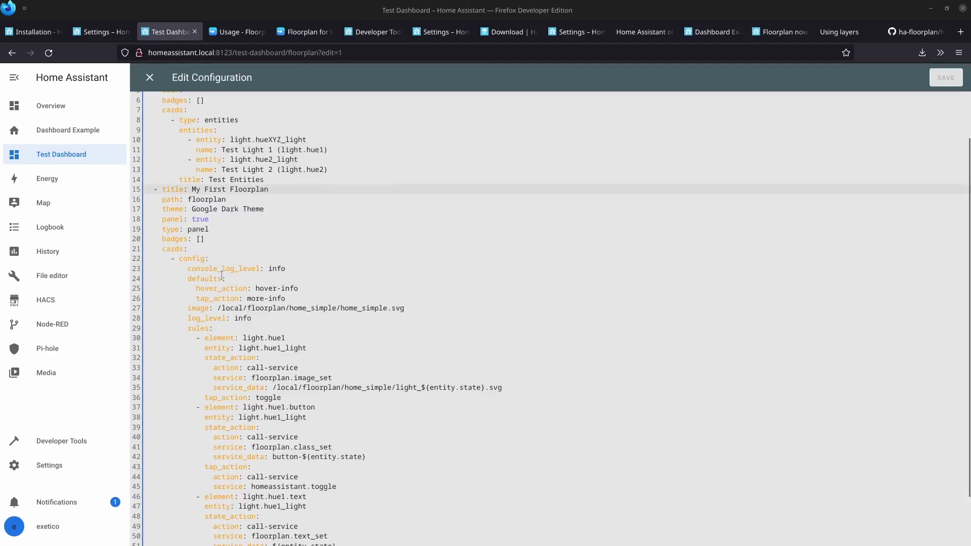
double_click(209, 319)
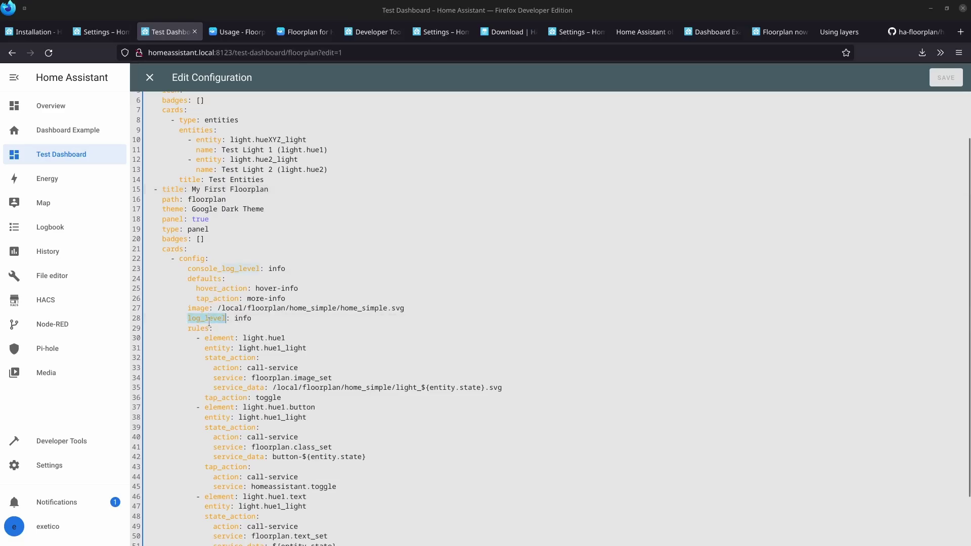
double_click(245, 319)
click(274, 319)
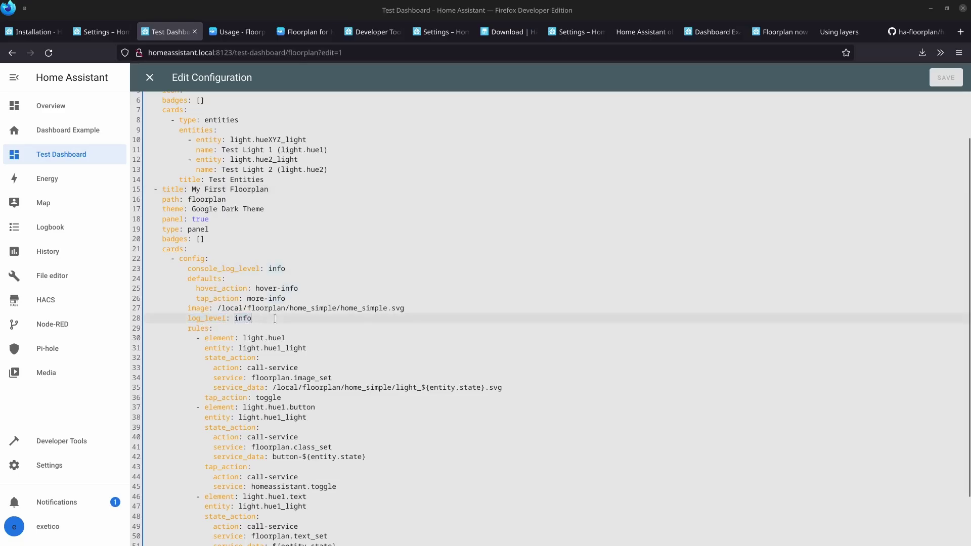
key(shift+Home)
key(shift+Home)
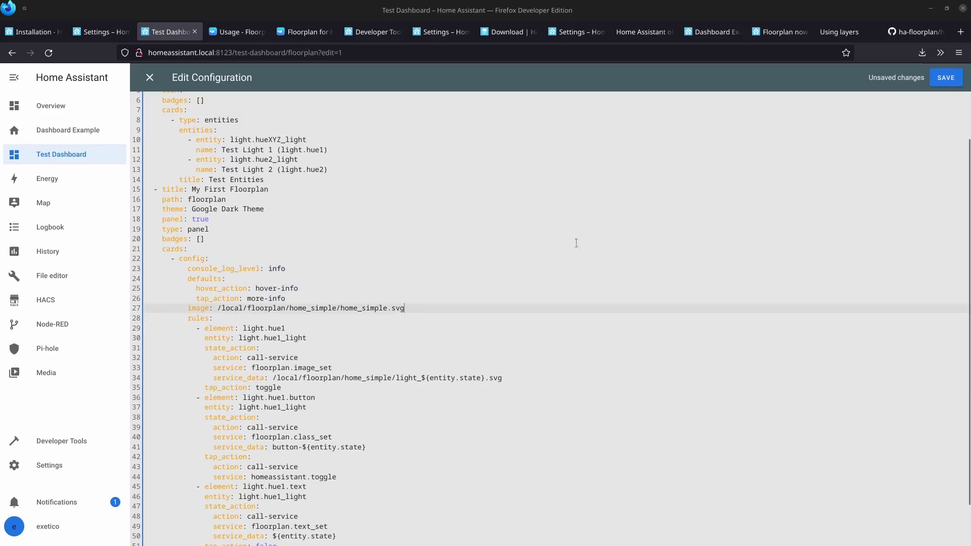
click(946, 78)
click(150, 78)
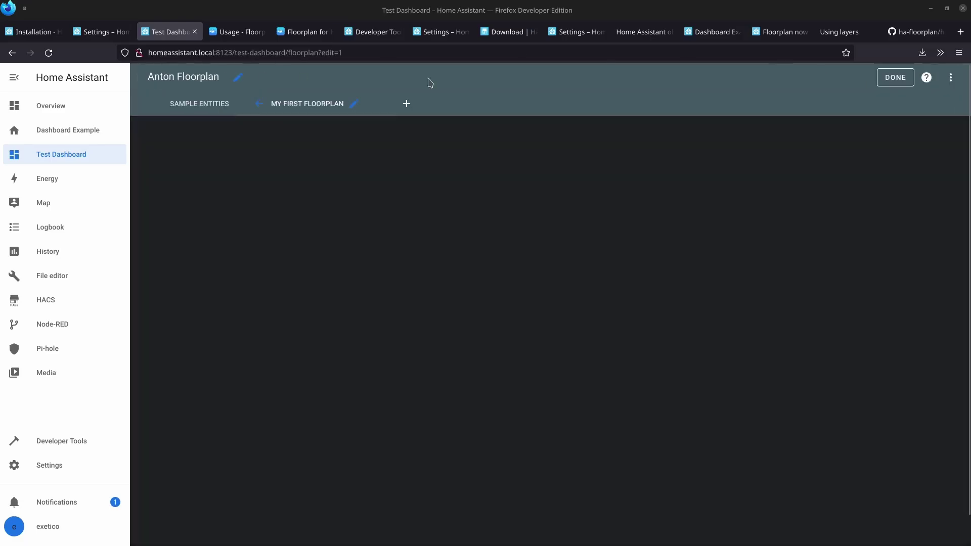
Finish editing the dashboard and toggle the garage light on and back off.
click(895, 77)
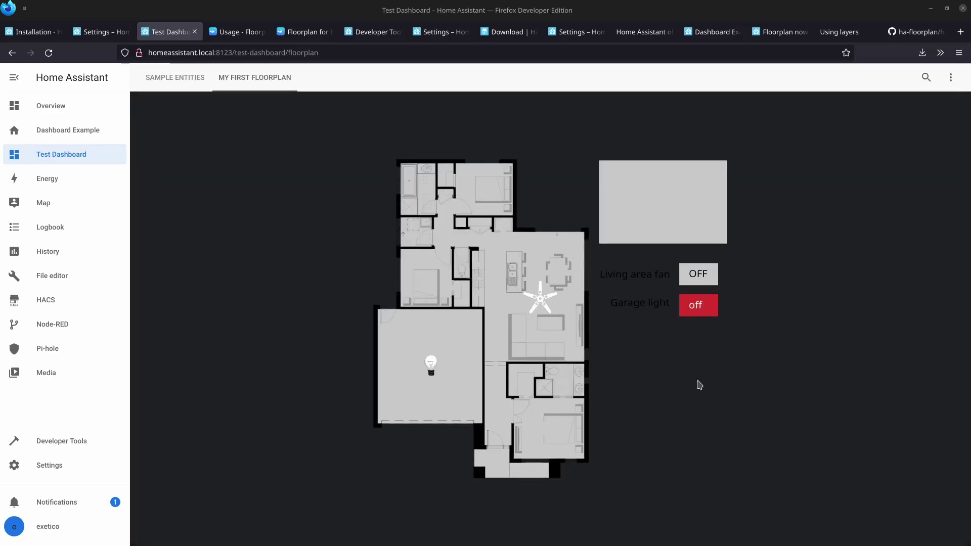
click(706, 310)
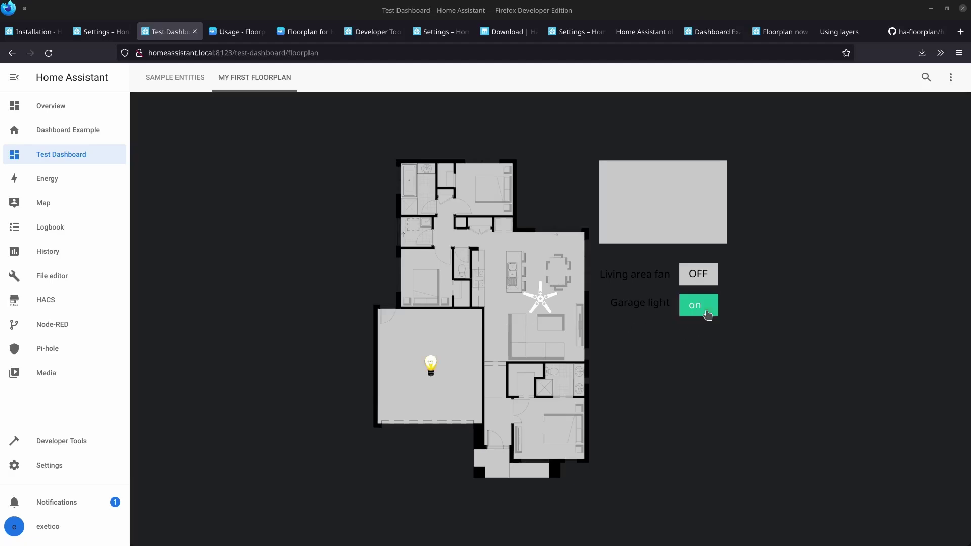
click(700, 317)
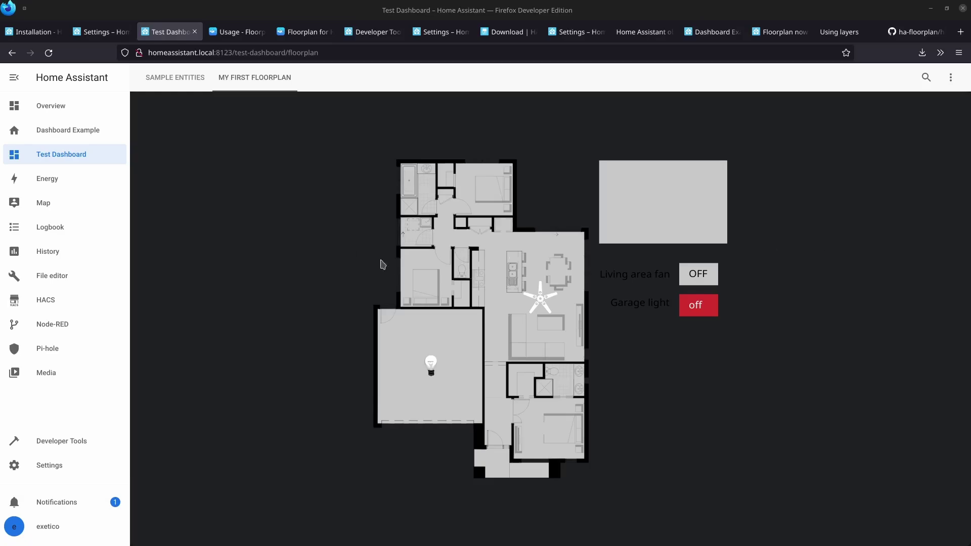
Inspect the floorplan in developer tools and review the latest Floorplan INIT console line.
right_click(438, 330)
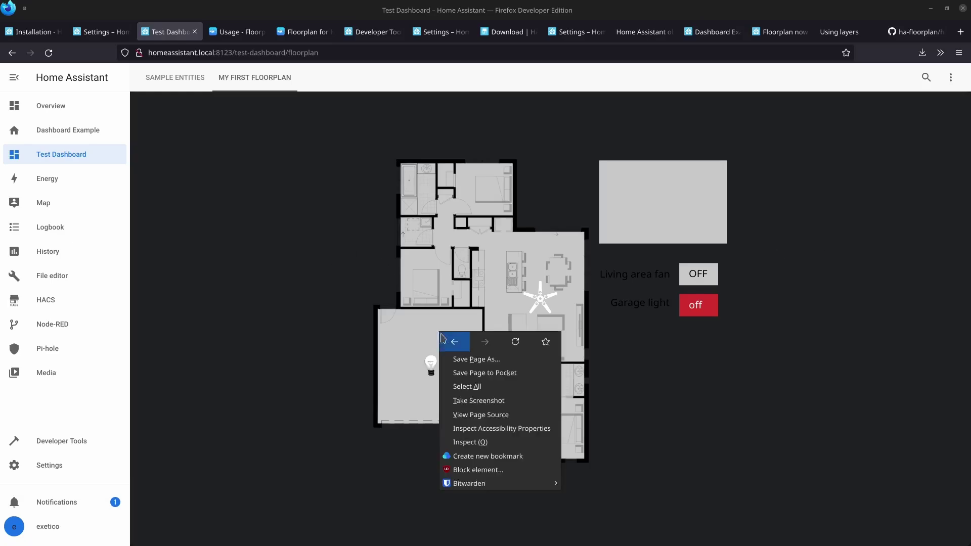
click(474, 443)
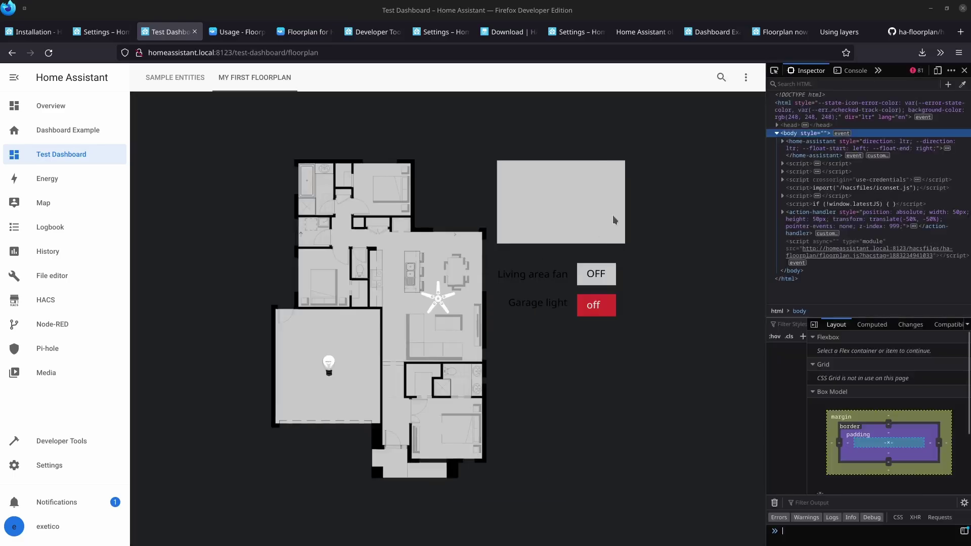
drag(766, 124, 540, 121)
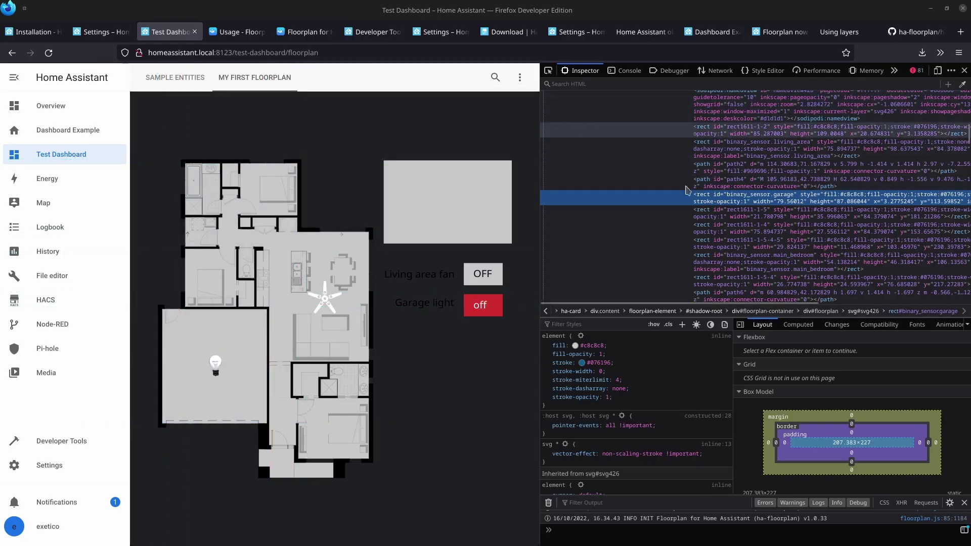
click(627, 71)
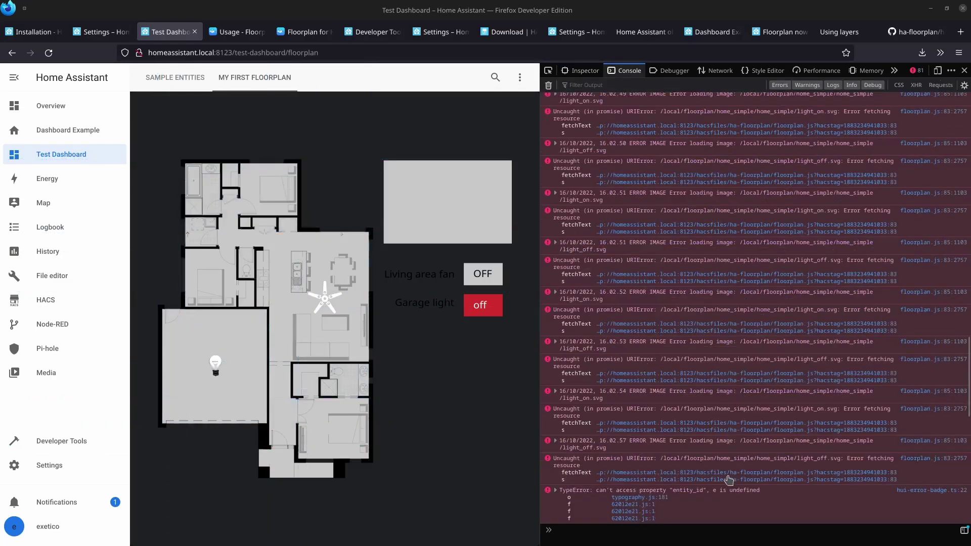
scroll(671, 489, down, 5)
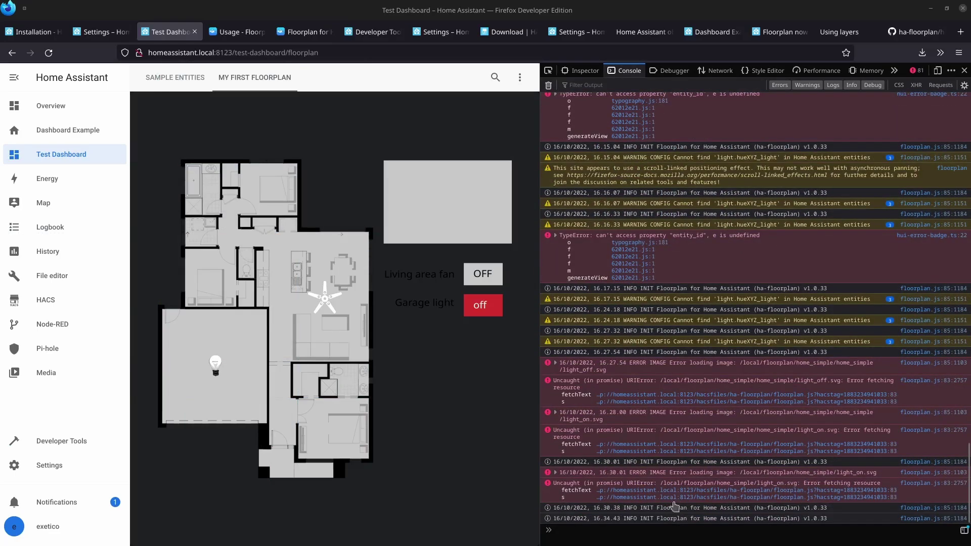
drag(840, 521, 549, 523)
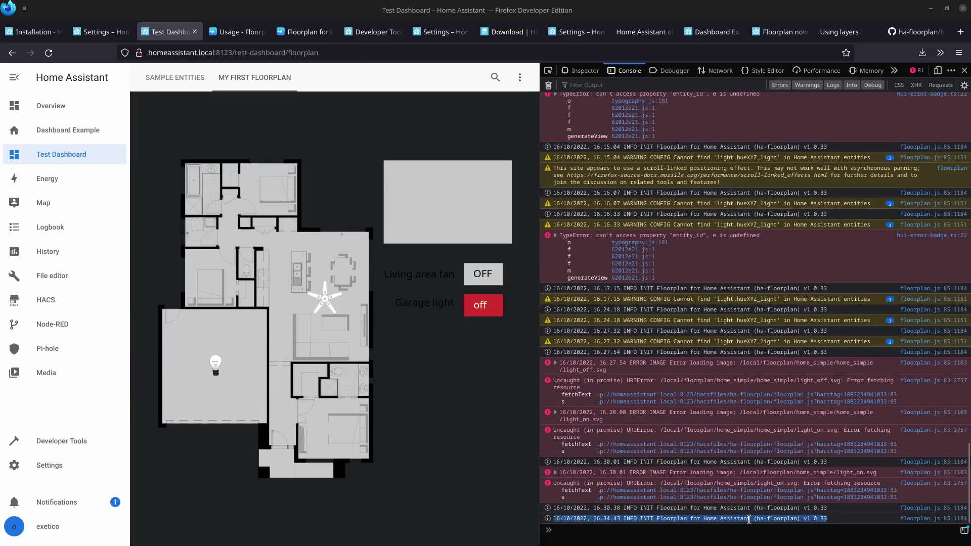
Filter Network requests by 'fl' and reload with F5 to capture the floorplan requests.
click(722, 74)
click(600, 83)
text(floorplan)
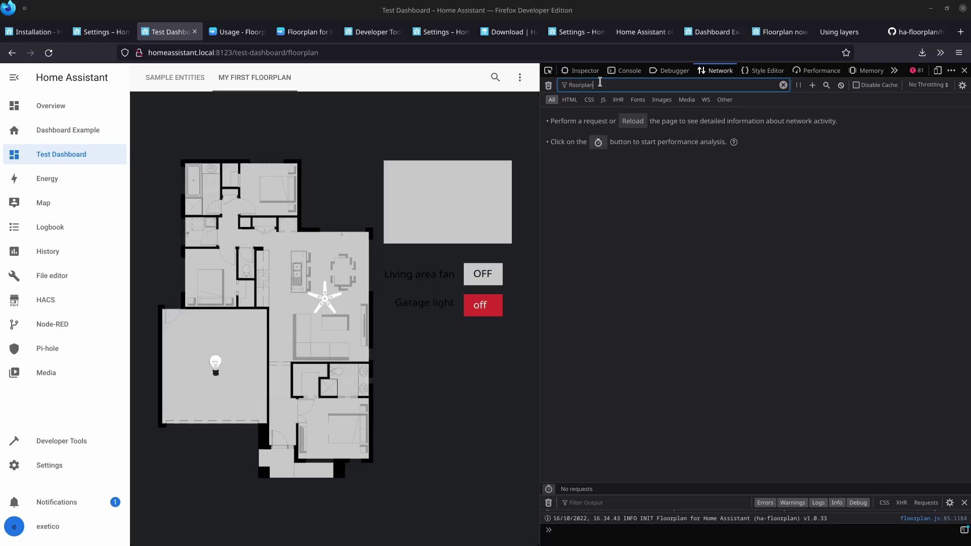
click(635, 216)
key(F5)
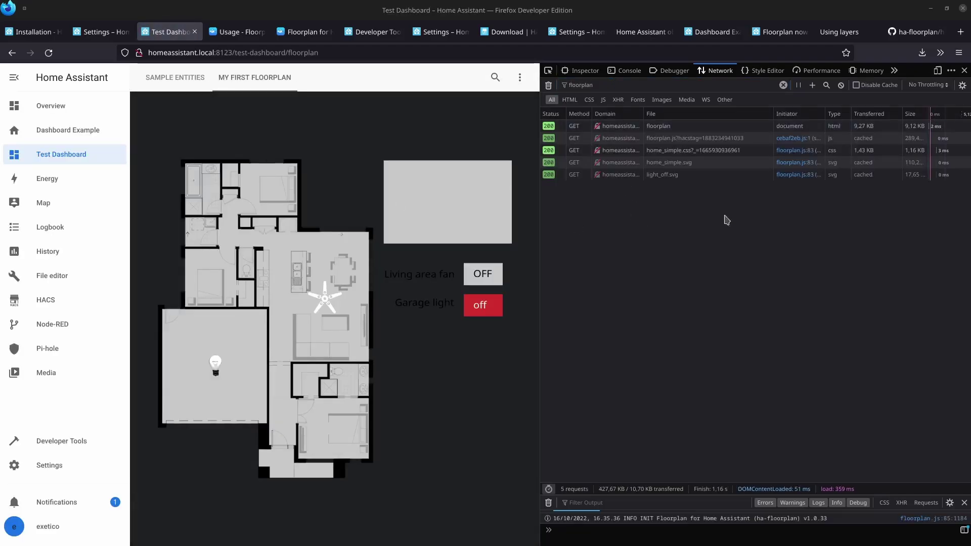
mouse_move(668, 169)
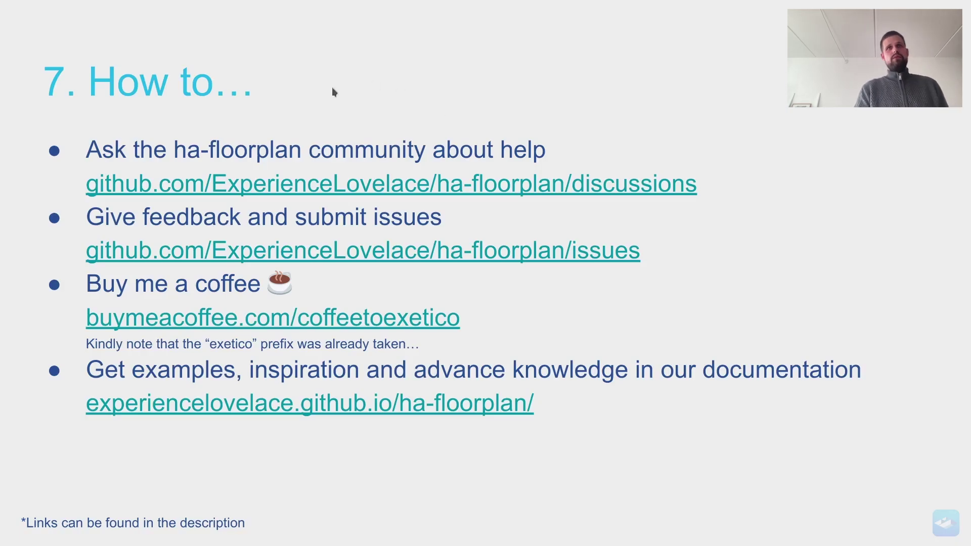
Switch to the GitHub Discussions window and browse the Q&A, General and Bugs categories.
key(alt+Tab)
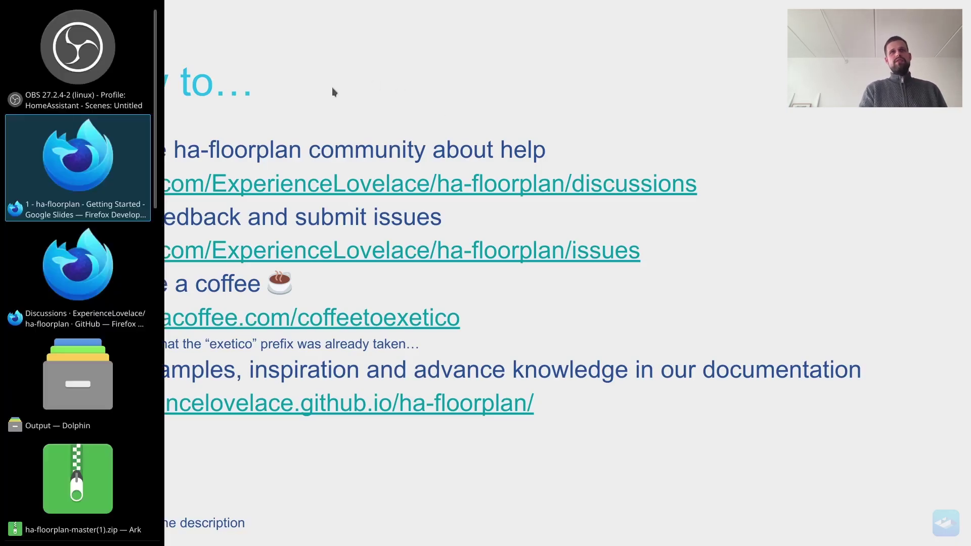
key(alt+Tab)
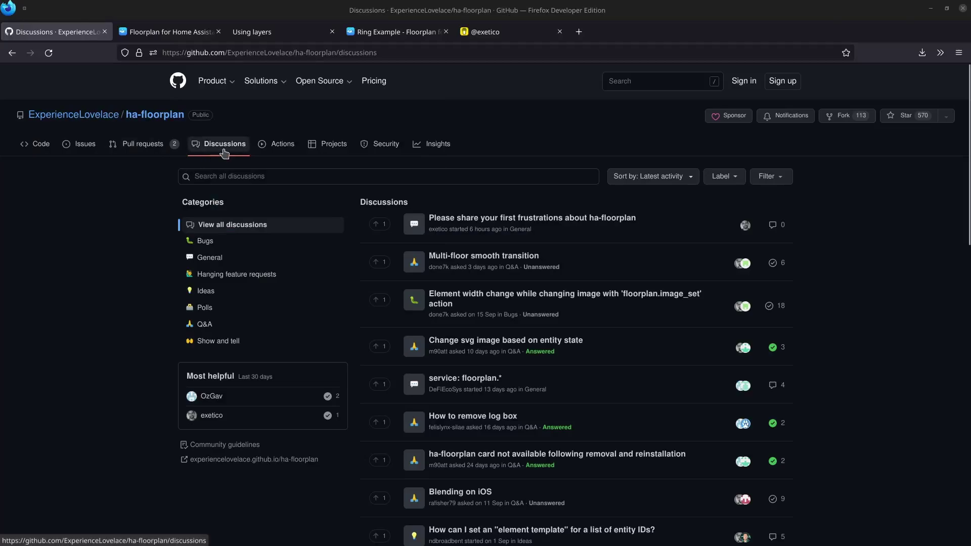
click(209, 329)
click(208, 258)
click(205, 240)
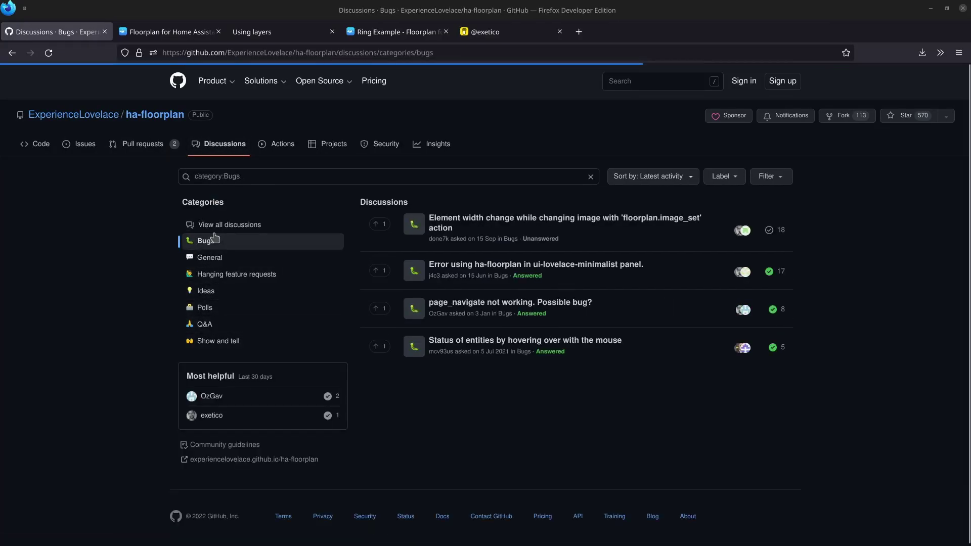
Search discussions for 'log', narrow to Show and tell, then view the Issues list.
click(271, 176)
key(ctrl+a)
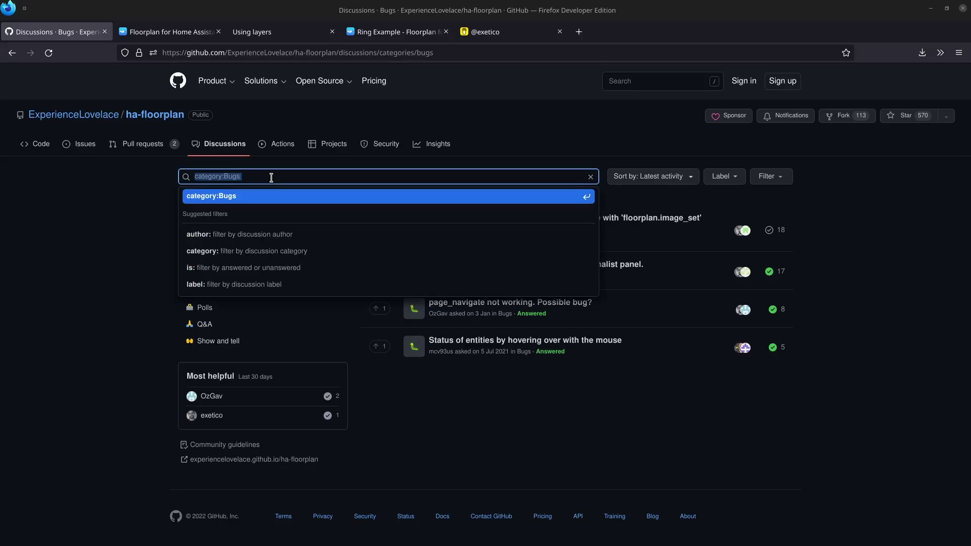
text(log)
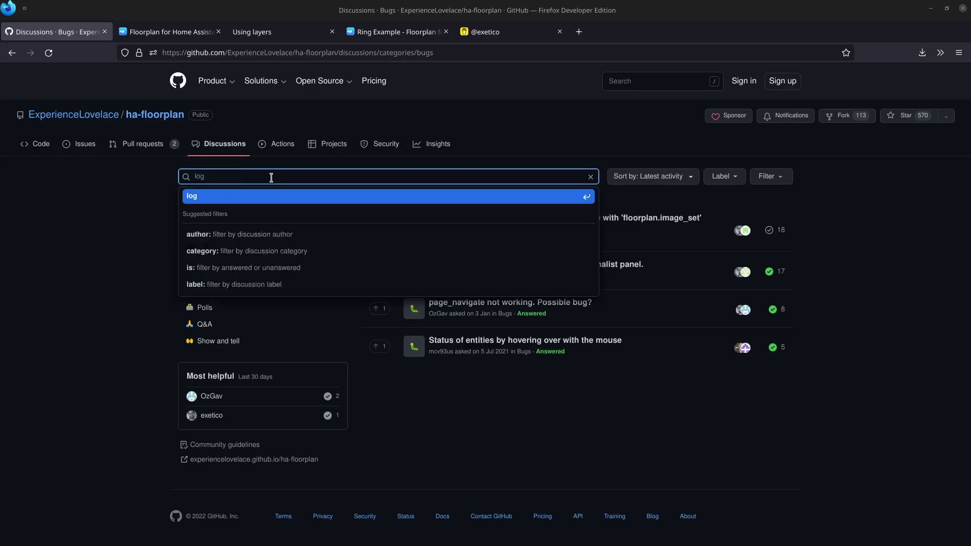
key(Return)
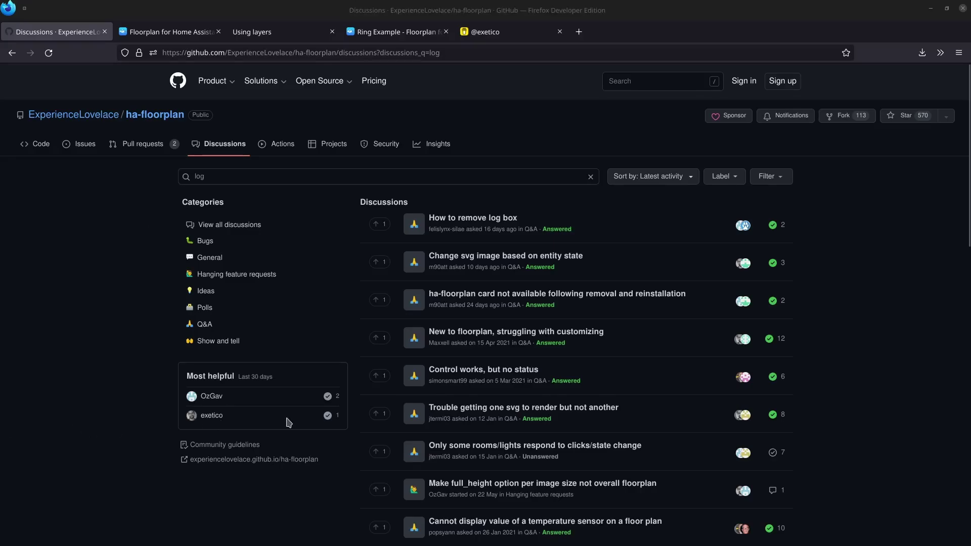
click(87, 269)
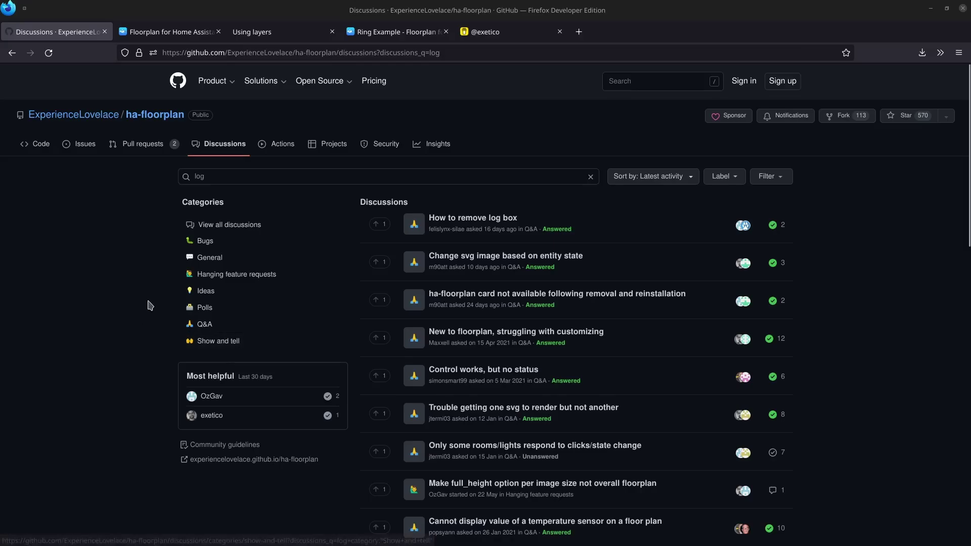
click(218, 343)
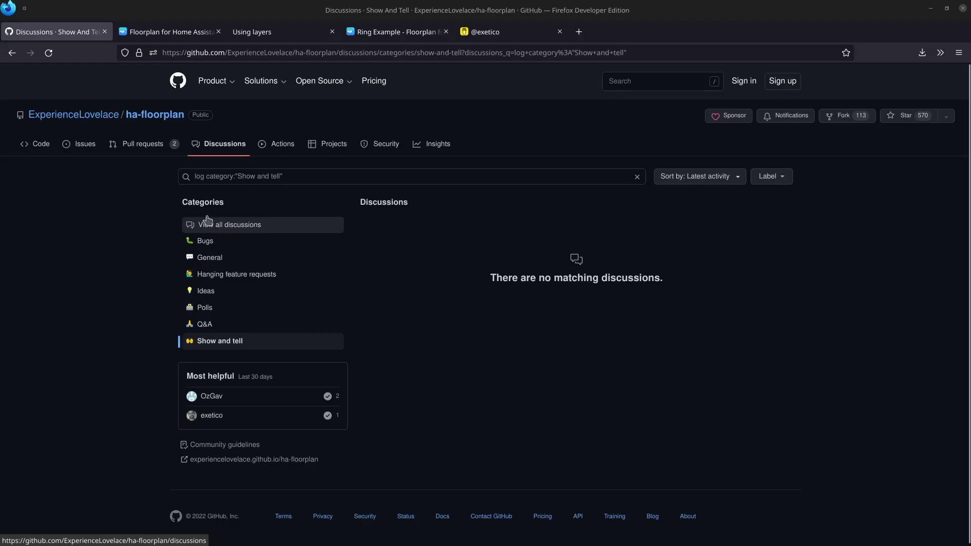
click(80, 144)
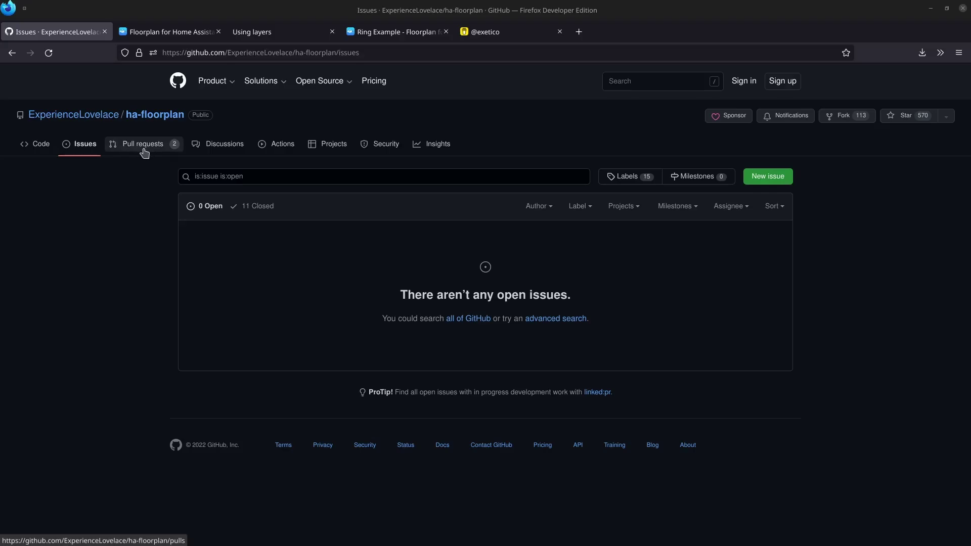
Open the ha-floorplan Code page and scroll down to the README's HA Floorplan section.
click(35, 145)
scroll(82, 291, down, 10)
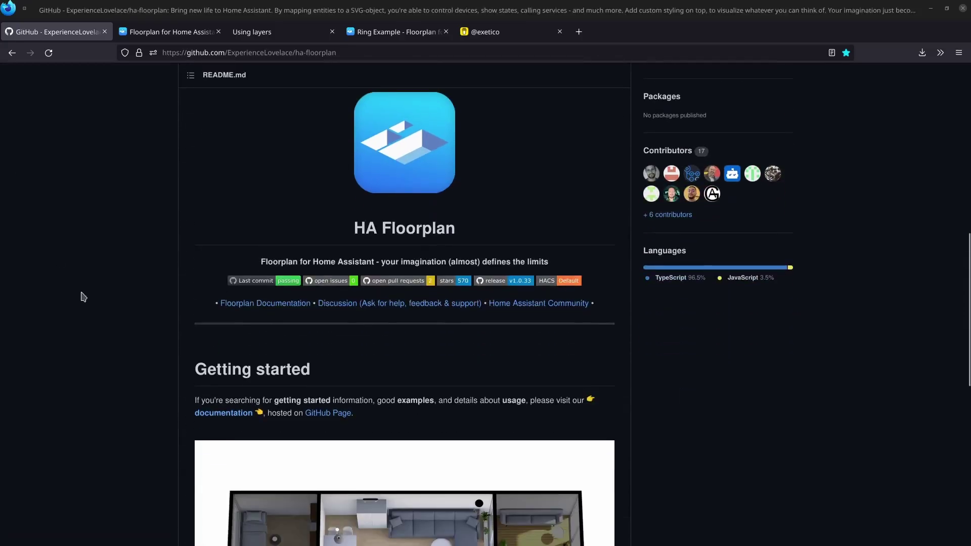
scroll(84, 296, down, 10)
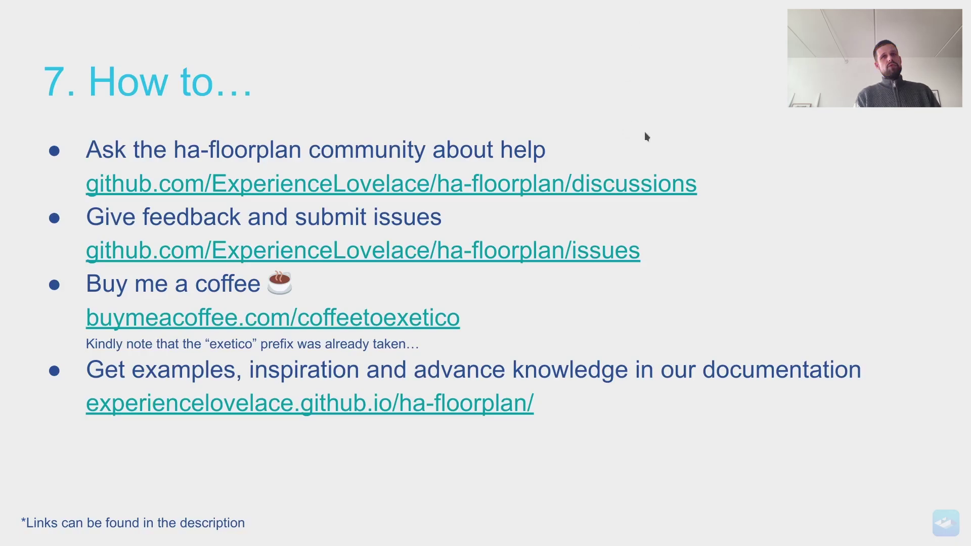
Switch from the help slide to the ha-floorplan Buy Me a Coffee page in Firefox.
key(alt+Tab)
key(alt+Tab)
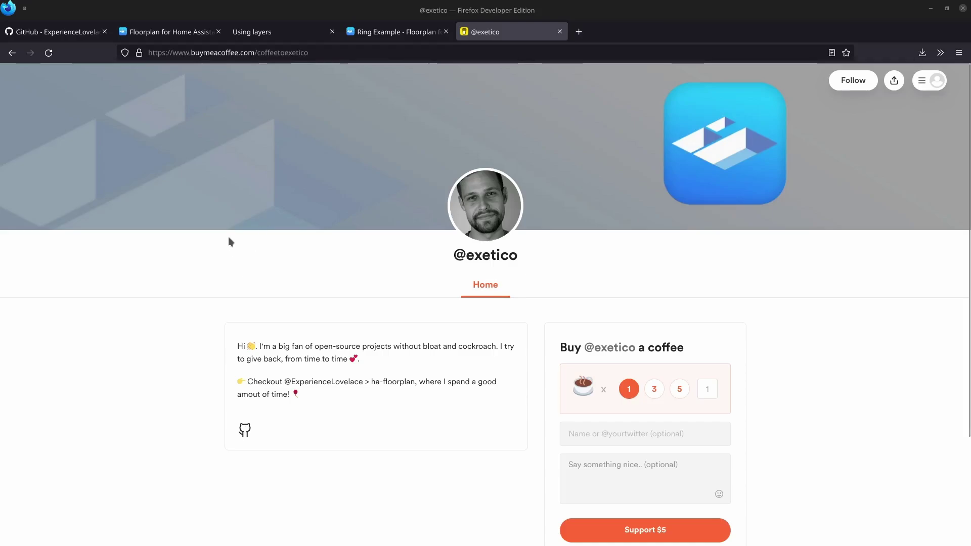
Show the Buy Me a Coffee page, return to the help slide, then bring up the Ring Example docs.
key(alt+Tab)
key(alt+shift+Tab)
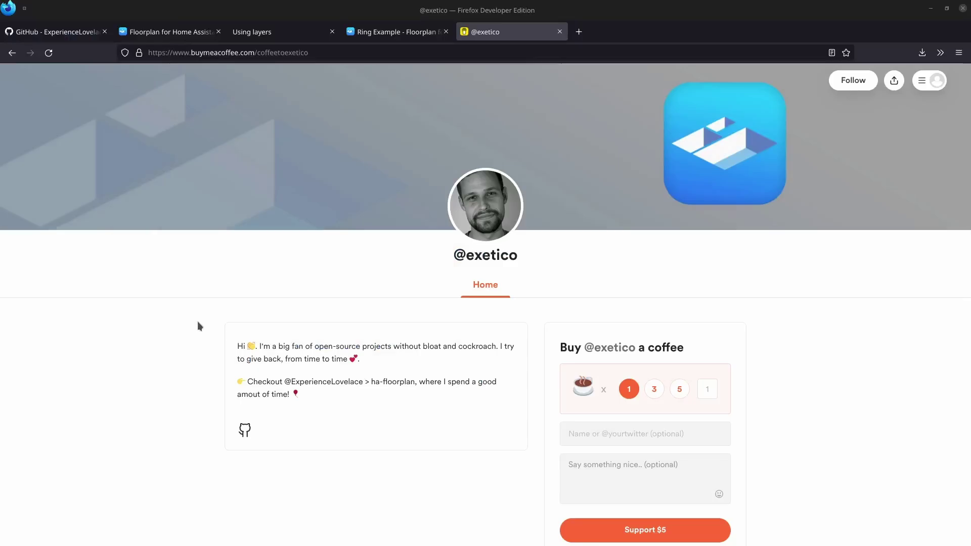
key(alt+Tab)
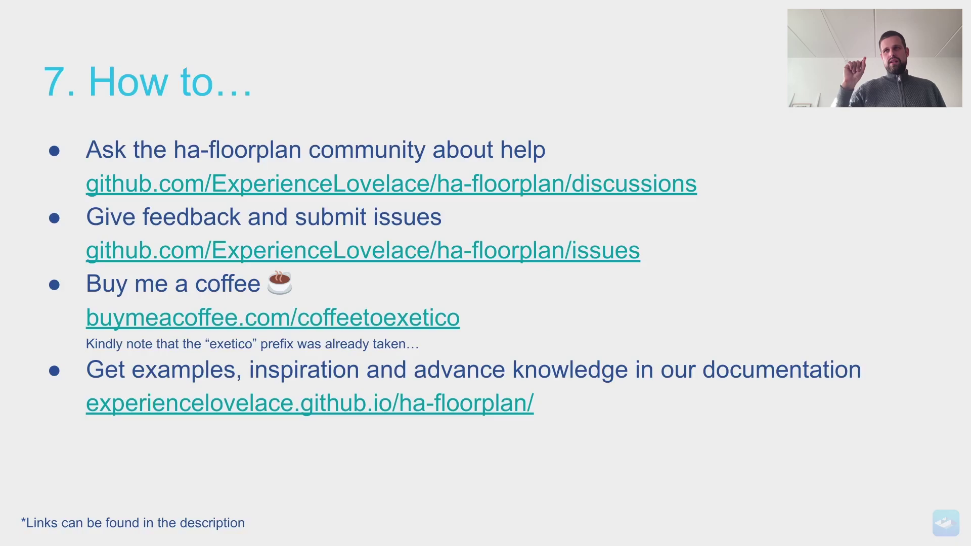
key(alt+Tab)
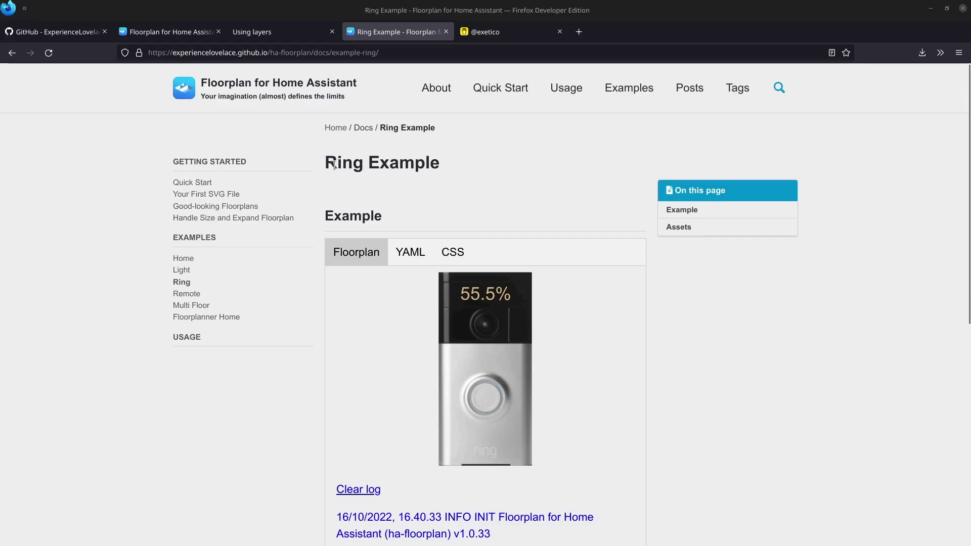
Browse the Remote, Multi Floor and Floorplanner Home example pages in the docs sidebar.
click(191, 298)
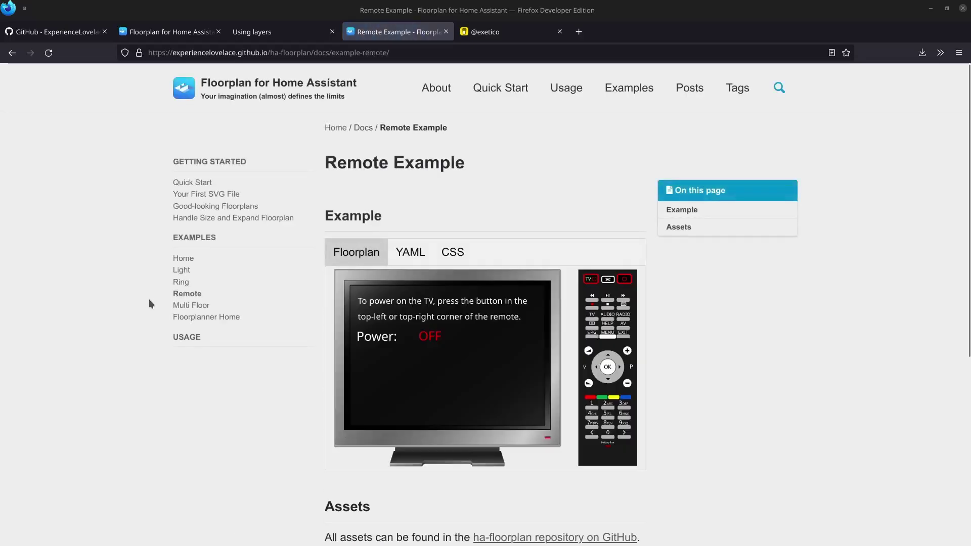
click(195, 305)
scroll(109, 300, down, 5)
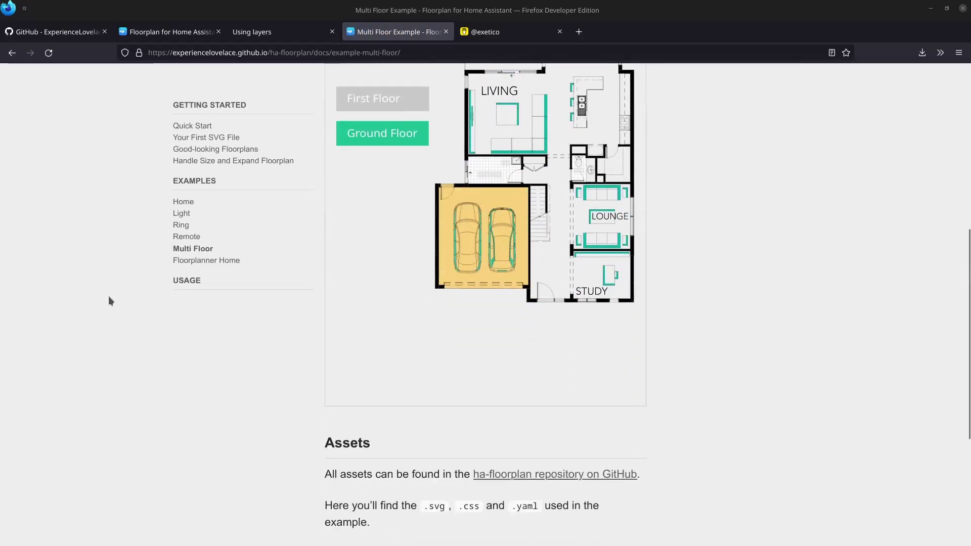
click(209, 259)
scroll(229, 313, down, 2)
scroll(232, 314, up, 2)
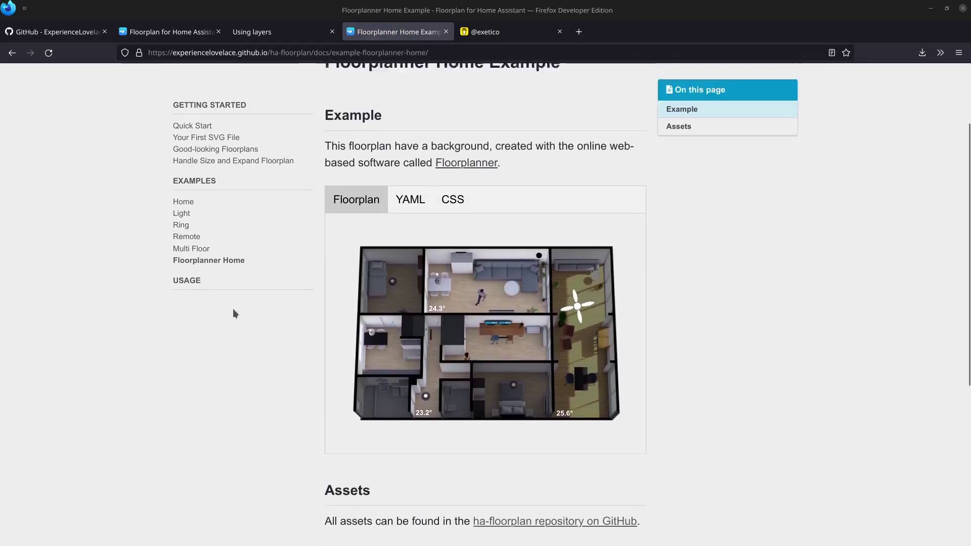
View the Floorplanner Home YAML and CSS, then open the examples/light folder on GitHub.
click(412, 231)
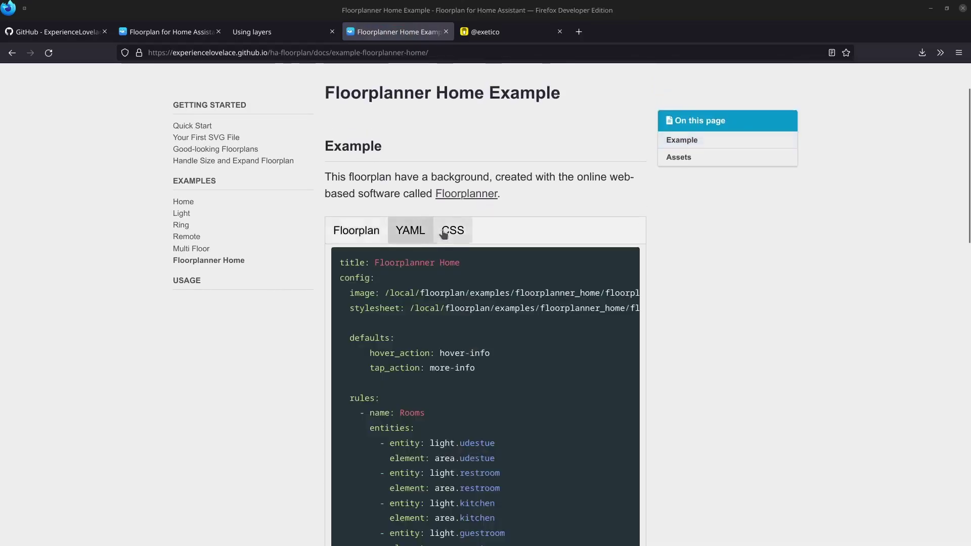
click(451, 231)
scroll(250, 298, down, 1)
scroll(250, 296, down, 20)
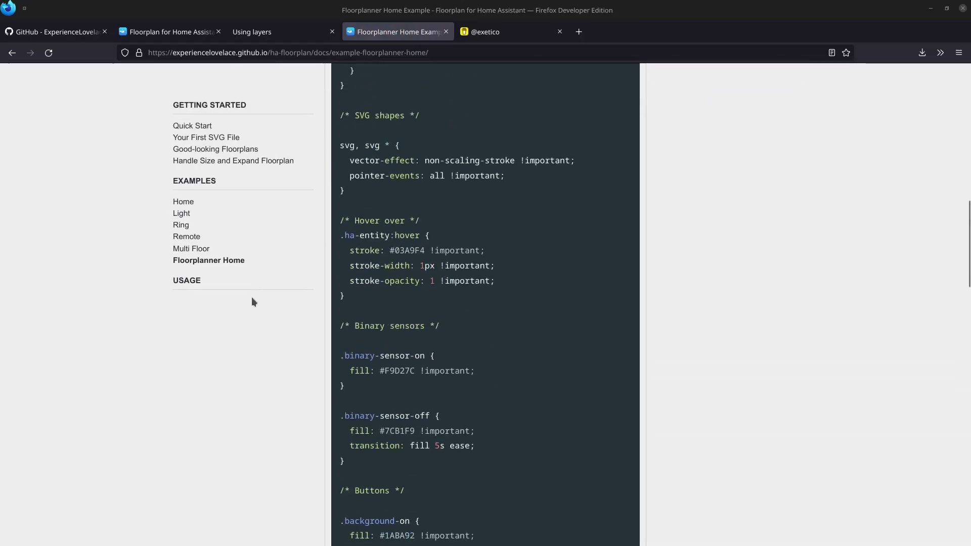
scroll(254, 293, down, 3)
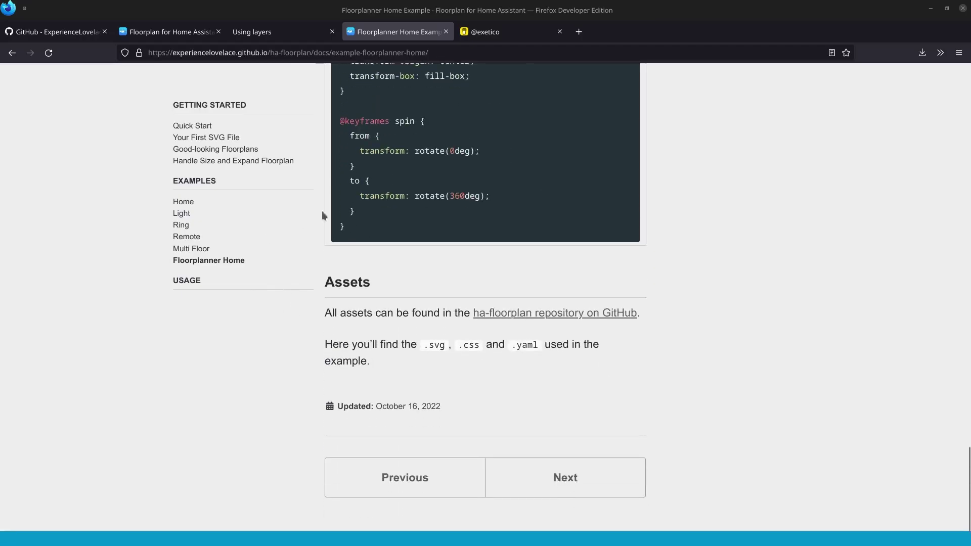
click(564, 314)
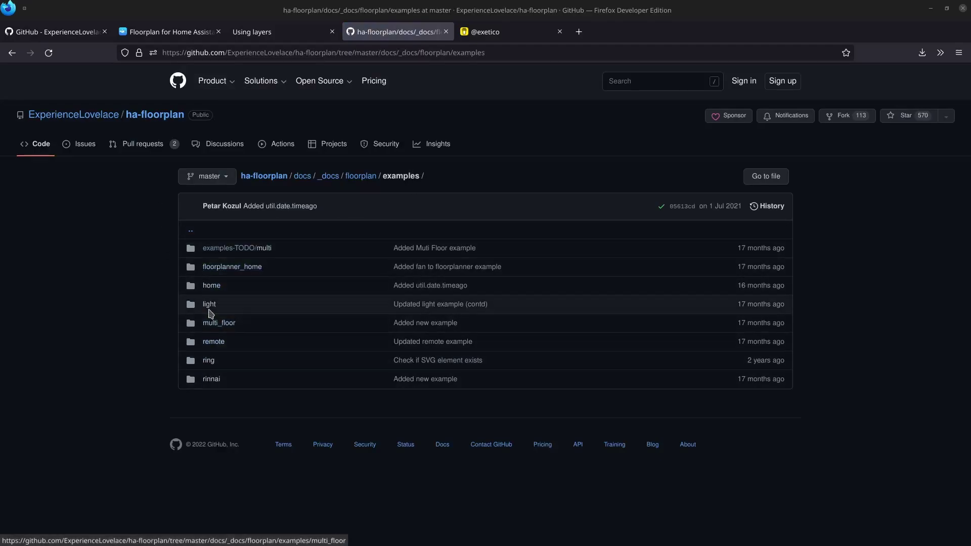
click(210, 305)
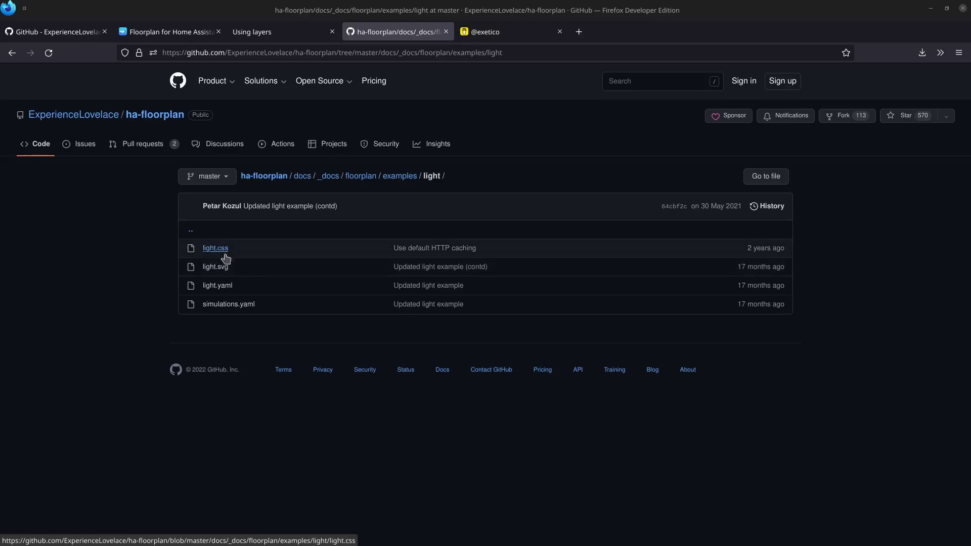